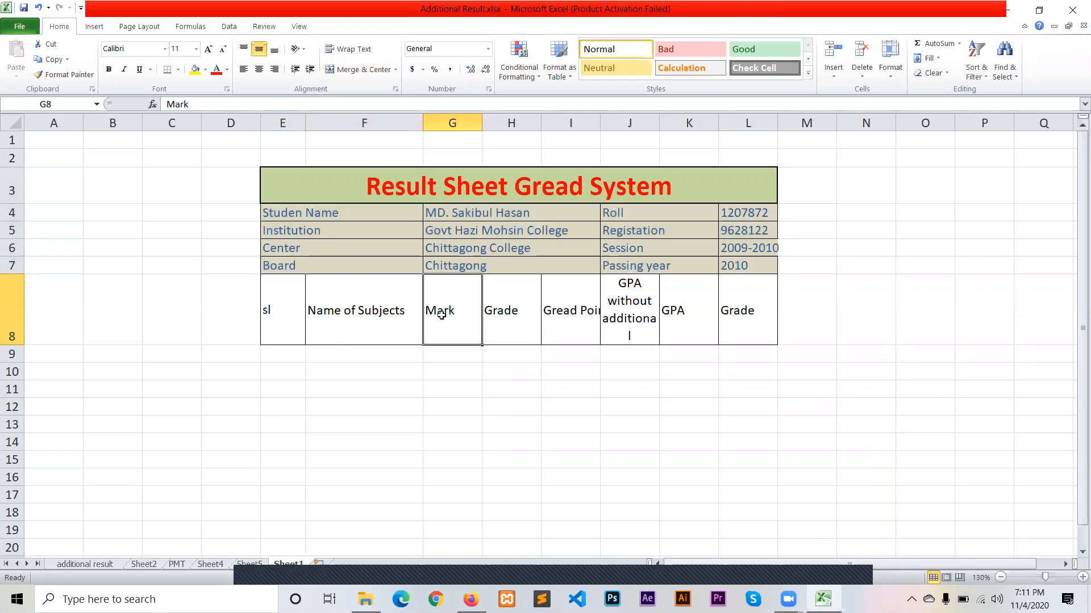
- Widen columns I and J so the "Gread Point" and "GPA without additional" headers fit their cells
click(503, 310)
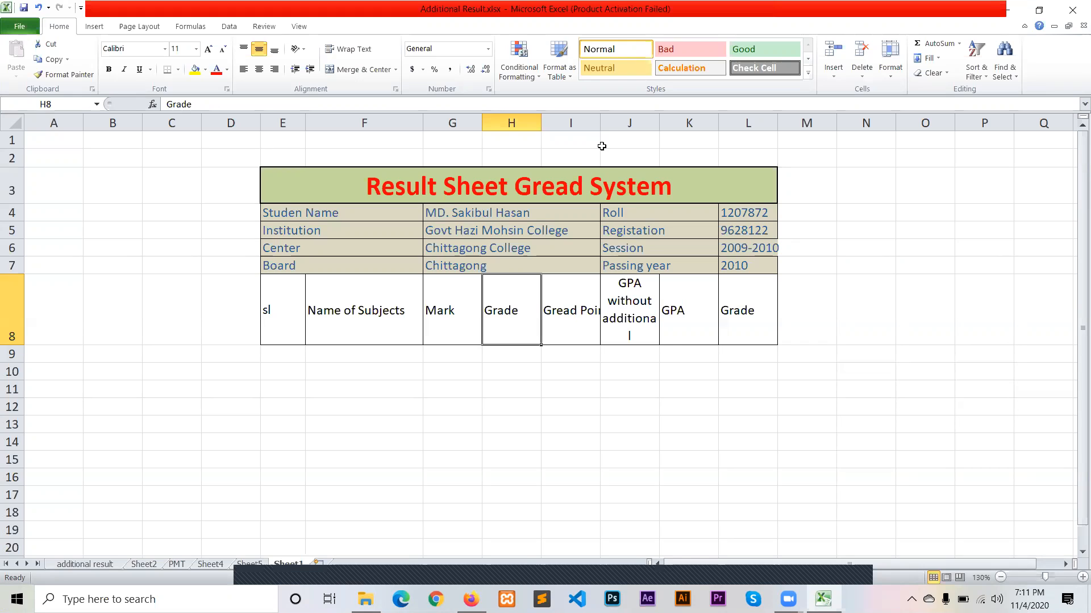
drag(601, 125, 648, 126)
click(561, 310)
click(518, 314)
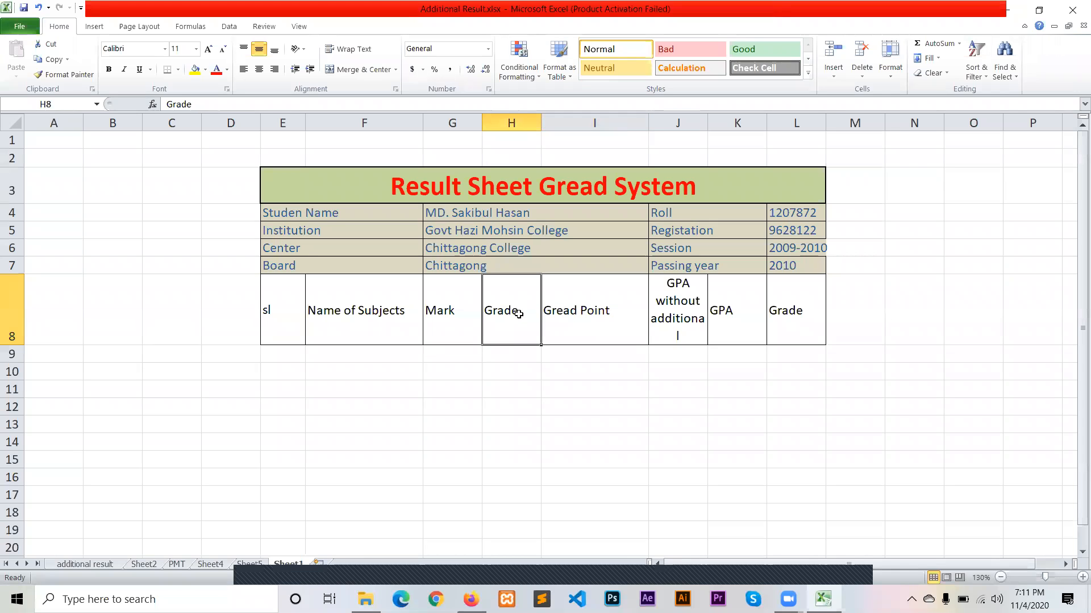
click(567, 311)
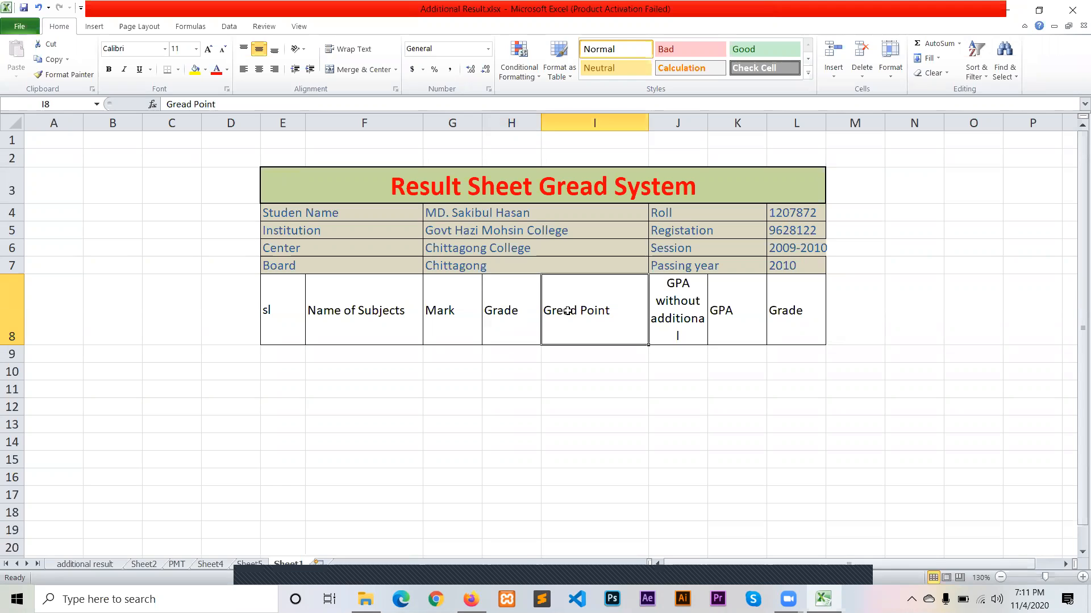
click(691, 308)
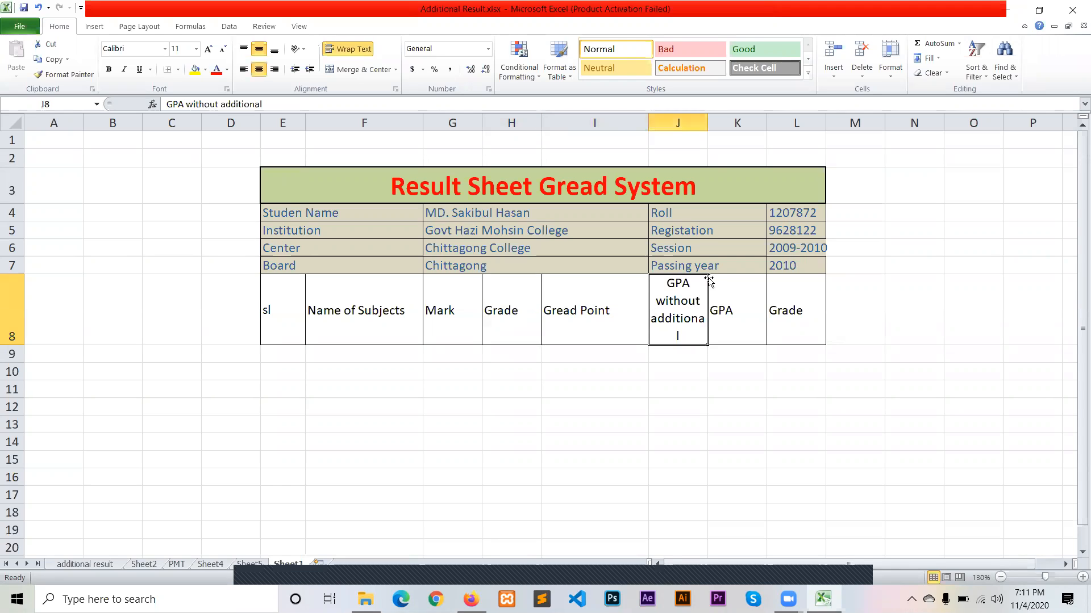
drag(707, 119, 724, 119)
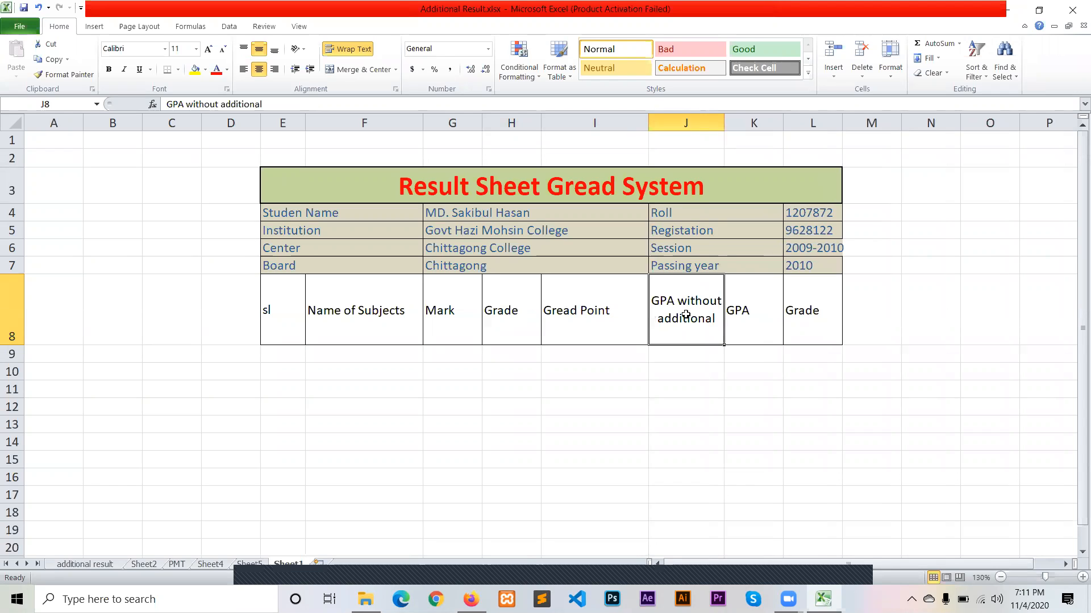
click(747, 316)
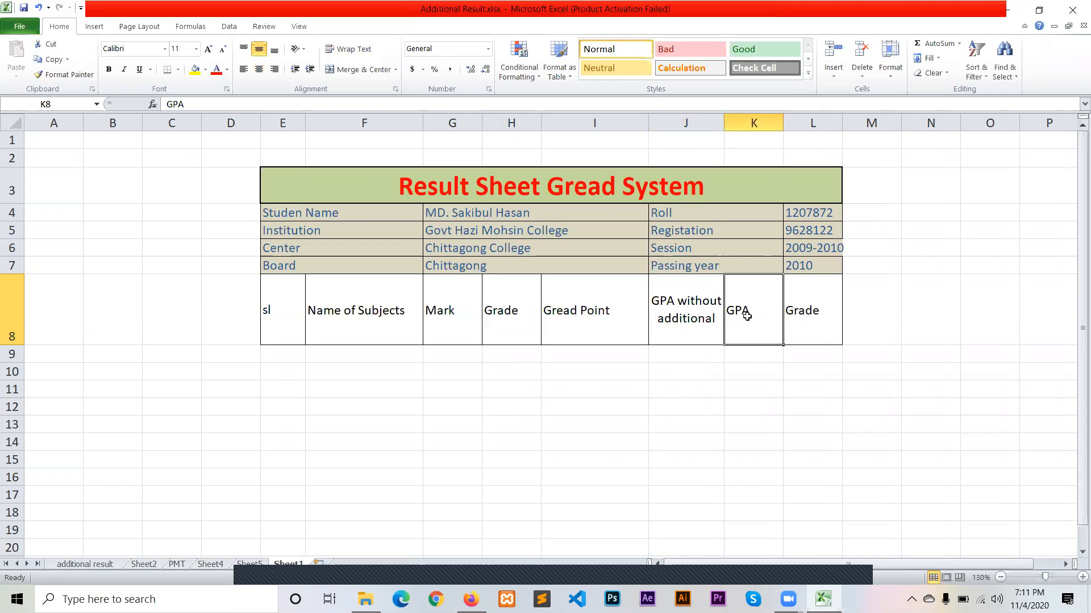
click(682, 316)
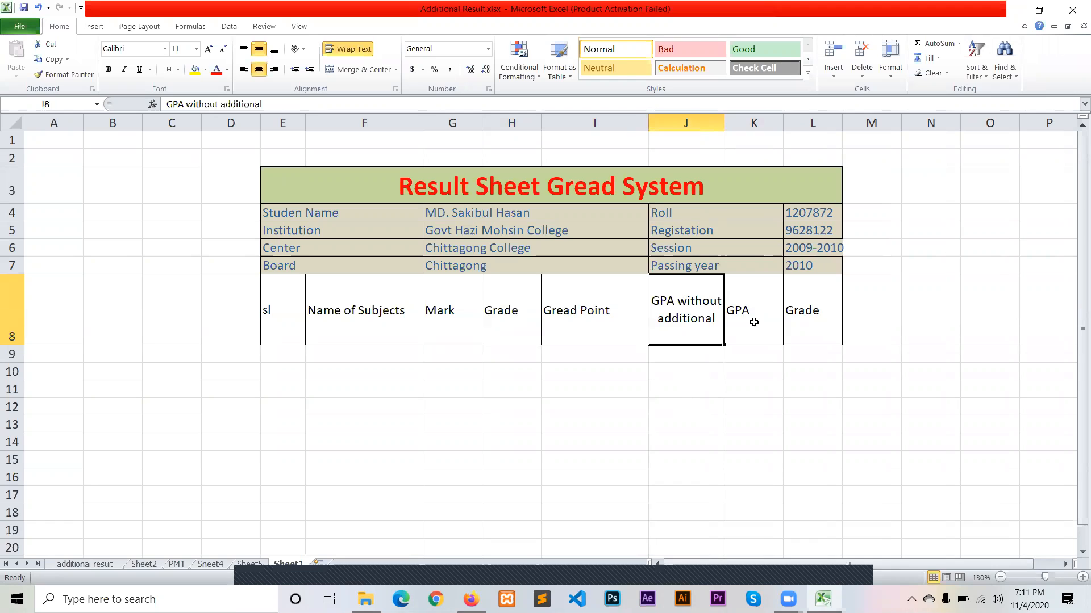
scroll(678, 365, down, 2)
click(739, 196)
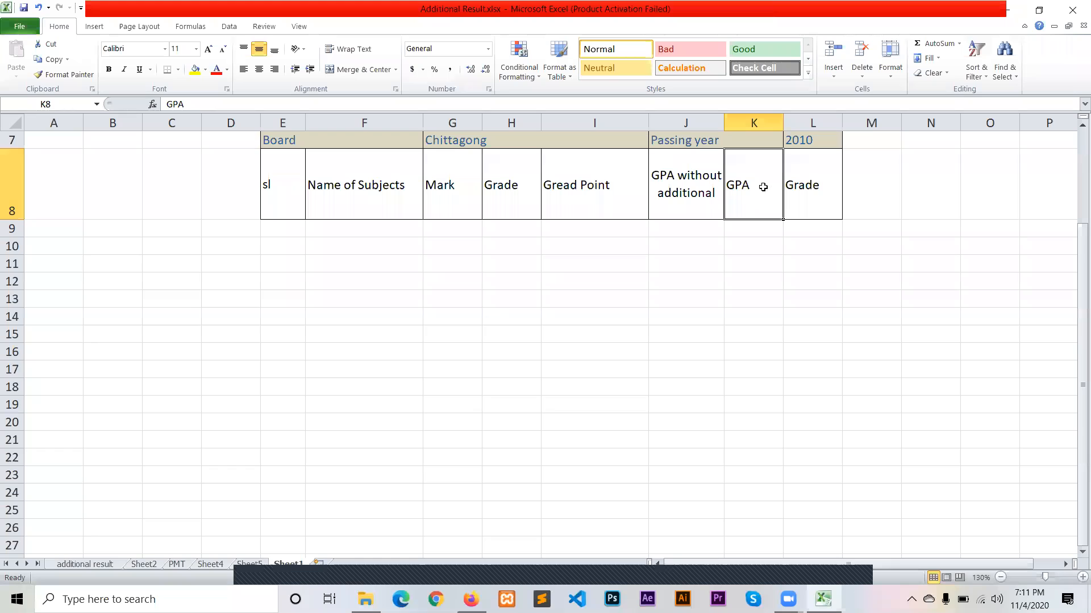
click(755, 266)
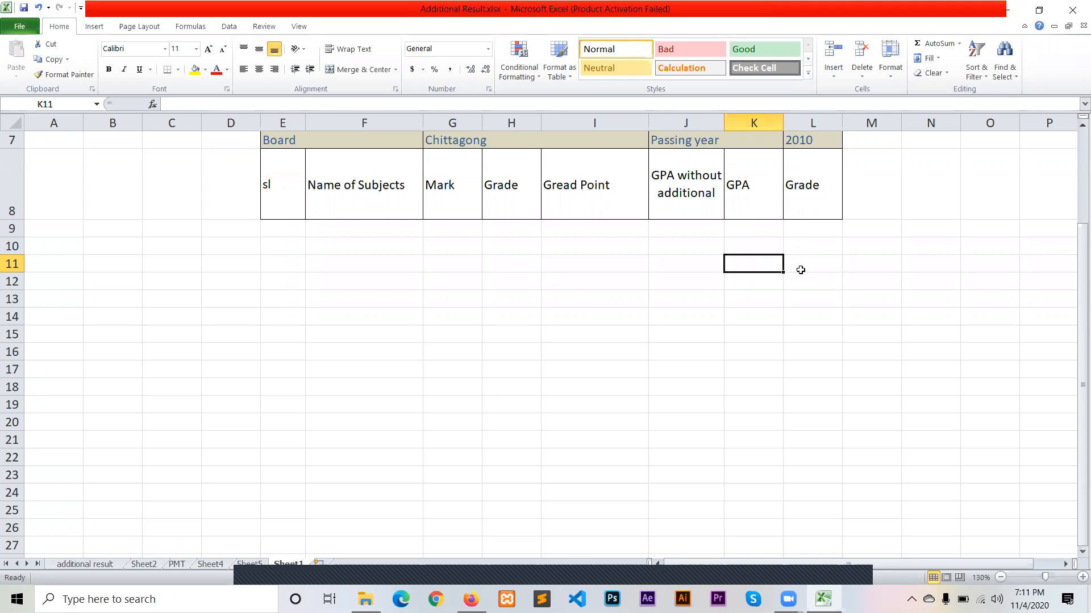
scroll(801, 269, up, 1)
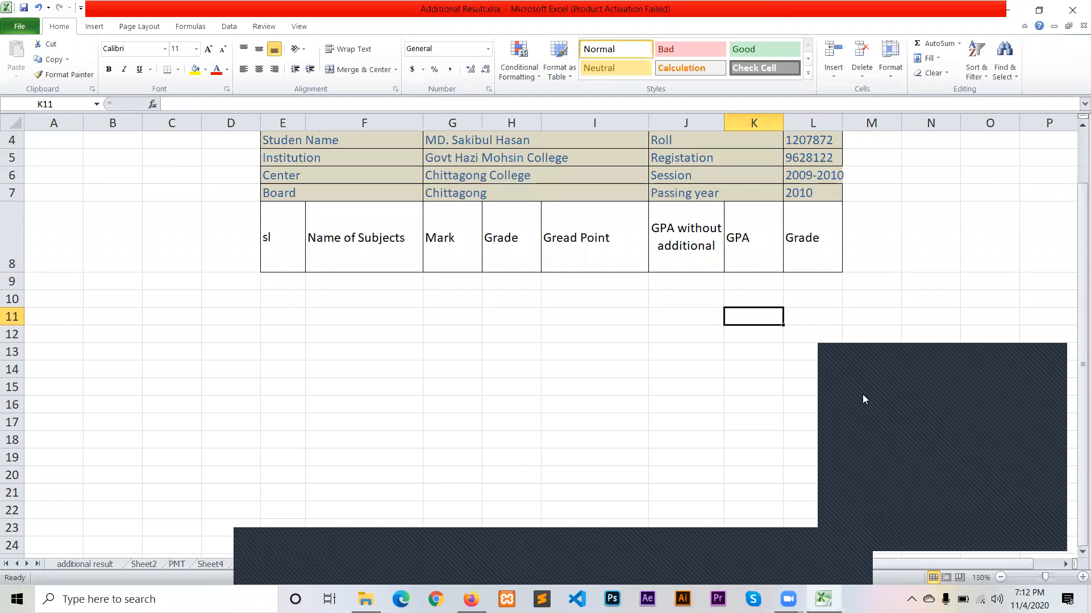
- Number the subject rows 1 to 5 in E9:E13 under the sl header, following the additional result sheet's layout
click(292, 281)
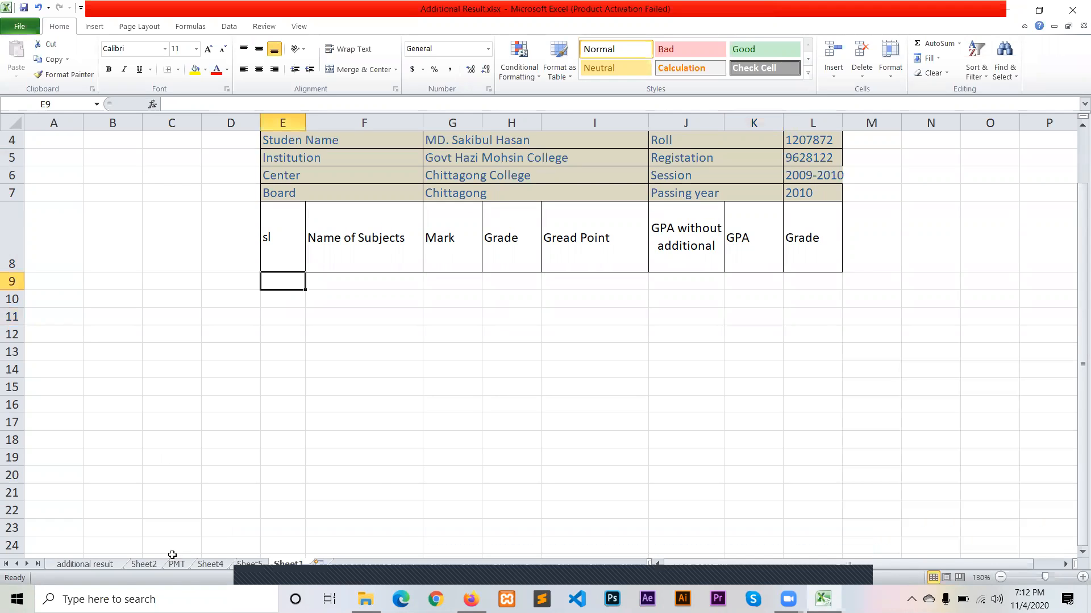
click(92, 565)
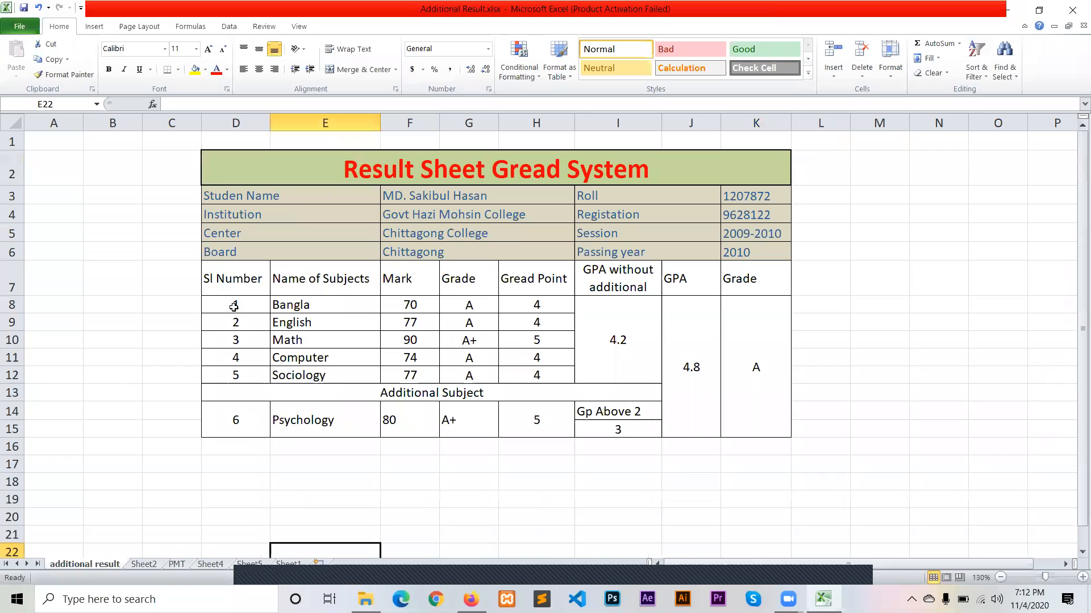
click(281, 565)
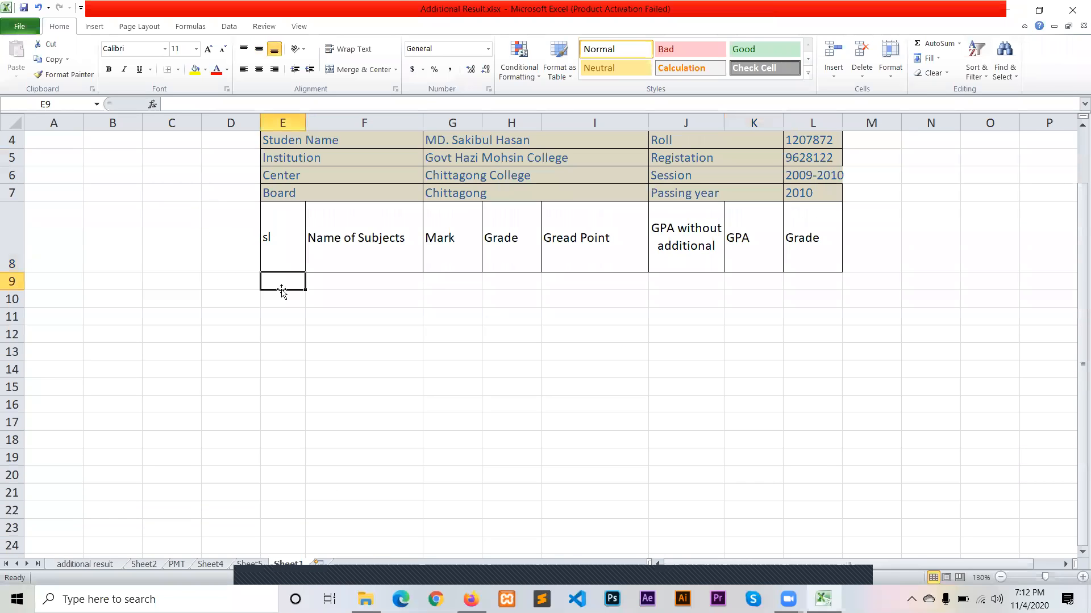
text(1)
key(Return)
text(2)
key(Return)
drag(285, 280, 305, 367)
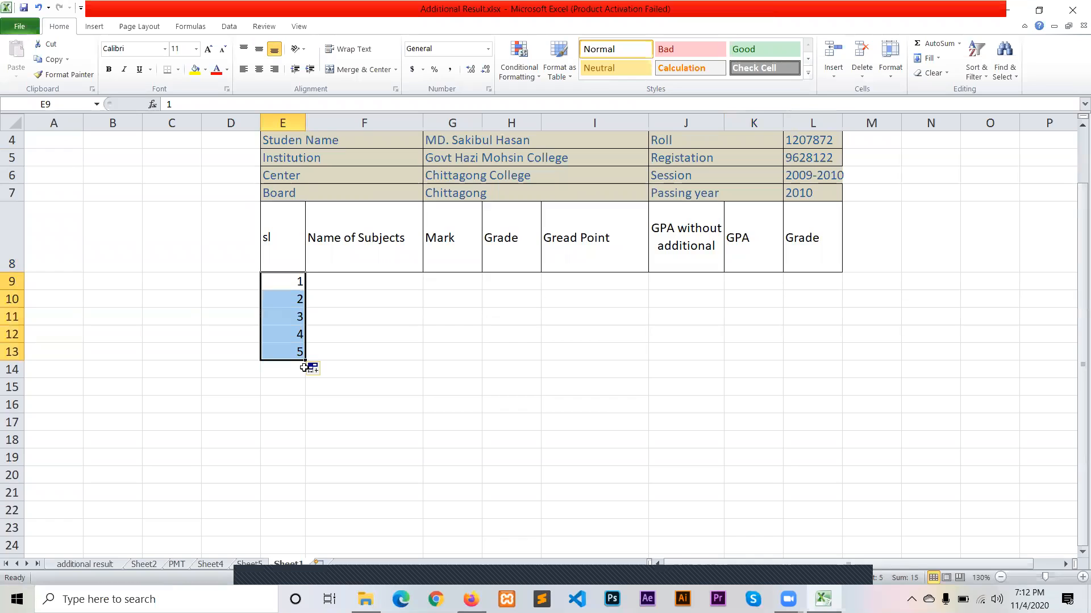
- Copy the five subject names, Bangla to Sociology, from the additional result sheet into F9:F13 of Sheet1
click(338, 280)
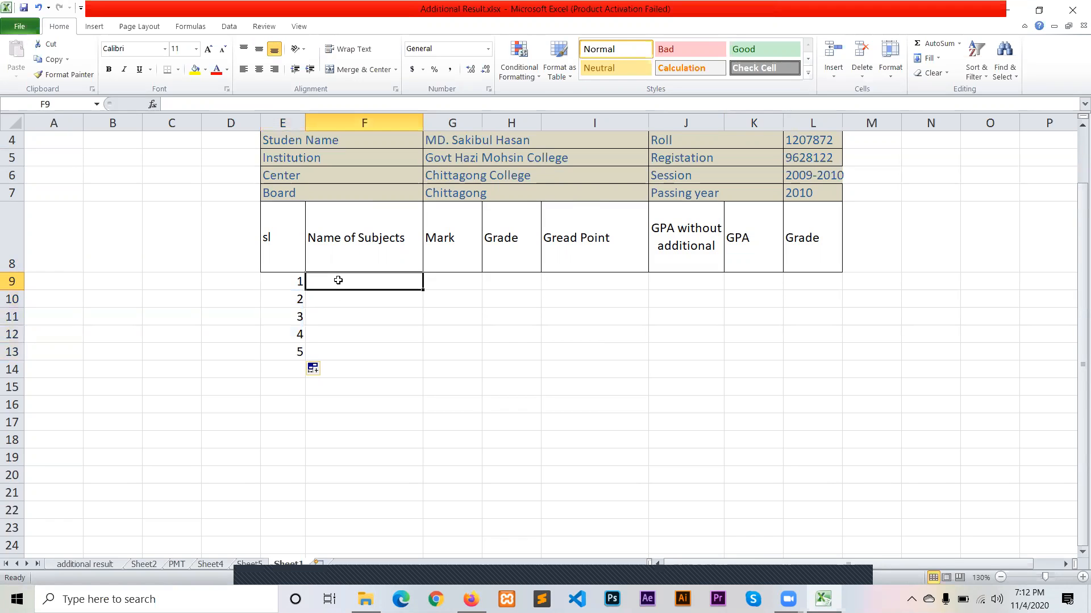
click(81, 565)
drag(291, 306, 294, 374)
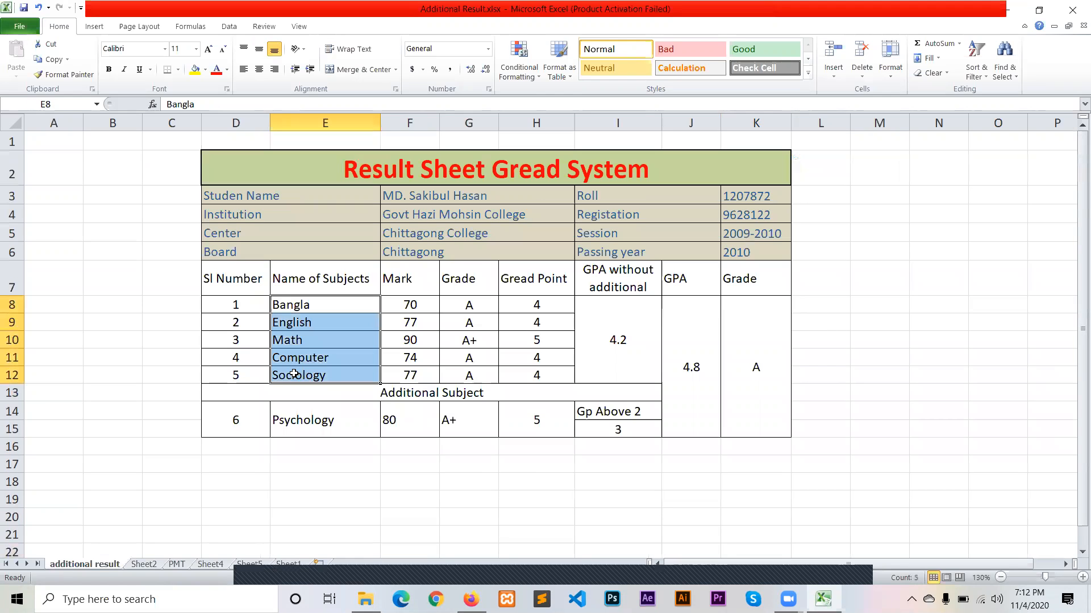
key(ctrl+c)
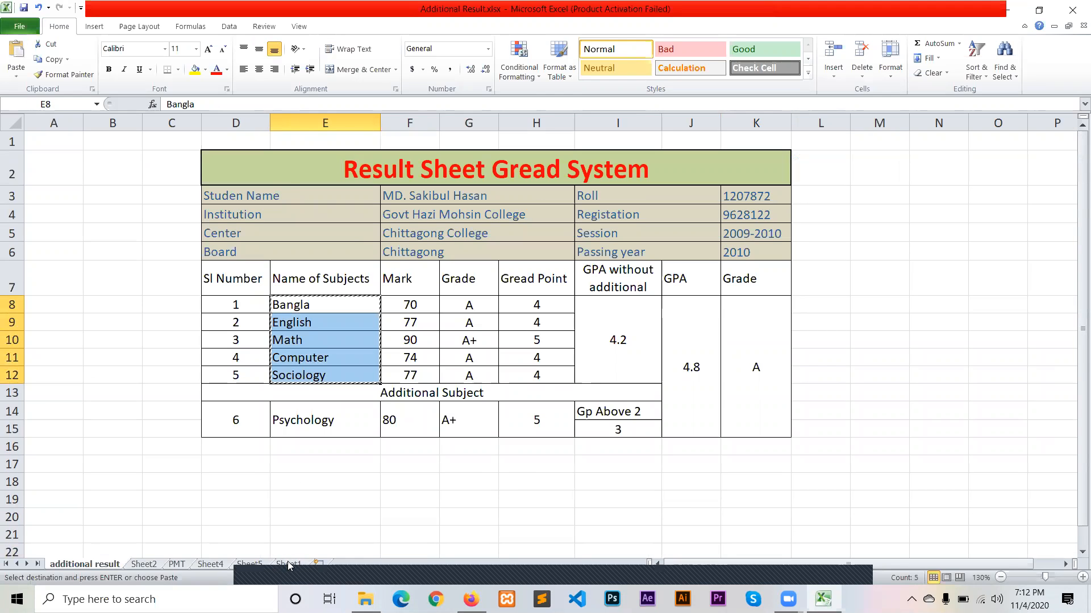
click(288, 564)
key(ctrl+v)
click(347, 284)
click(347, 299)
click(353, 317)
click(360, 334)
click(365, 352)
- Add serial number 6 with the subject ICT in row 15, leaving row 14 empty
click(297, 388)
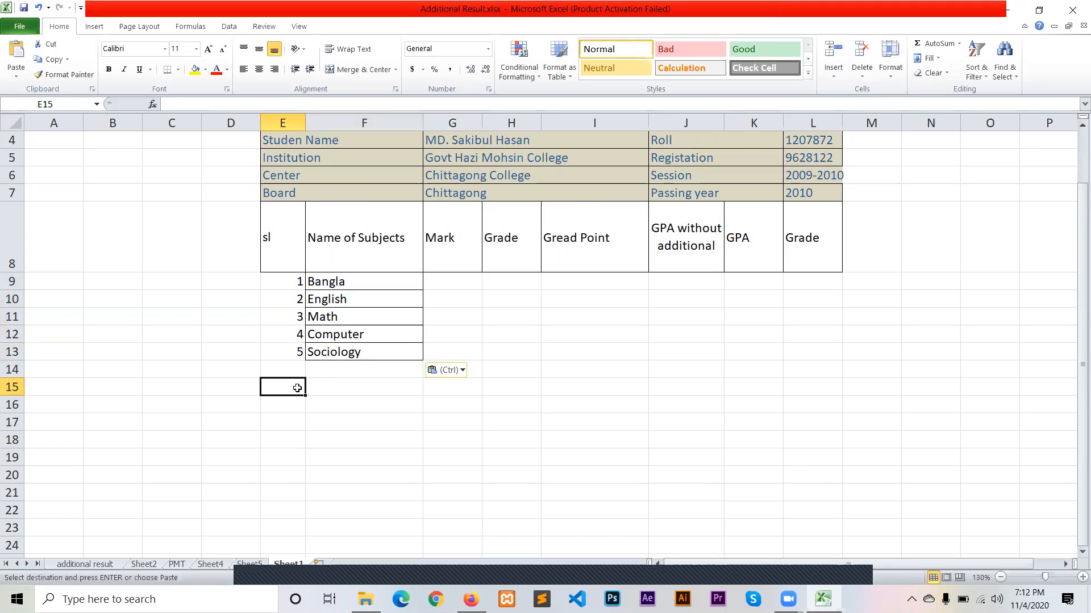
text(6)
key(Tab)
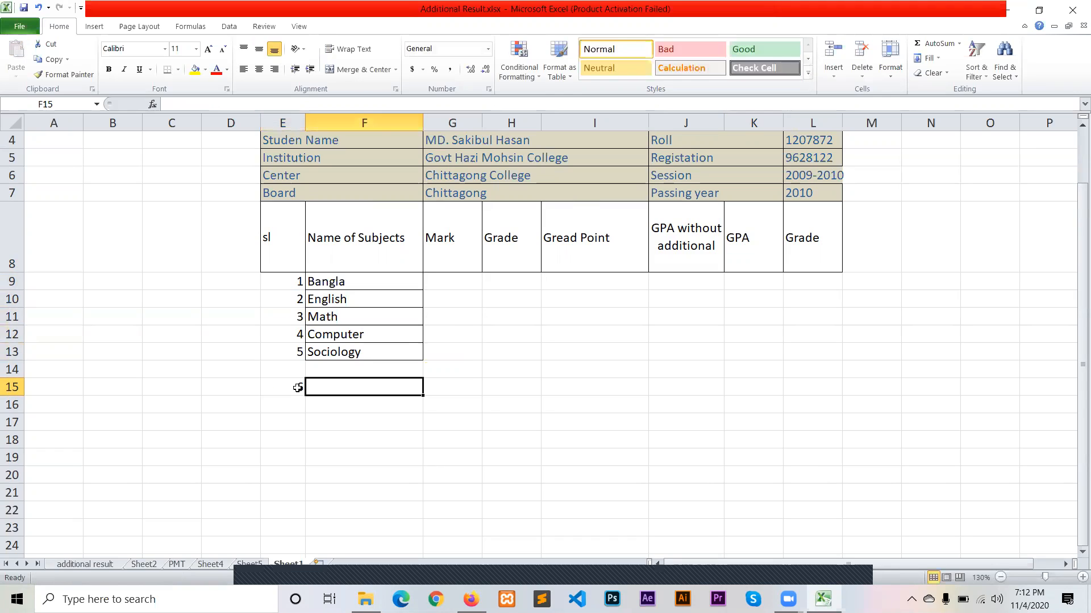
text(ICT)
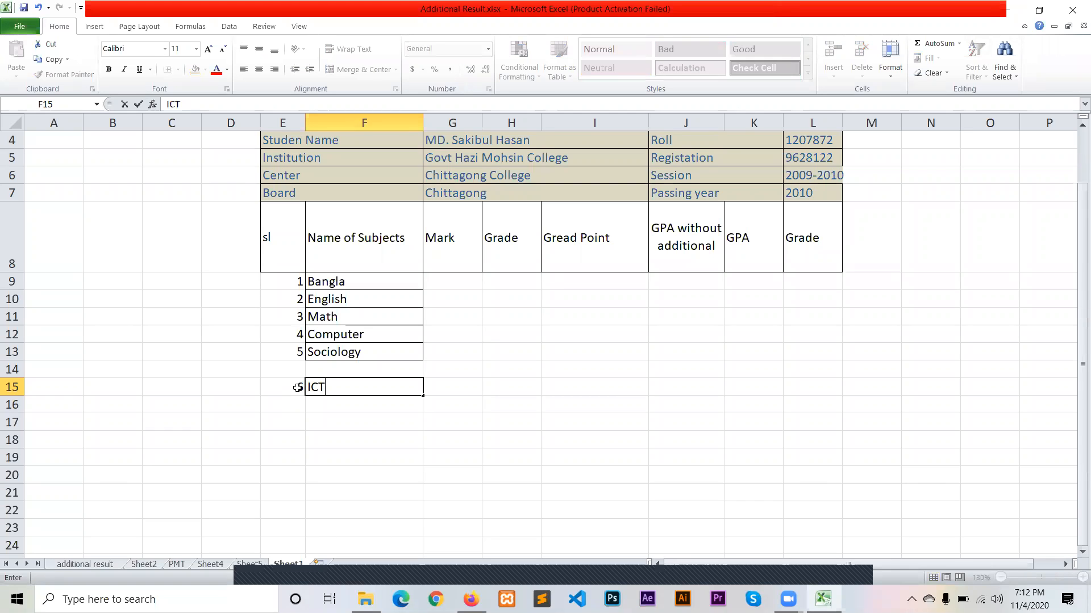
key(Return)
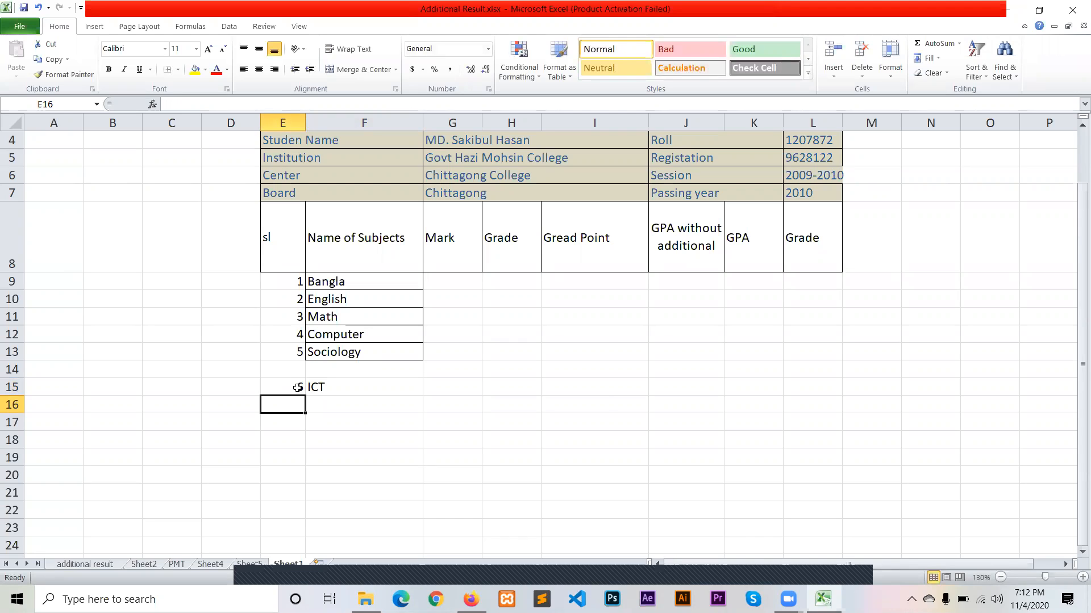
key(XF86KbdLightOnOff)
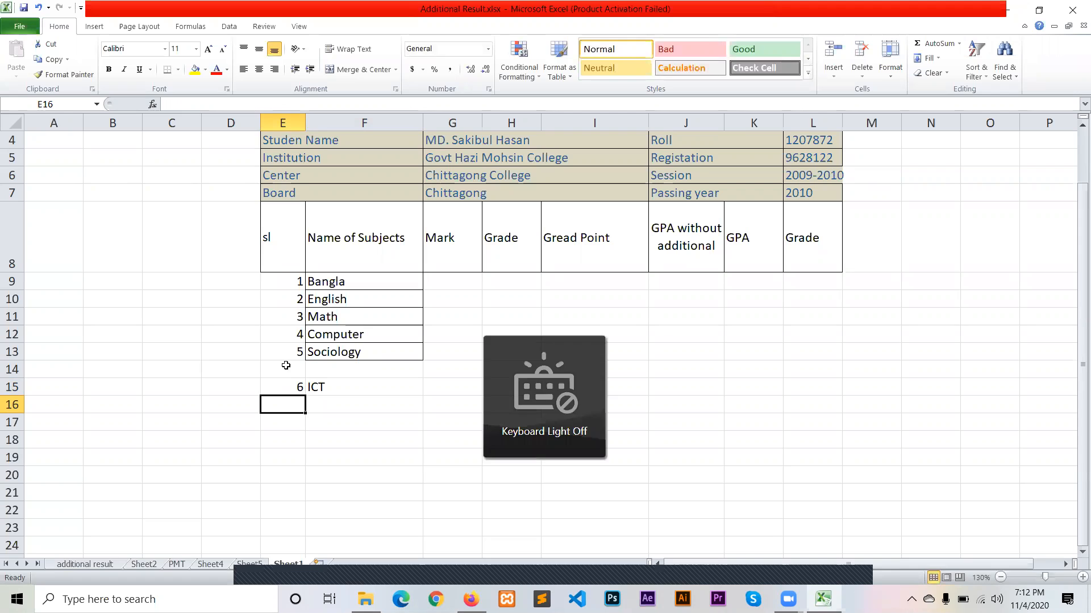
click(342, 386)
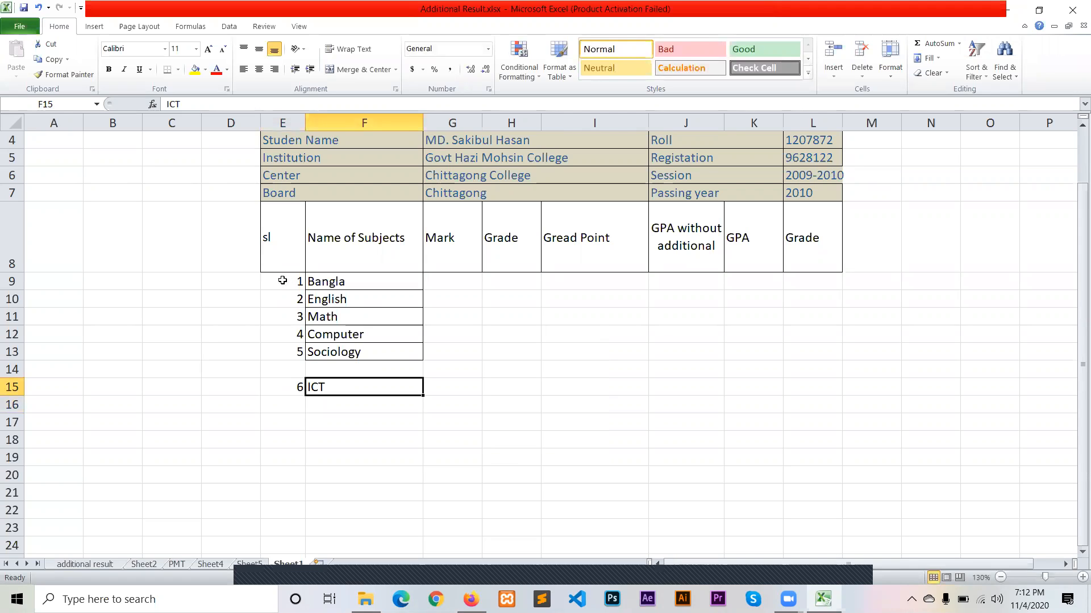
- Move the serial 6 and ICT entry from row 15 down to row 16
drag(273, 281, 787, 380)
click(379, 382)
drag(287, 389, 343, 388)
key(ctrl+c)
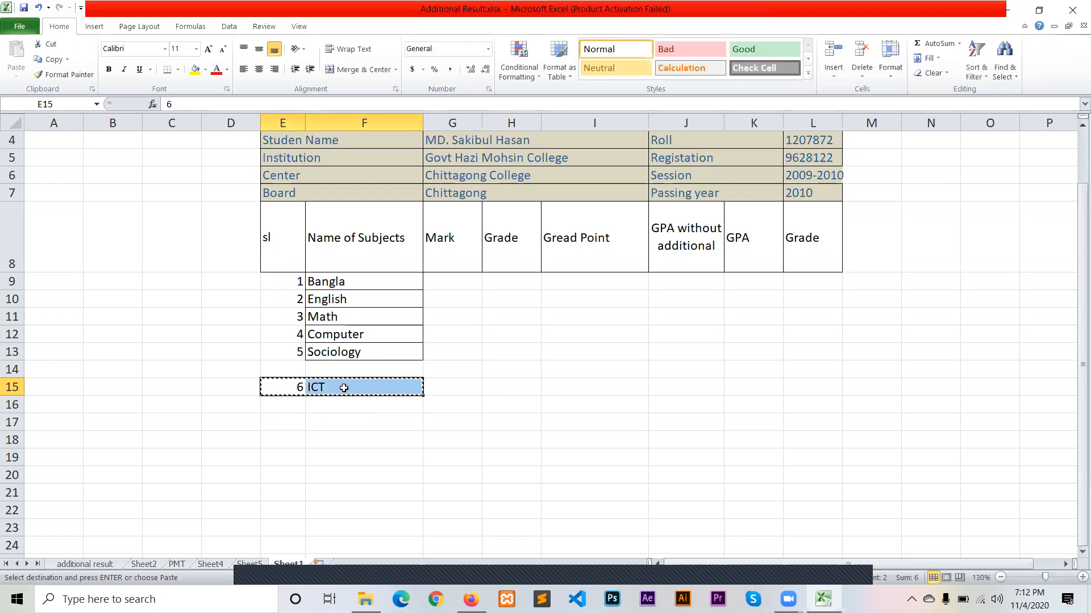
click(278, 406)
key(ctrl+v)
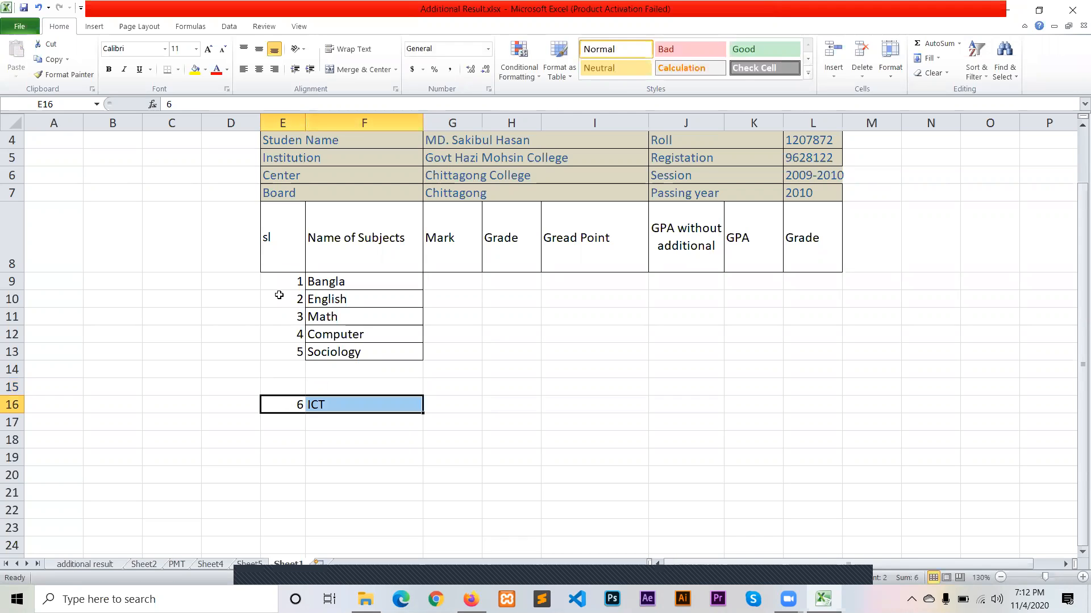
- Apply all borders to the result table's body, E9:L16
drag(280, 280, 804, 400)
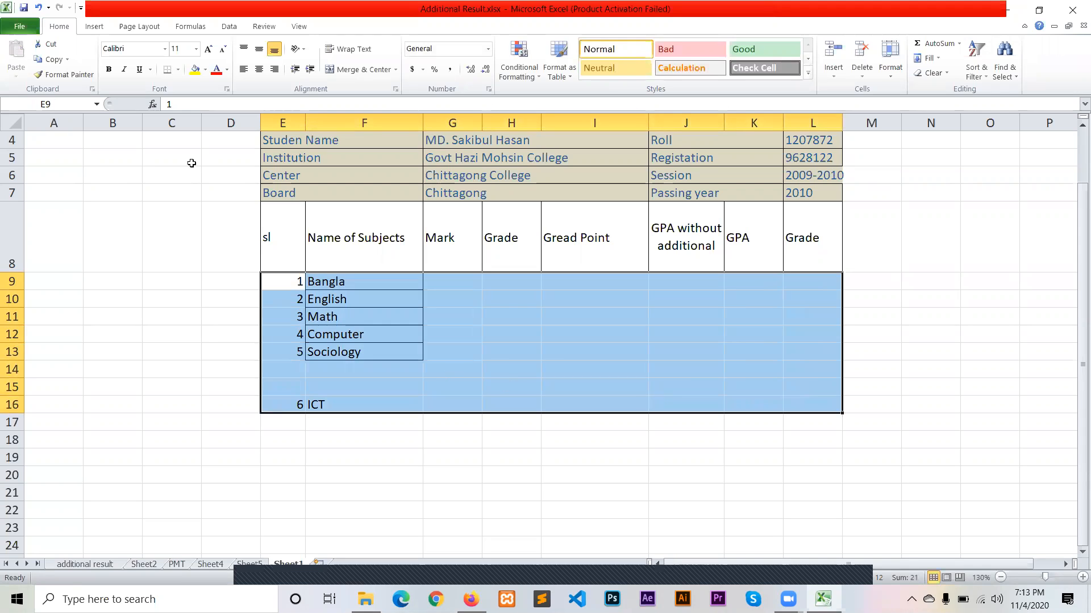
click(179, 70)
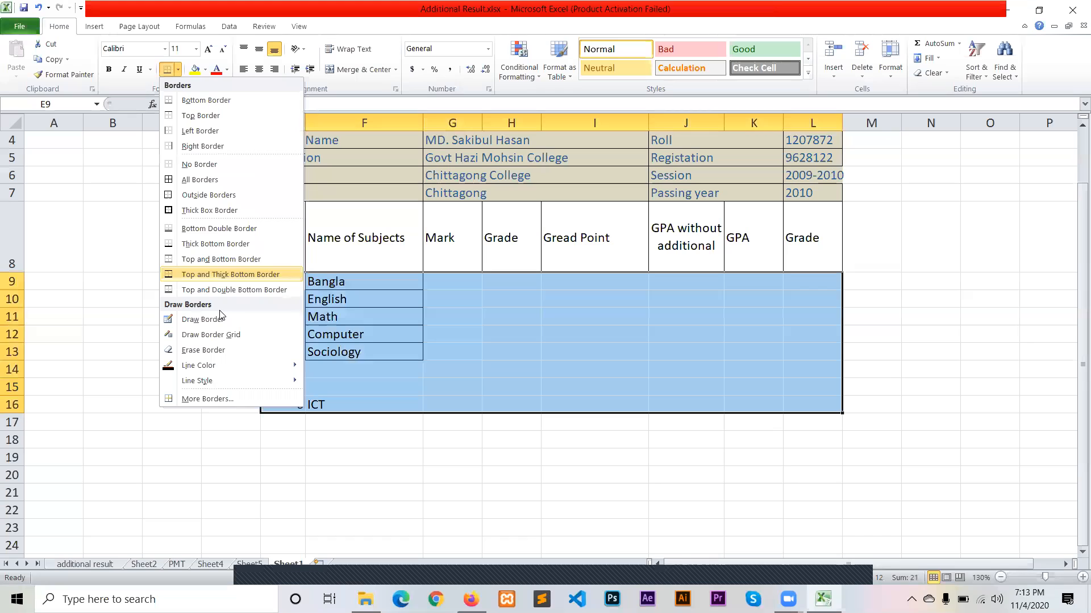
click(210, 177)
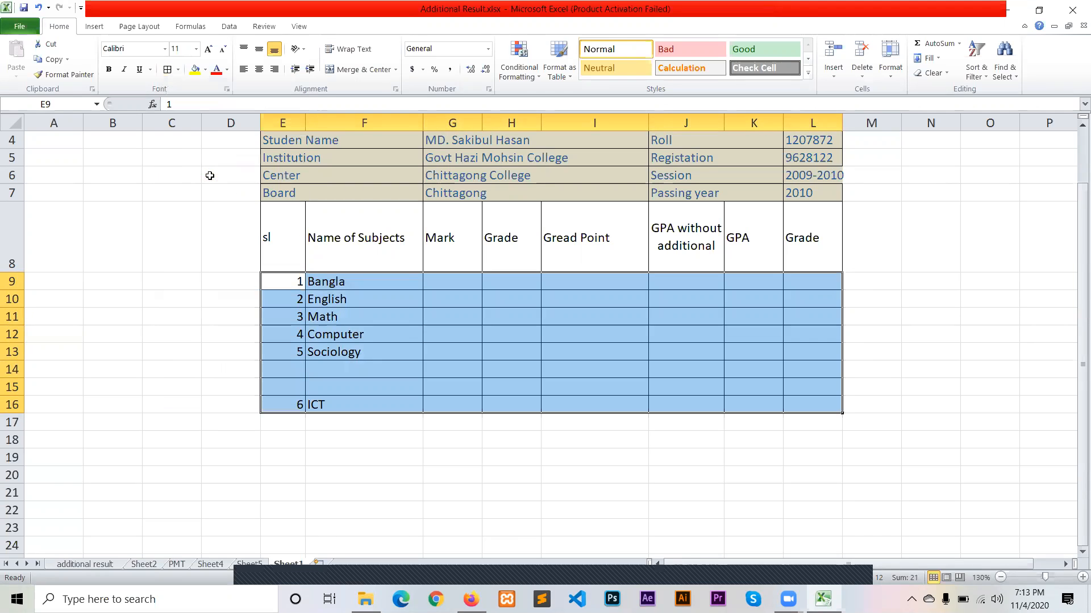
click(336, 415)
click(318, 404)
click(318, 368)
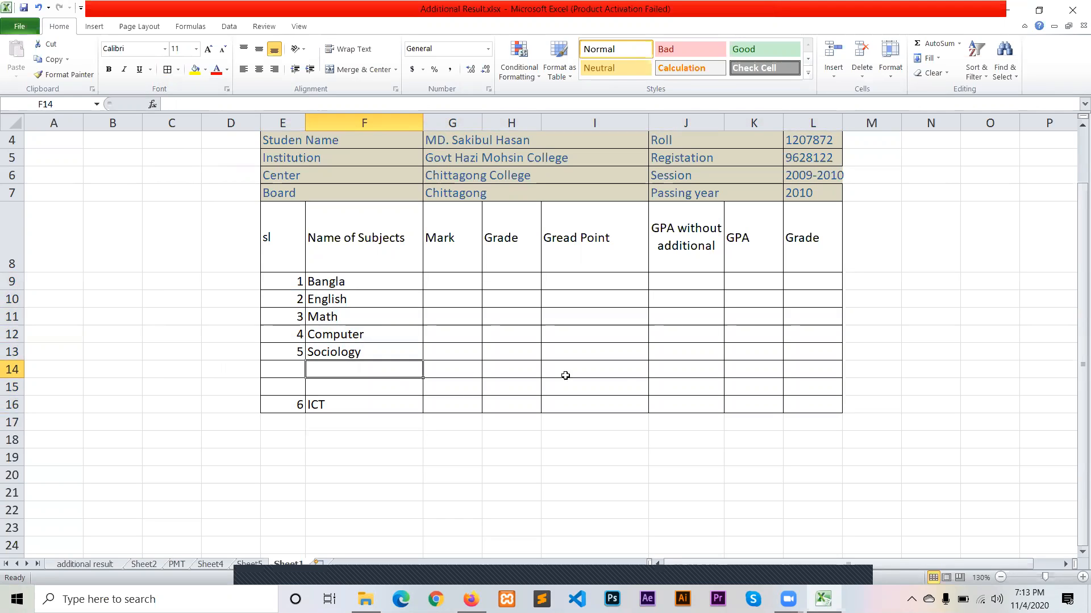
- Copy the "Additional Subject" heading text from the additional result sheet and return to Sheet1
click(79, 566)
click(384, 393)
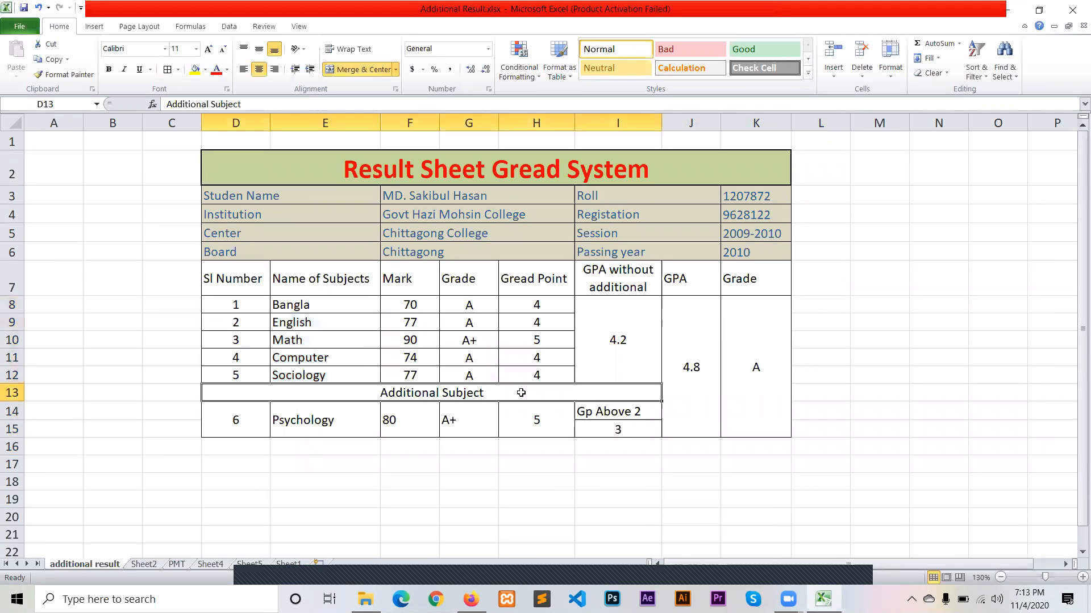
double_click(516, 393)
drag(516, 393, 360, 393)
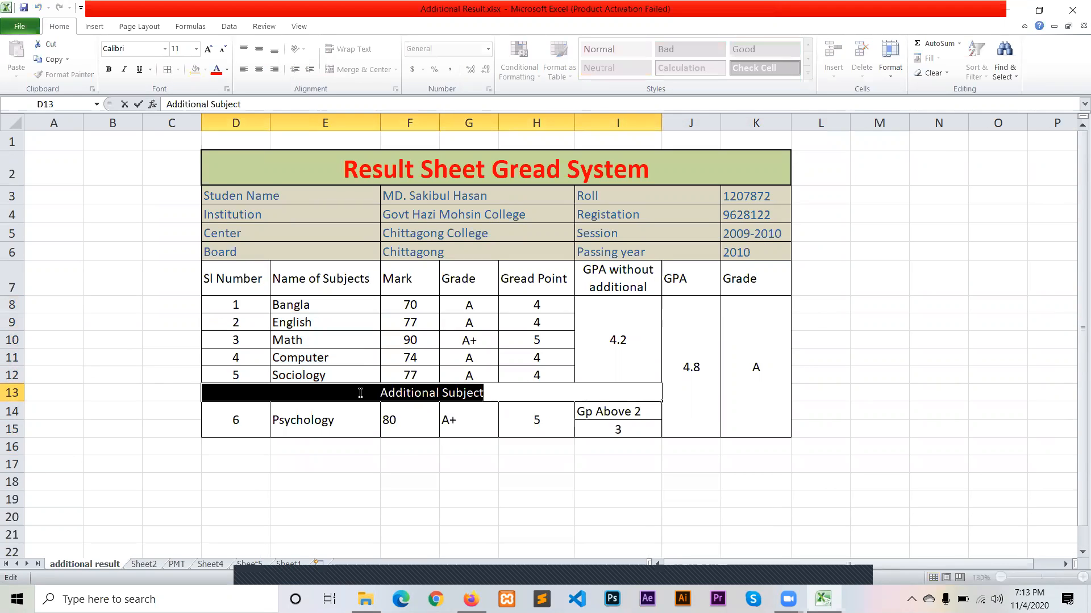
key(ctrl+c)
click(288, 564)
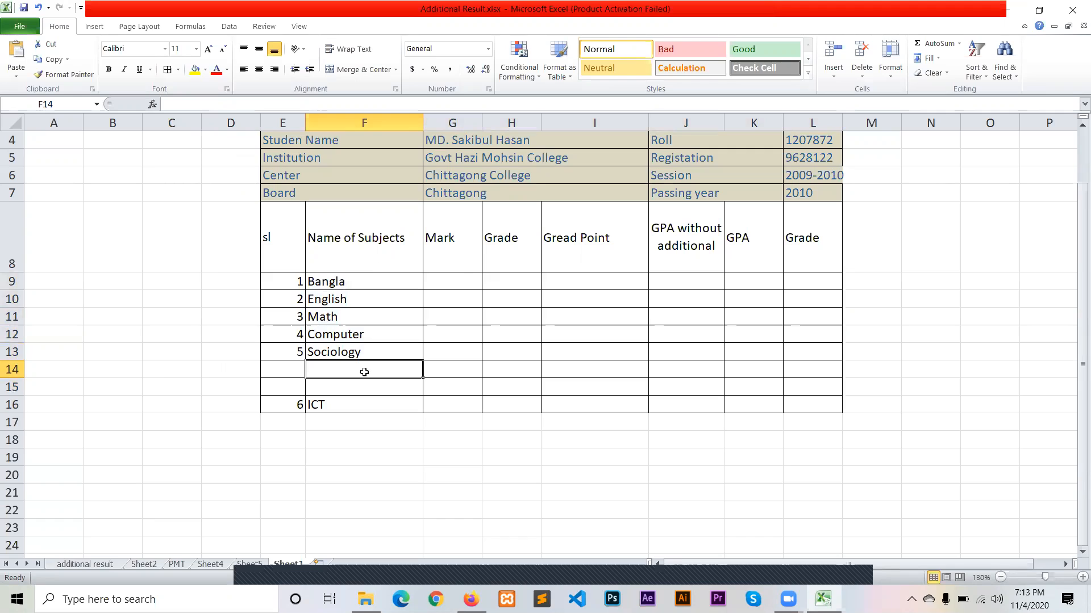
- Merge and center E14:I14 and enter the heading "Additional Subject" in it
drag(291, 371, 589, 371)
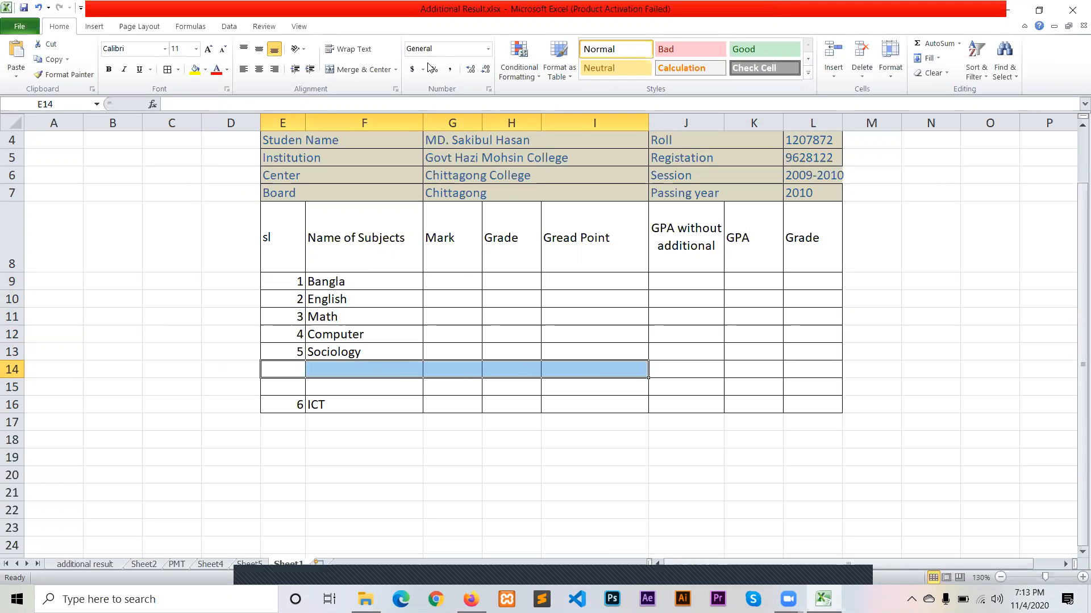
click(359, 71)
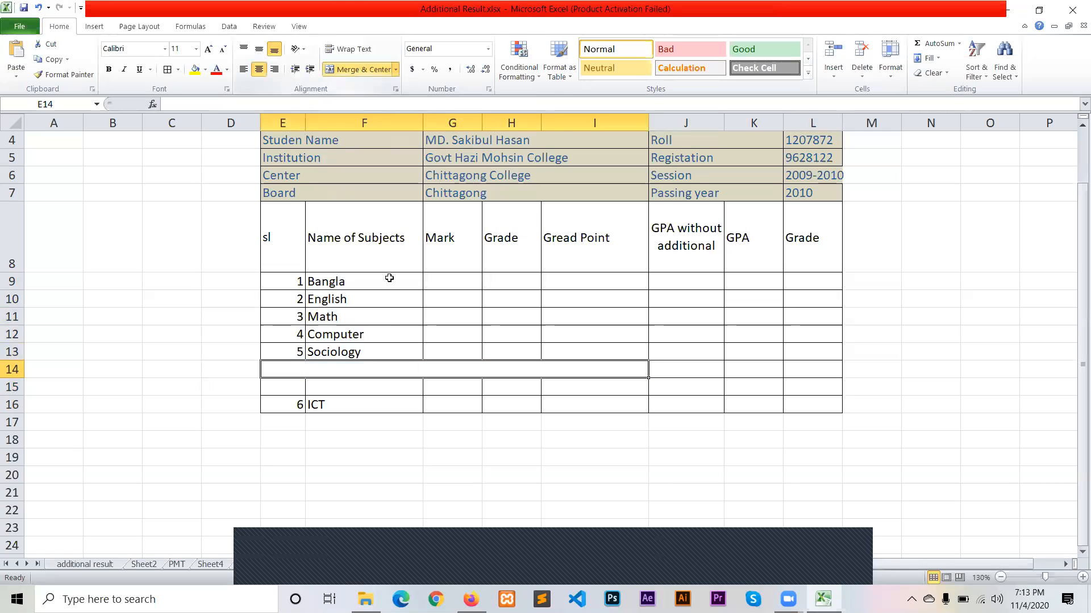
double_click(379, 370)
text(Additional Subject)
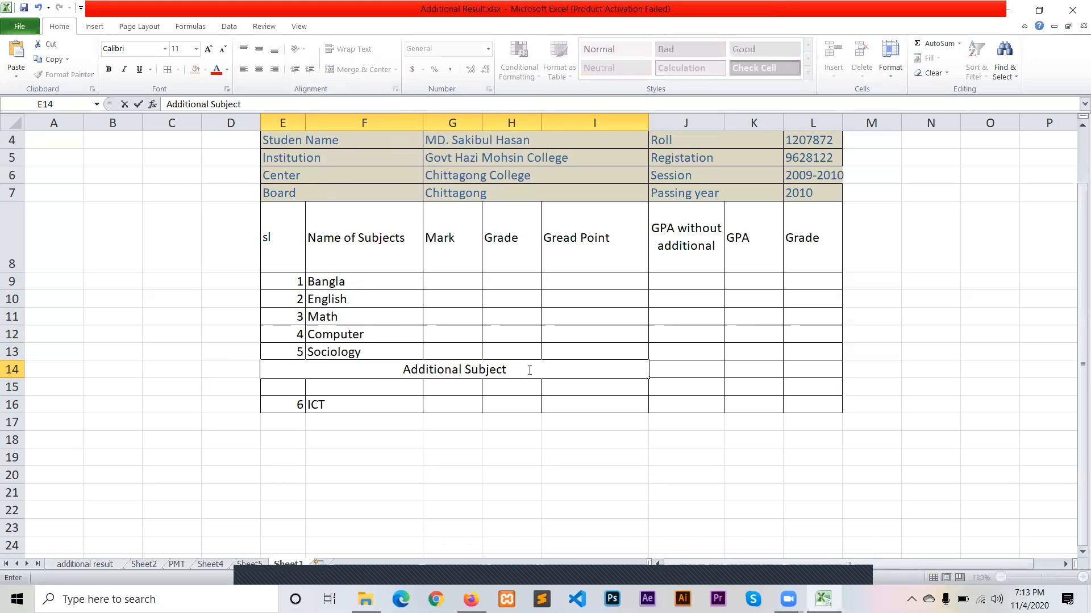
- Extend the merged and centered "Additional Subject" heading in row 14 by one column so that it covers E14:J14
click(662, 370)
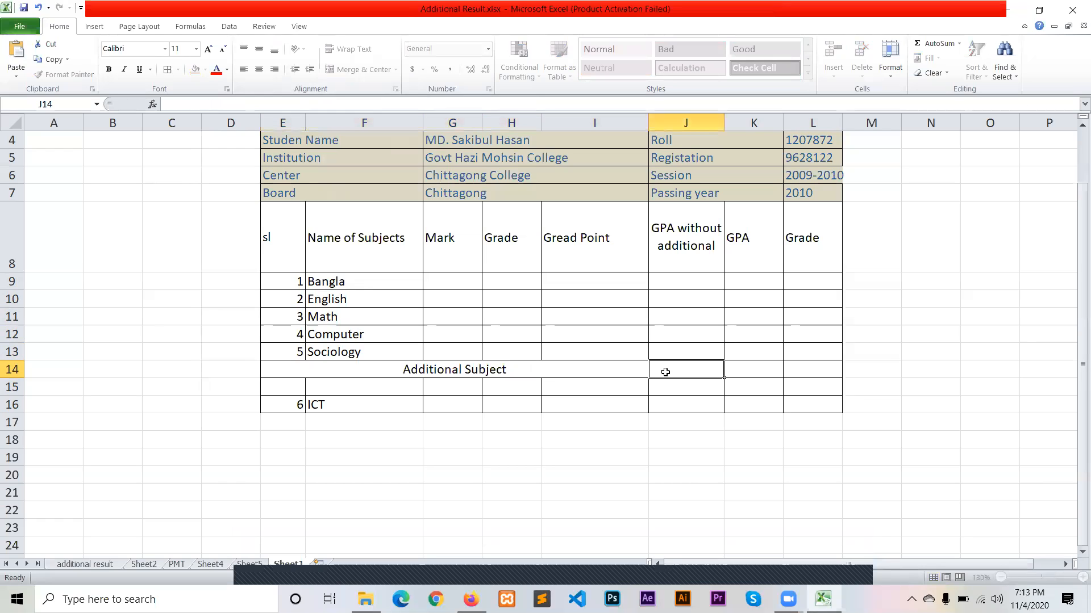
click(91, 565)
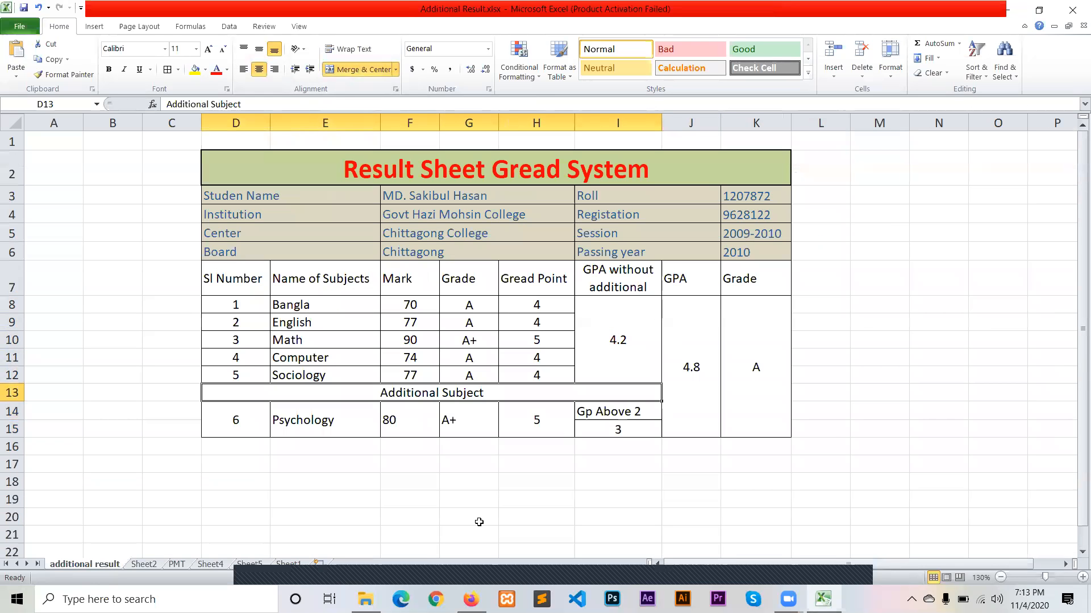
click(288, 564)
drag(622, 372, 667, 370)
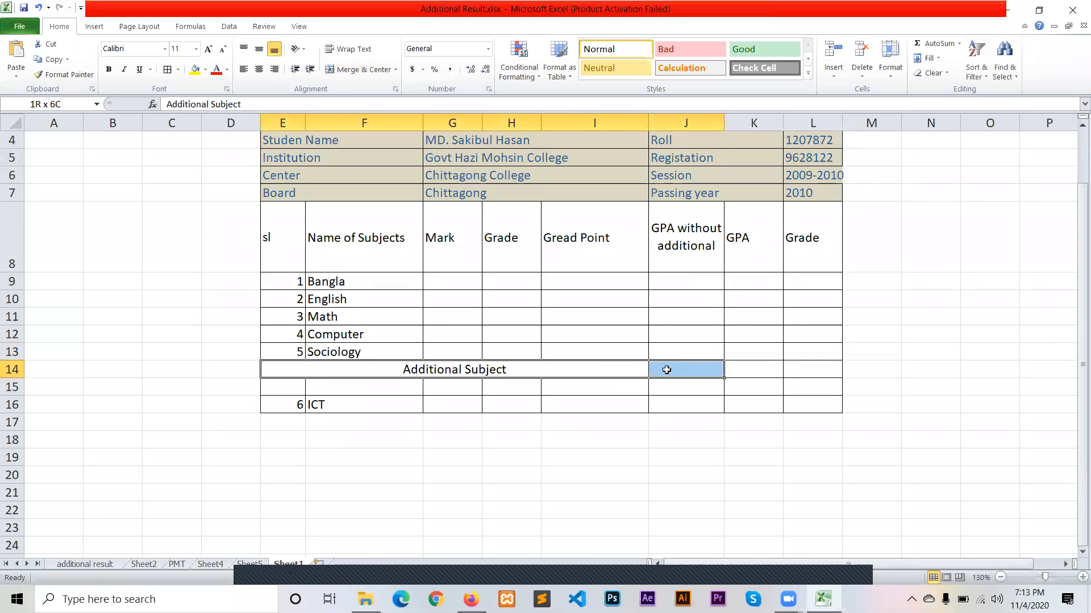
click(362, 70)
click(363, 70)
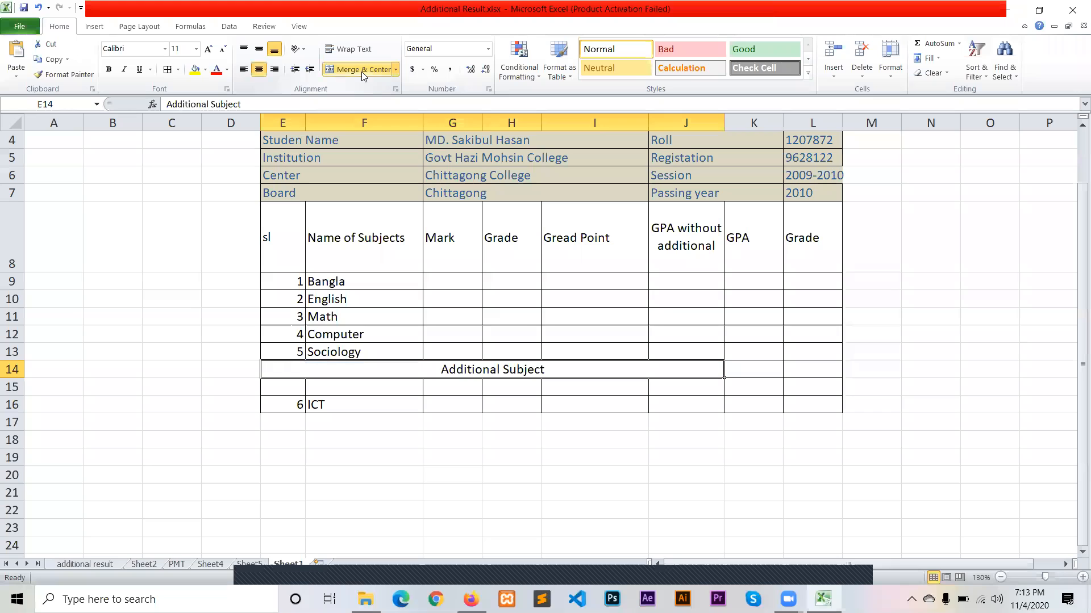
- Merge and center rows 15 and 16 separately in each of columns E, F, G and H of the ICT entry
drag(293, 389, 333, 404)
click(358, 70)
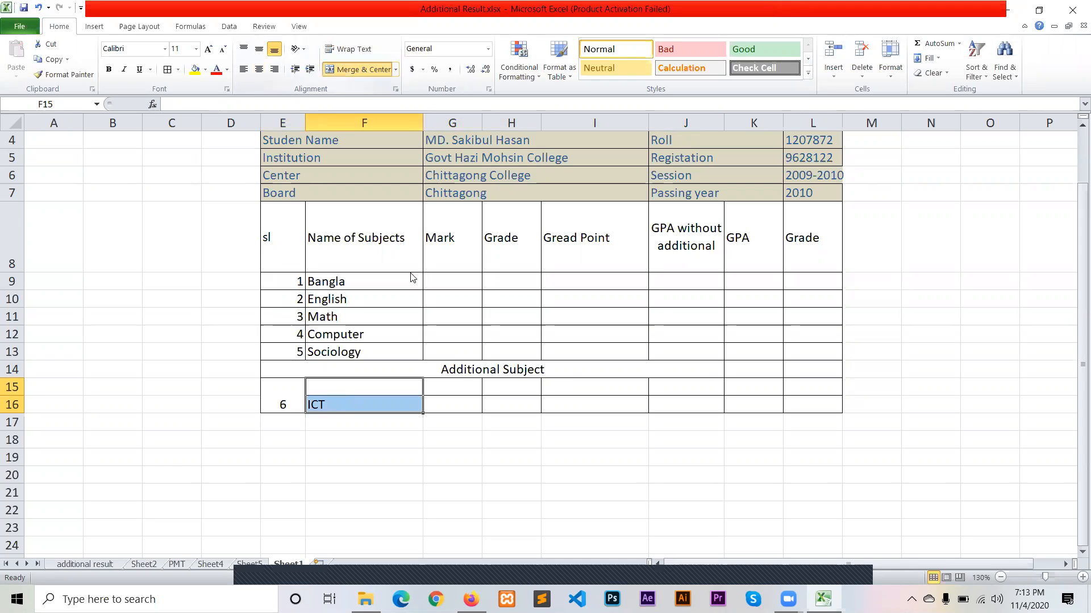
drag(453, 387, 508, 409)
click(365, 69)
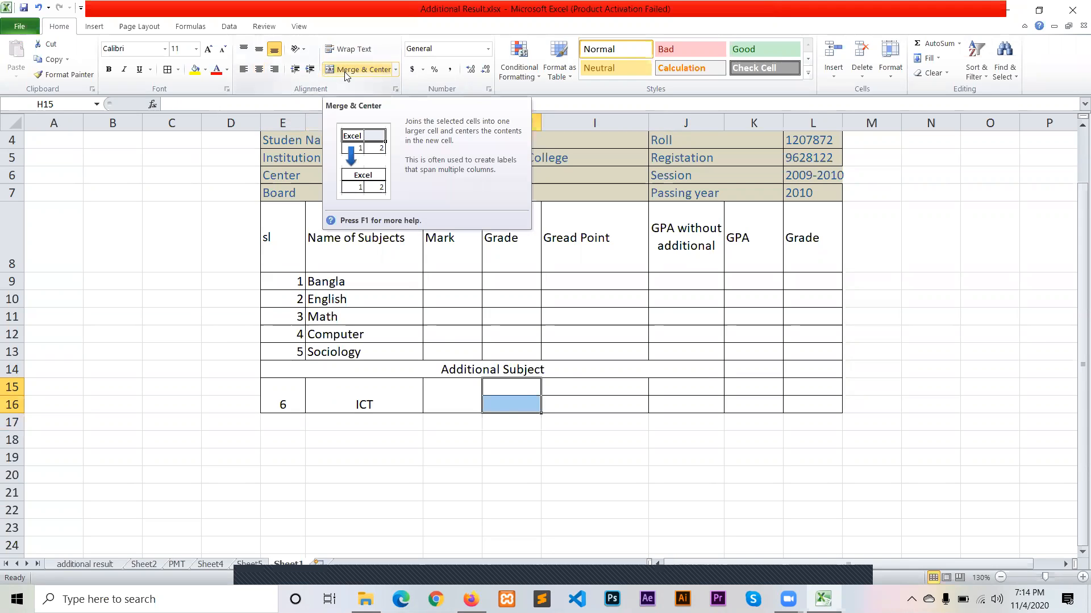
click(345, 73)
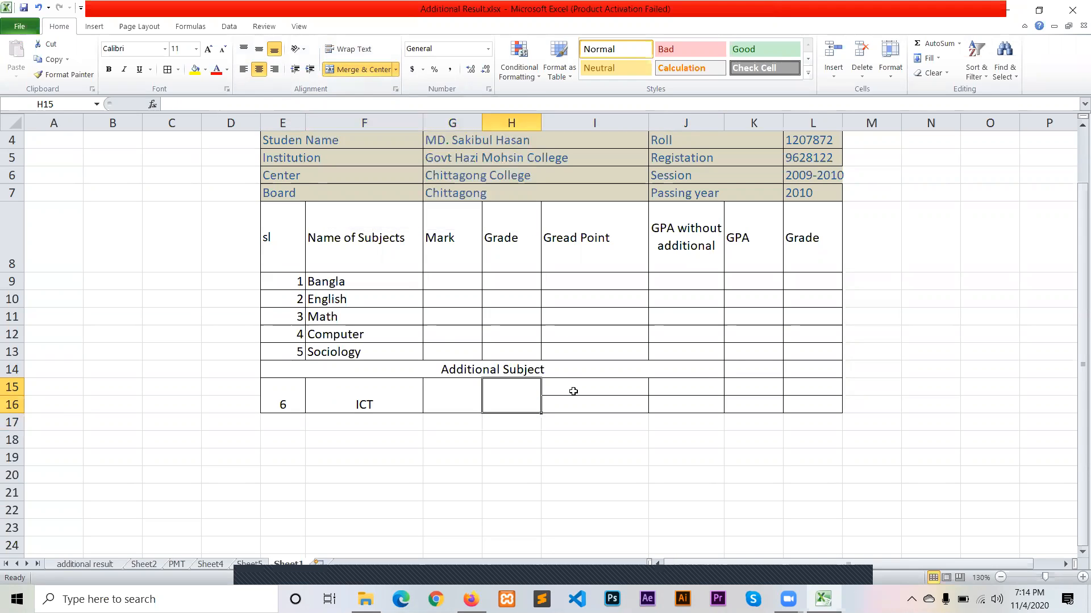
- Copy the "Gp Above 2" text from I14 of the additional result sheet and return to Sheet1
click(96, 564)
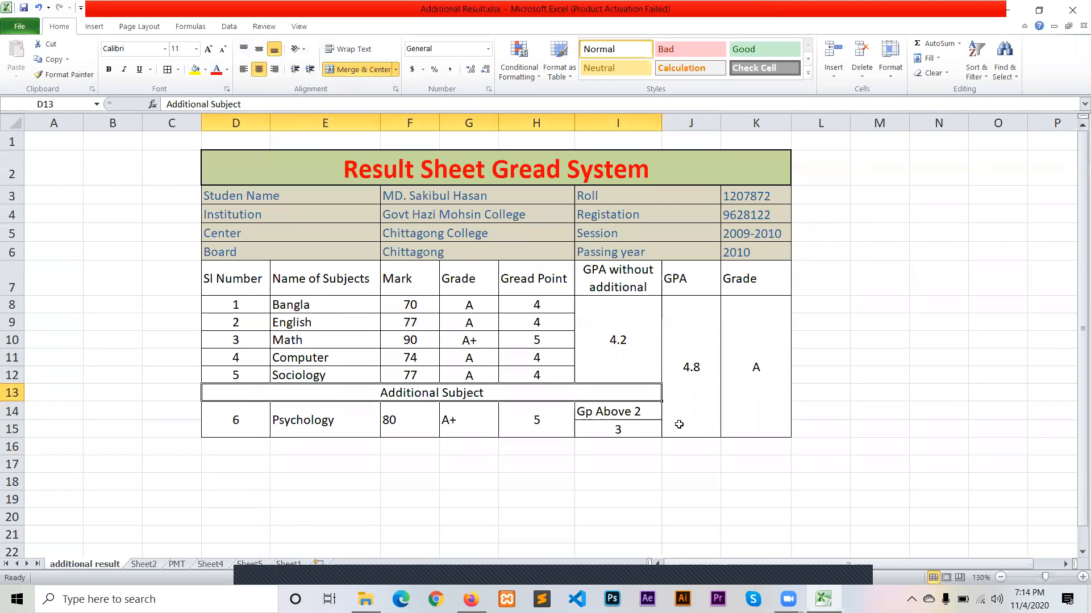
double_click(652, 417)
drag(648, 413, 576, 414)
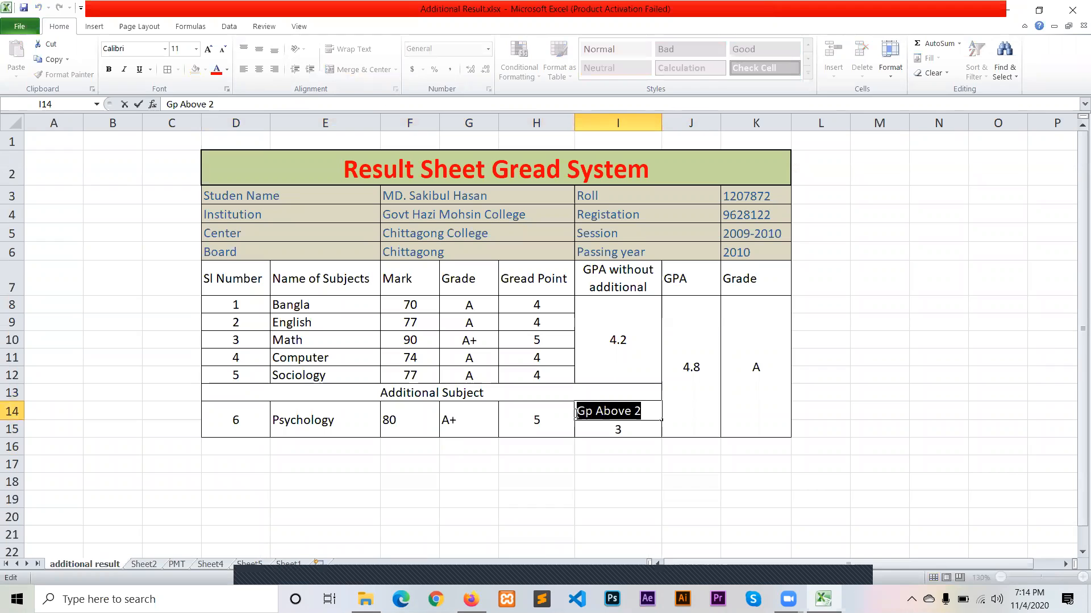
click(289, 564)
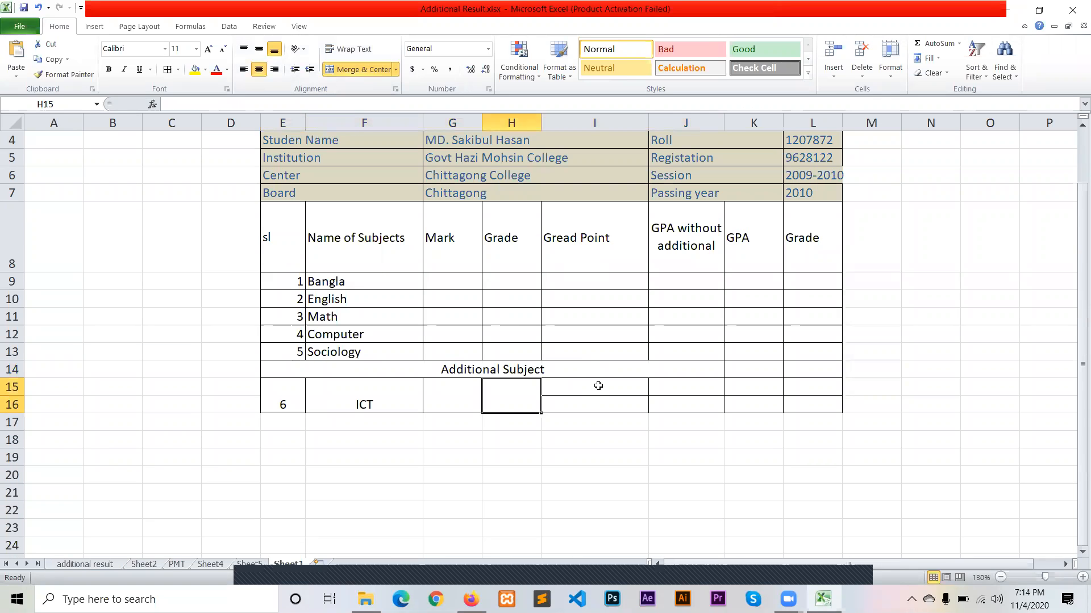
- Merge and center I15:I16 and paste the copied "Gp Above 2" label into J15
drag(598, 386, 598, 405)
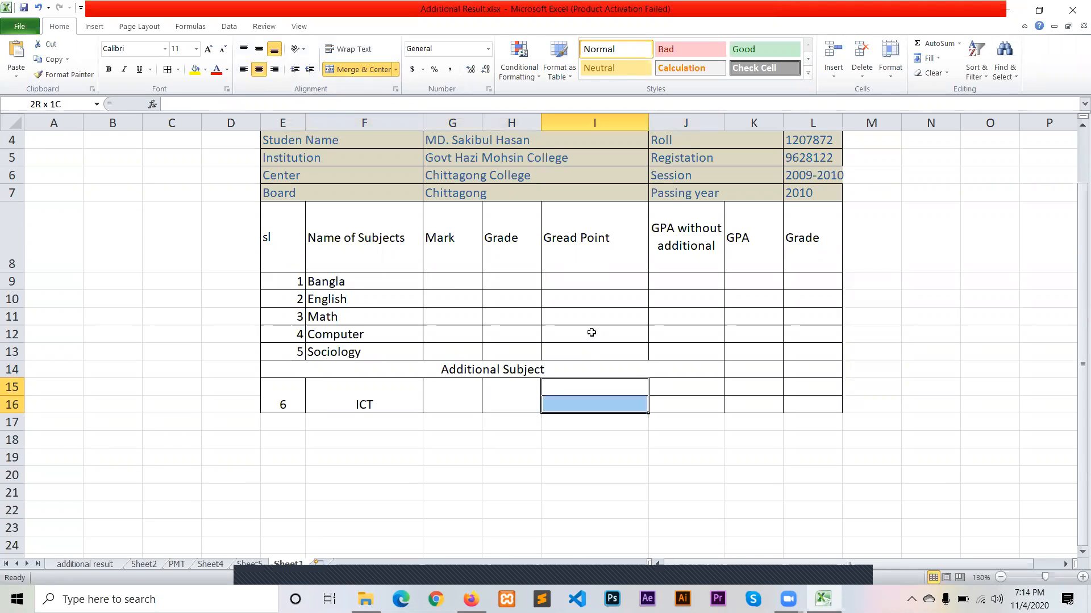
click(351, 70)
click(680, 389)
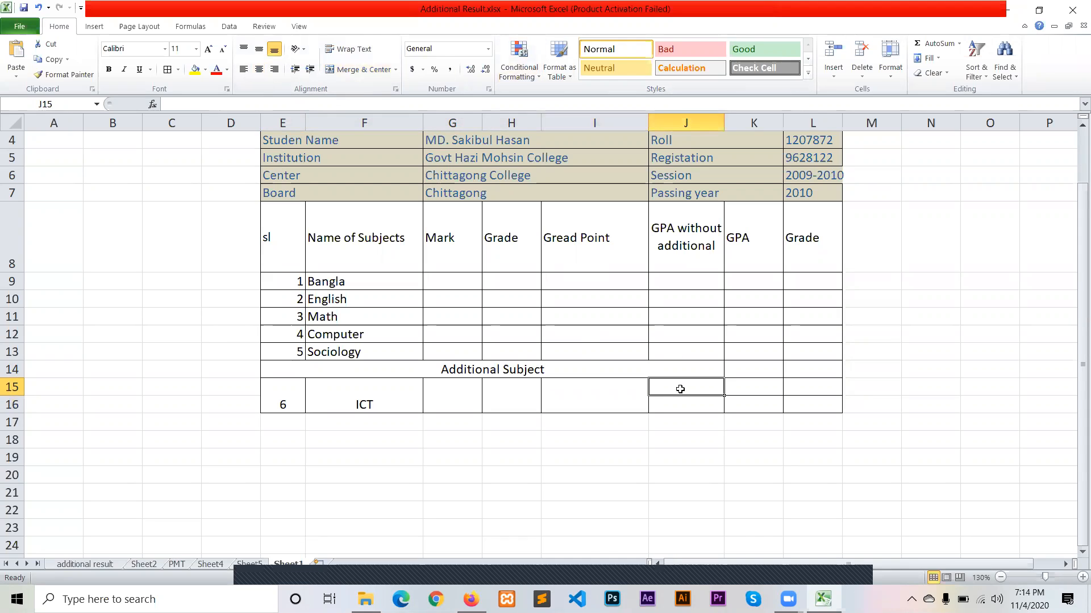
key(ctrl+v)
click(688, 407)
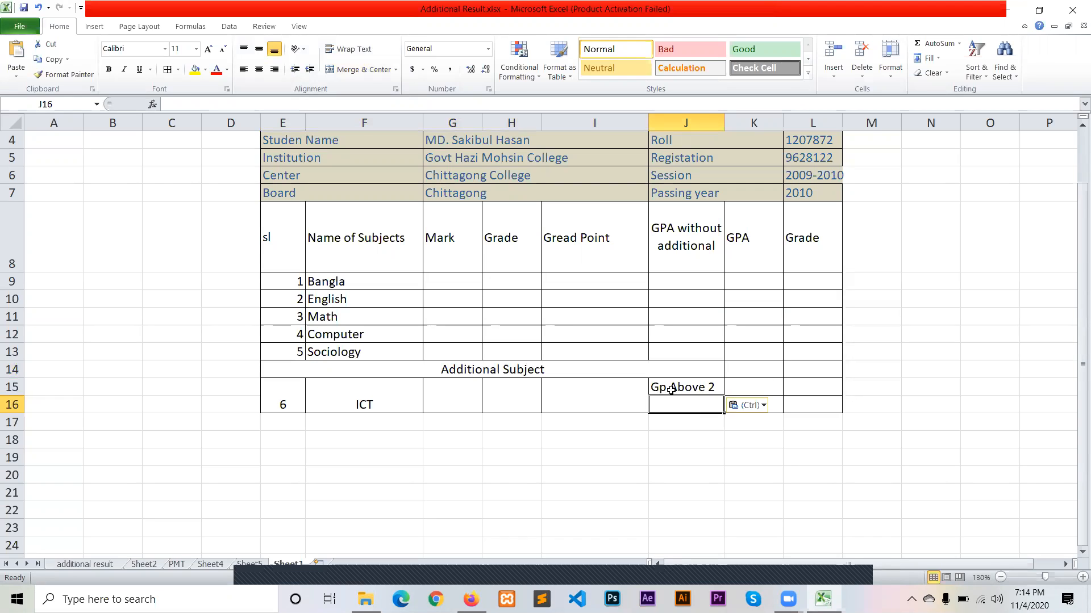
- Left-align ICT in its merged cell, and merge and center J9:J13, K9:K16 and L9:L16 as separate blocks
click(356, 403)
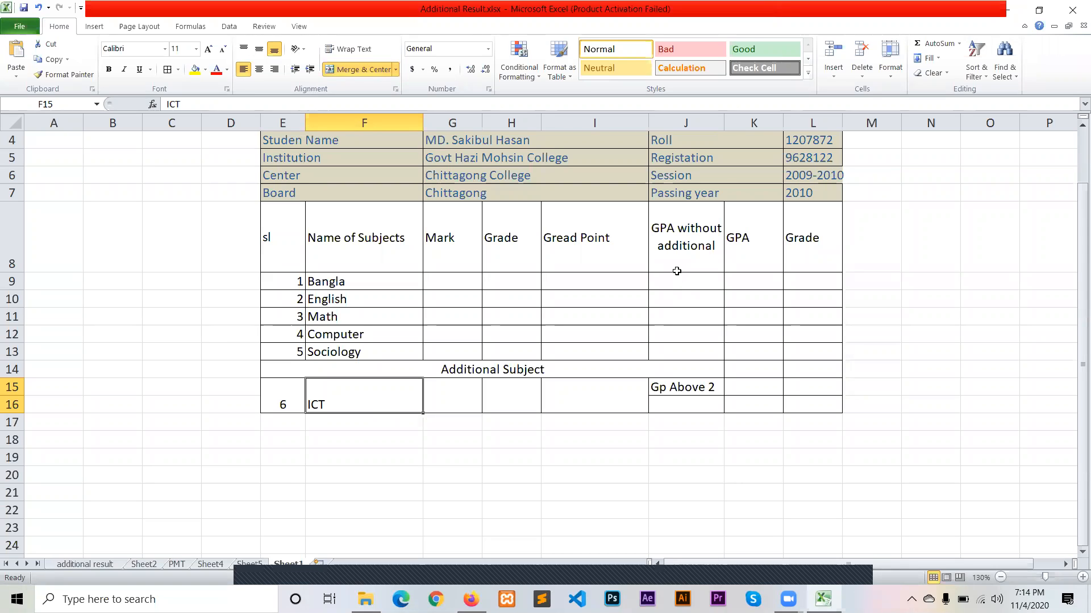
drag(679, 279, 682, 355)
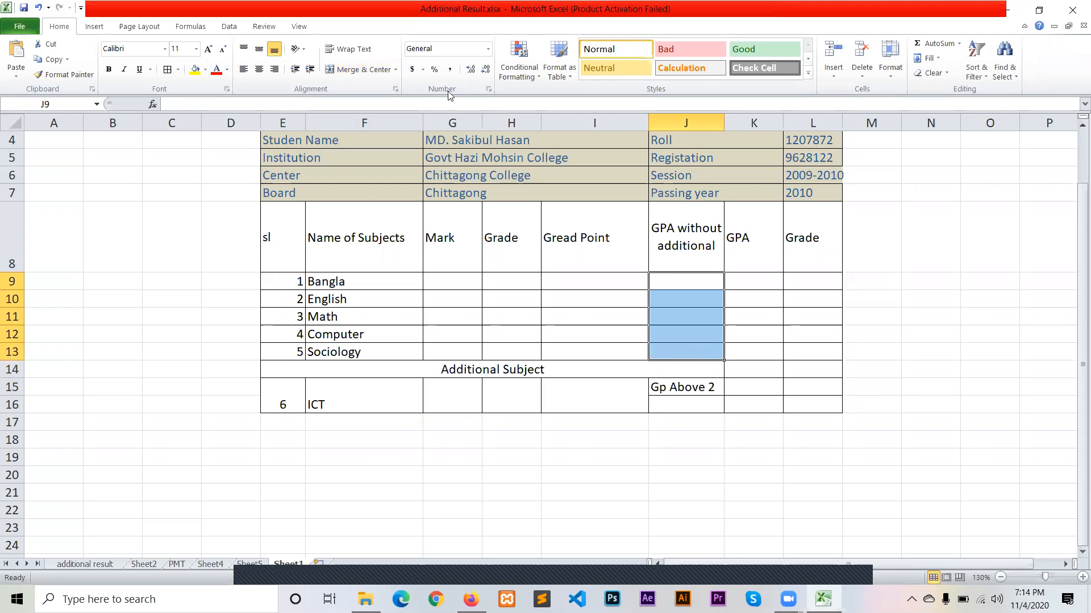
click(352, 69)
drag(749, 246, 745, 369)
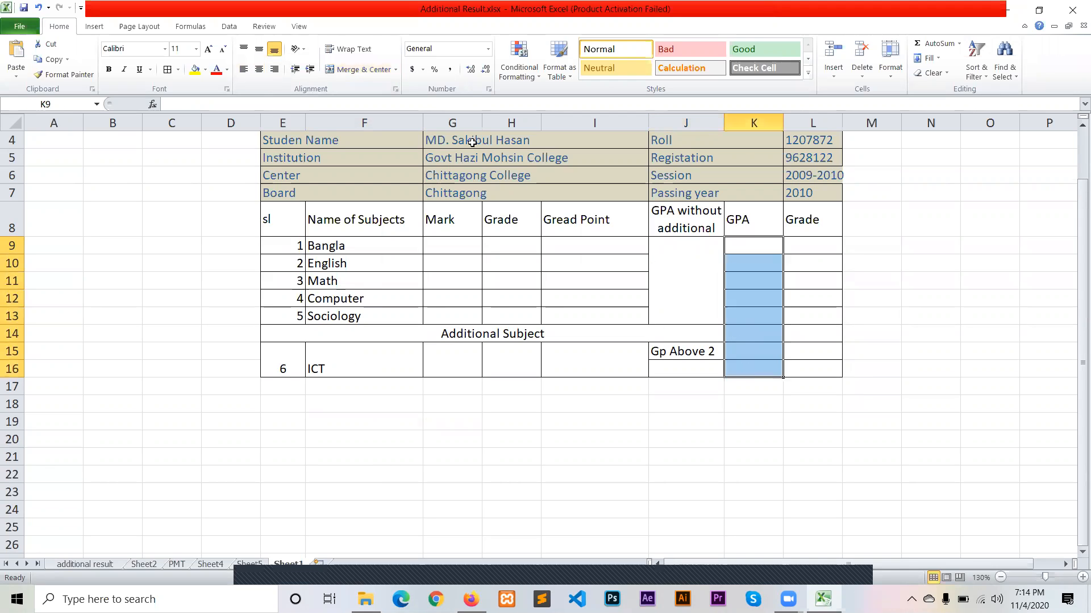
click(353, 69)
drag(798, 248, 801, 365)
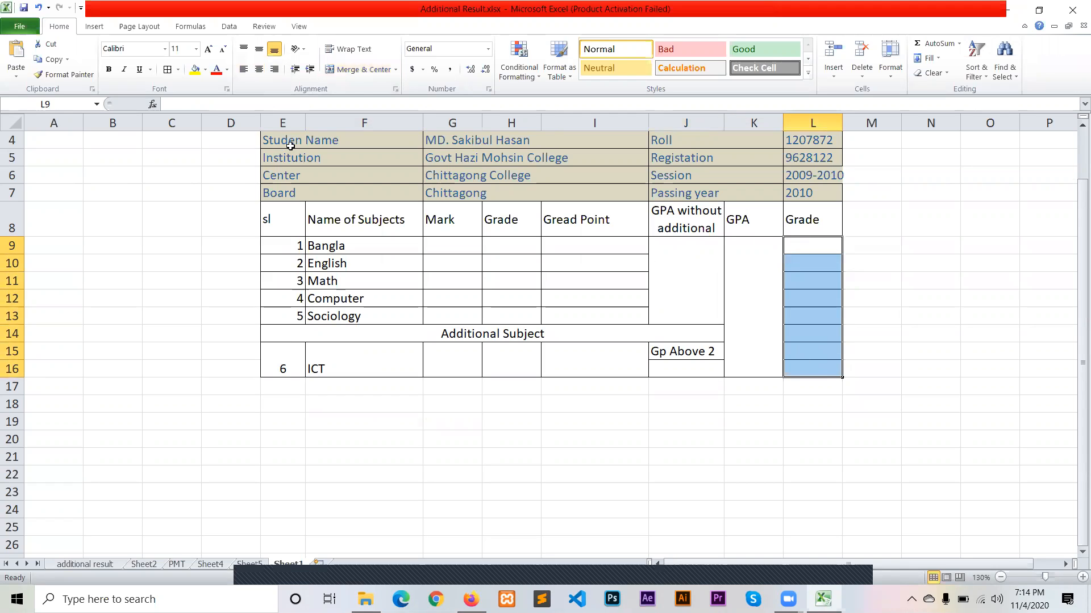
click(340, 69)
scroll(515, 304, up, 1)
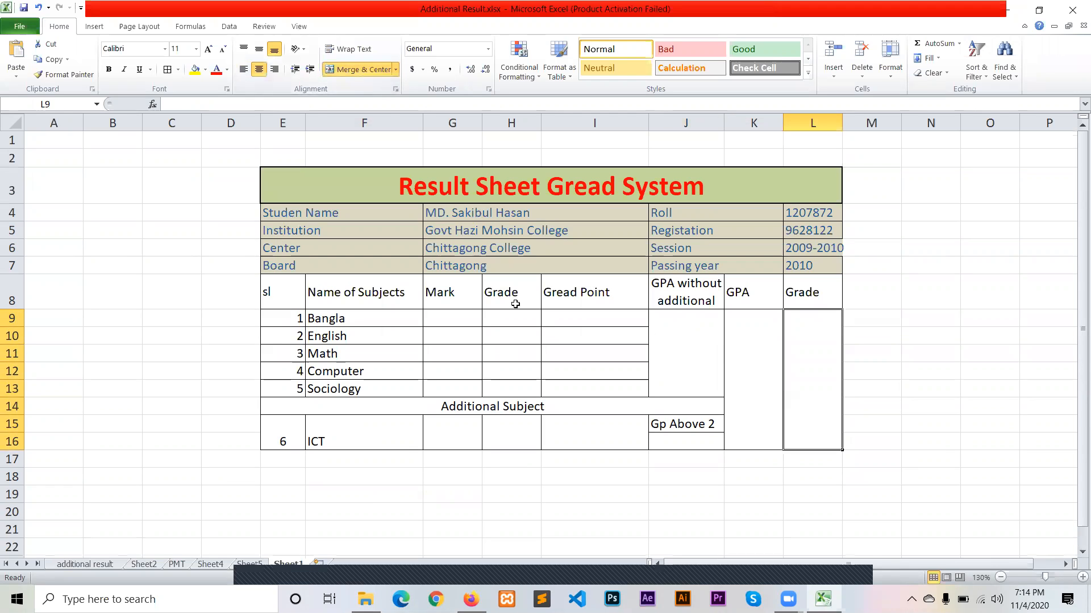
- Middle-align the merged cells of the ICT entry, E15:I16, vertically
click(687, 338)
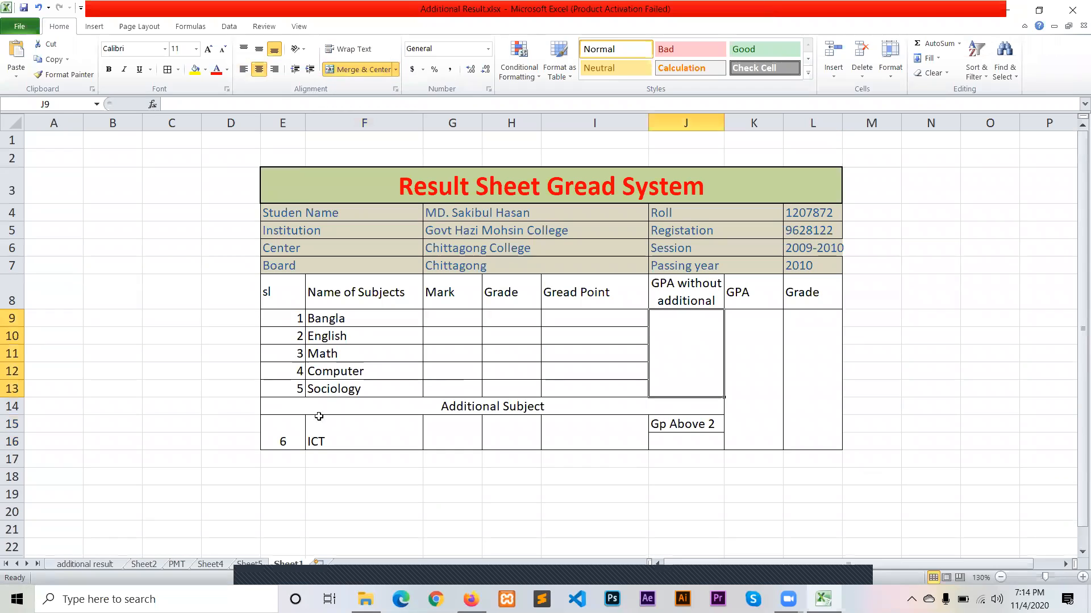
click(327, 440)
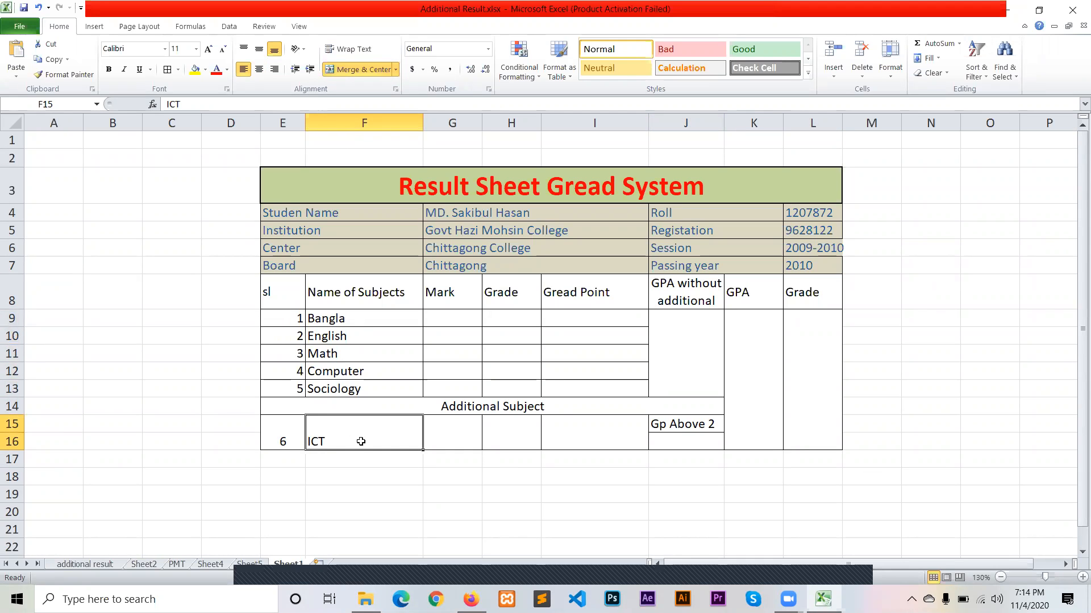
drag(282, 433, 597, 441)
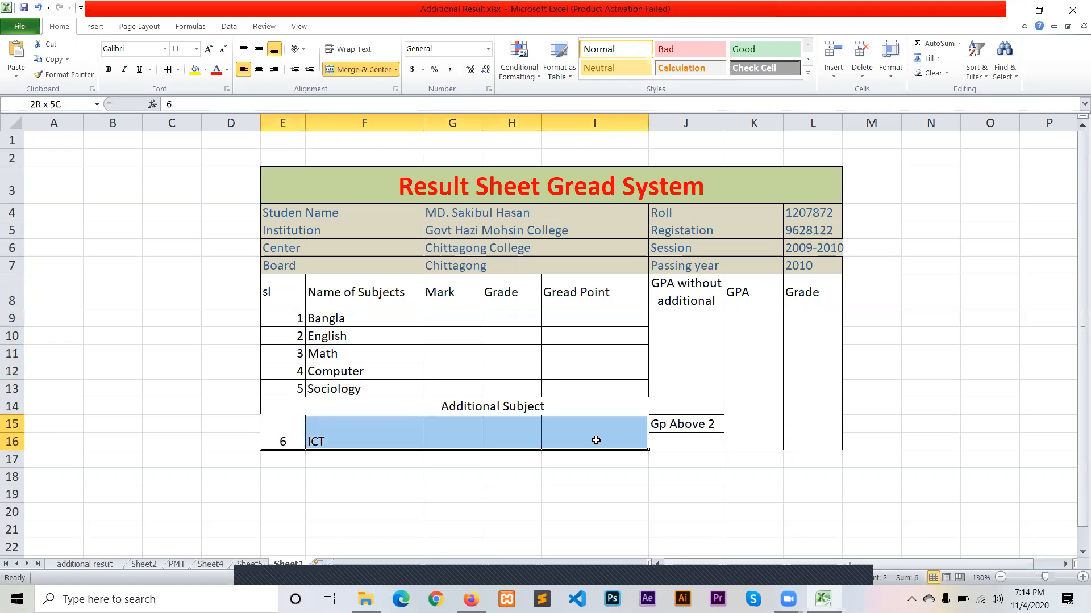
click(259, 51)
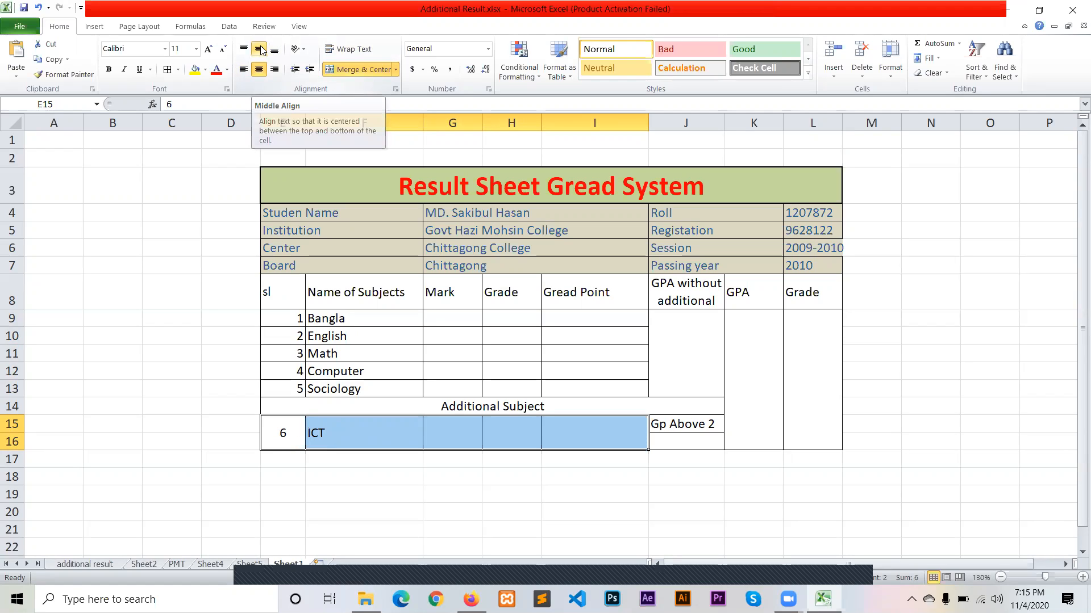
click(388, 437)
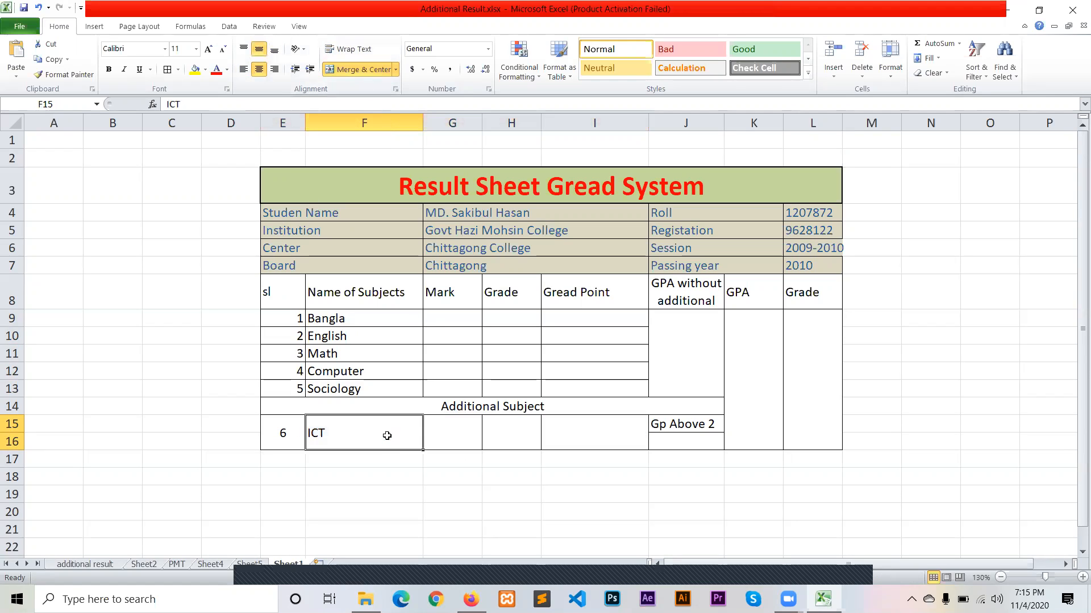
click(472, 437)
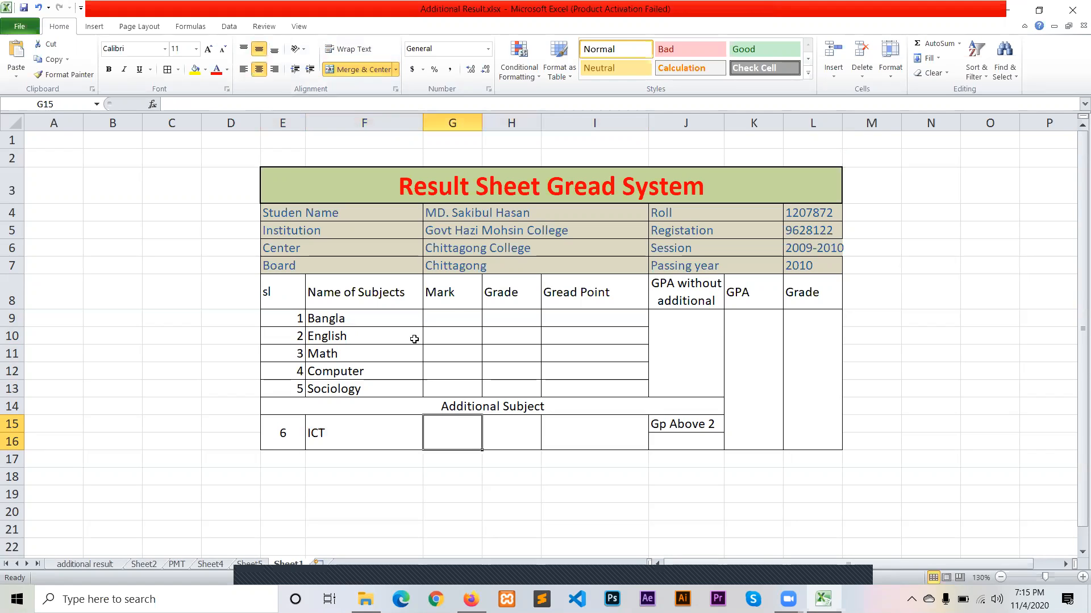
- Enter the marks 70, 60, 55, 90 and 88 for Bangla through Sociology in G9:G13
click(451, 318)
text(70)
key(Return)
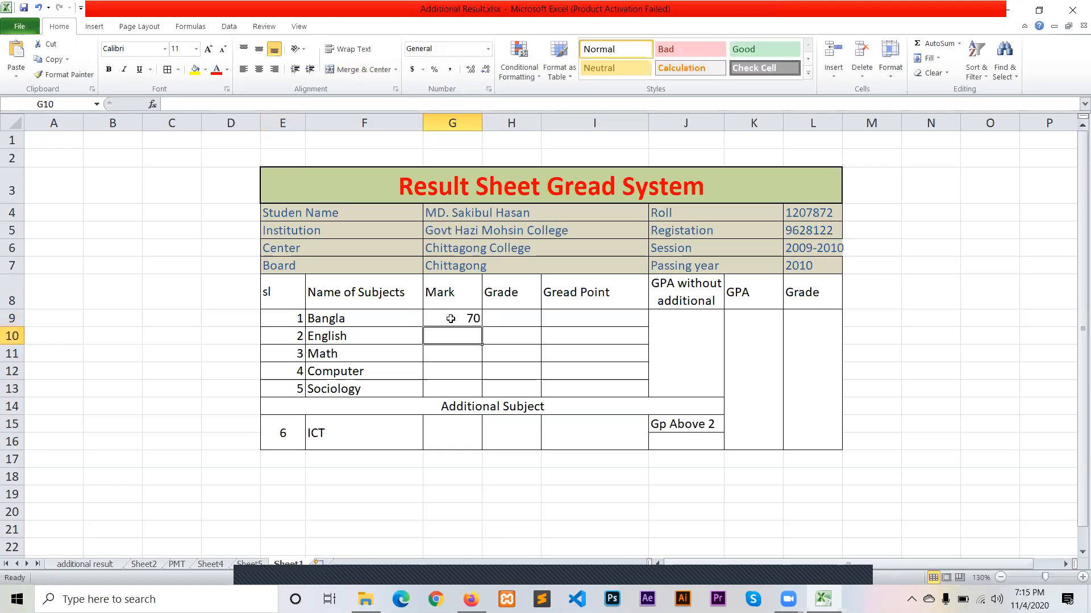
text(60)
key(Return)
text(55)
key(Return)
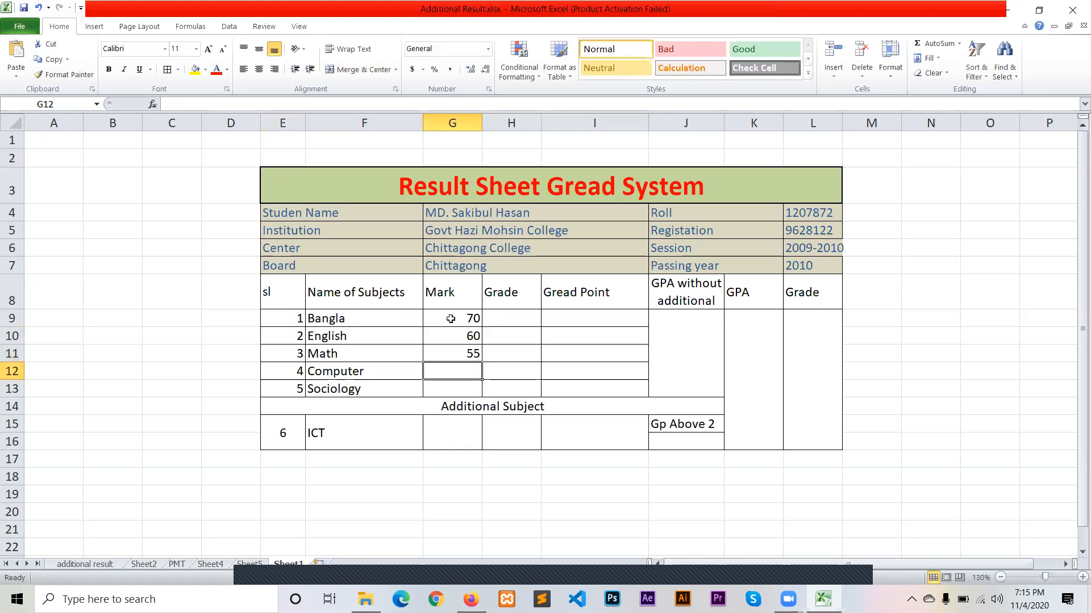
text(90)
key(Return)
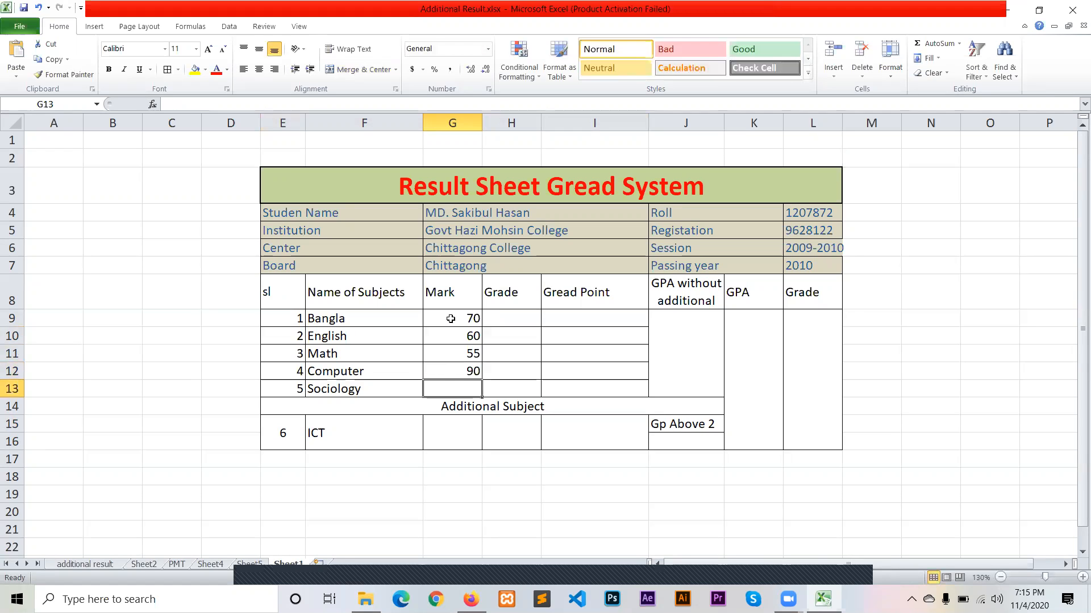
text(88)
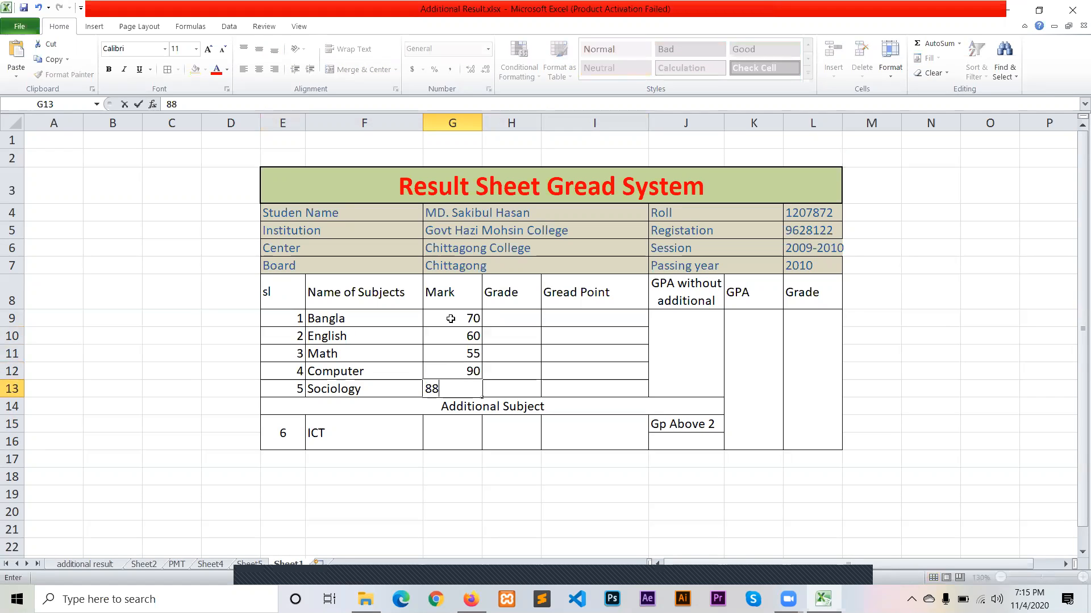
key(Return)
- Enter the mark 87 for the additional subject ICT in G15
click(464, 426)
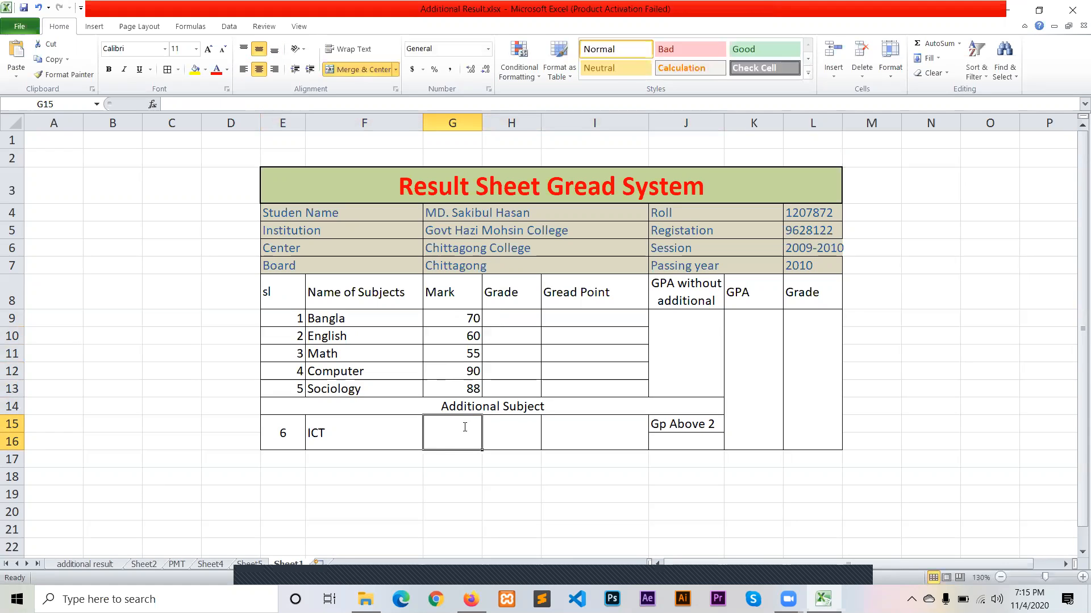
text(87)
key(ctrl+Return)
- Center the marks in G9:G13 and the empty Grade and Gread Point cells H9:I13 horizontally and vertically
drag(455, 314, 458, 394)
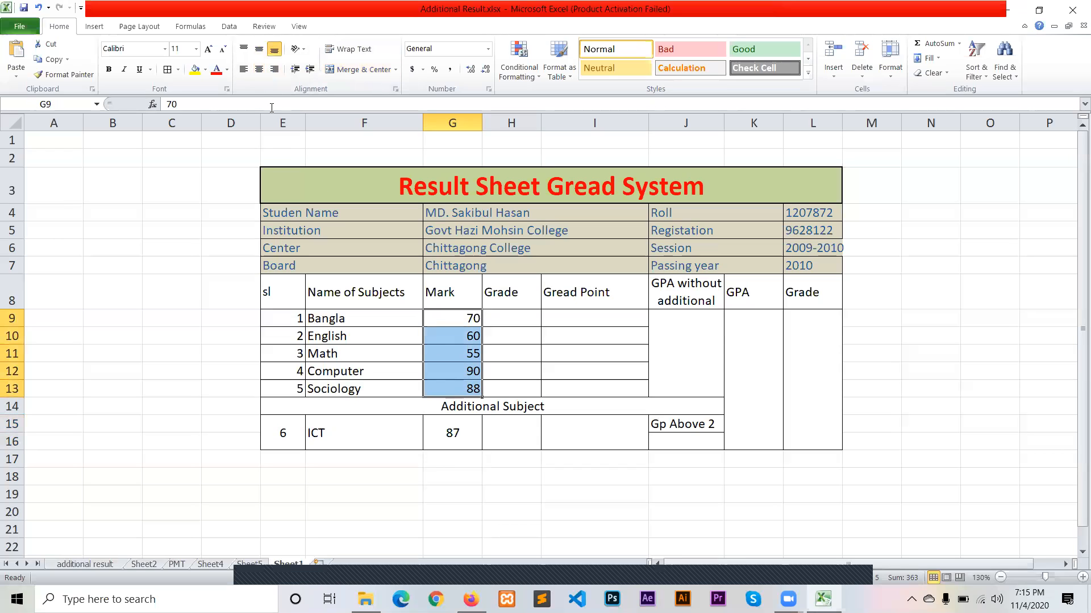
click(258, 68)
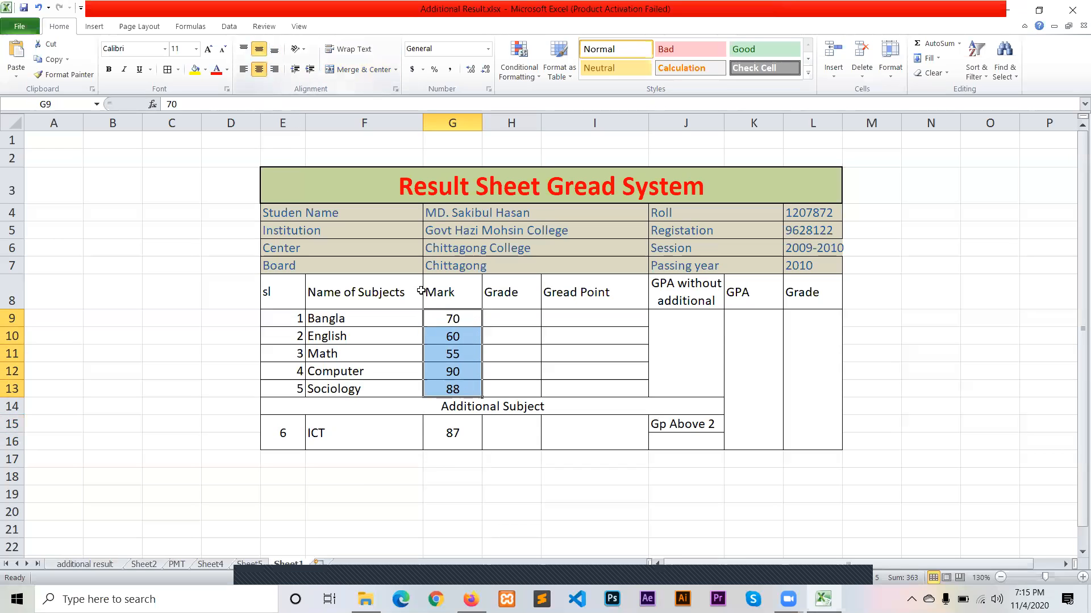
click(503, 322)
drag(503, 322, 624, 391)
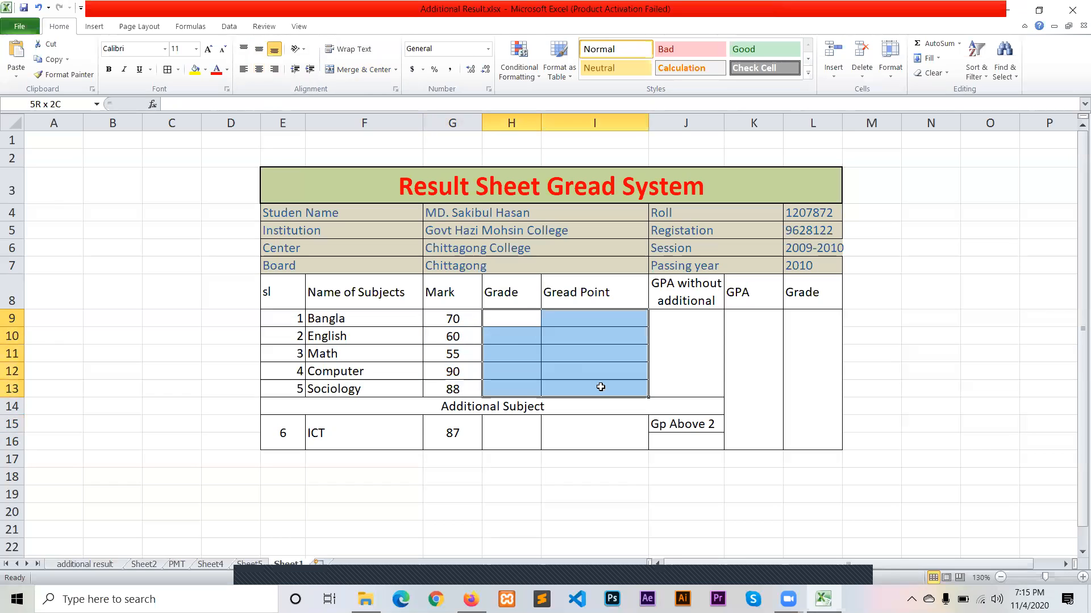
click(259, 50)
click(259, 69)
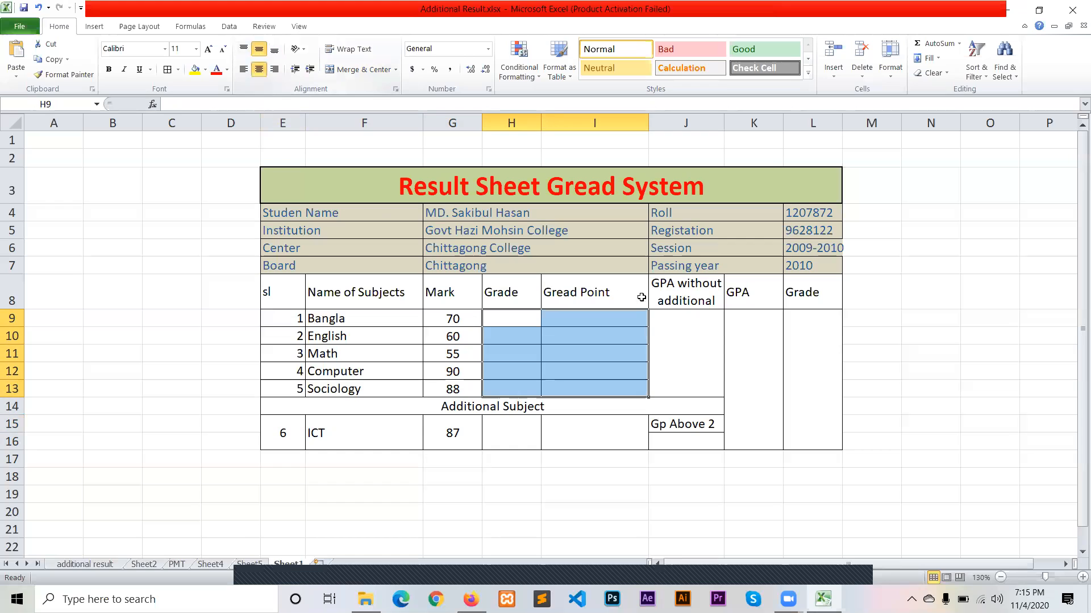
drag(660, 323, 789, 377)
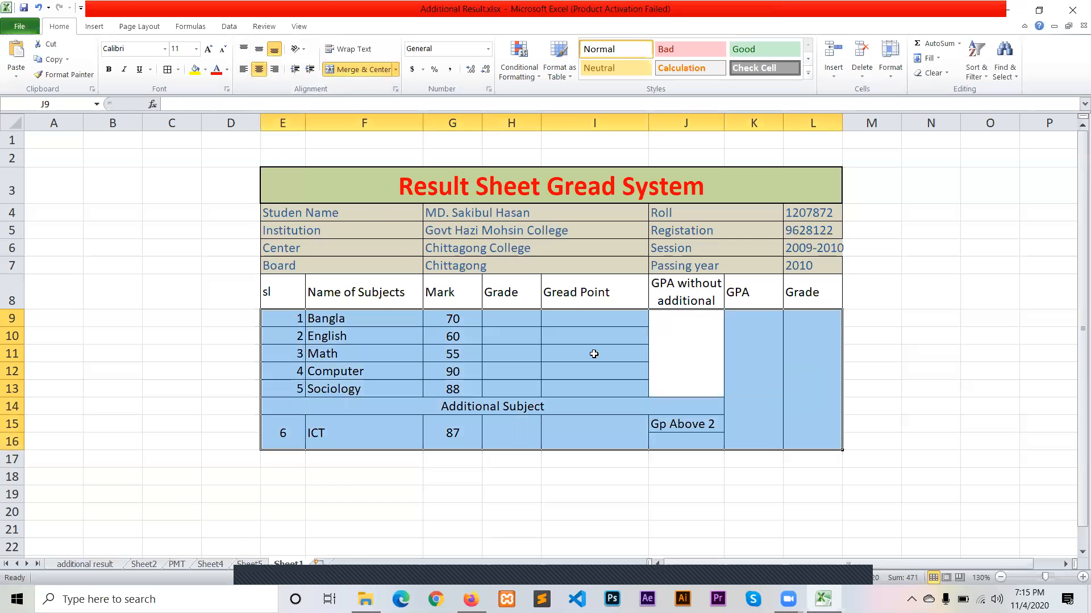
click(505, 318)
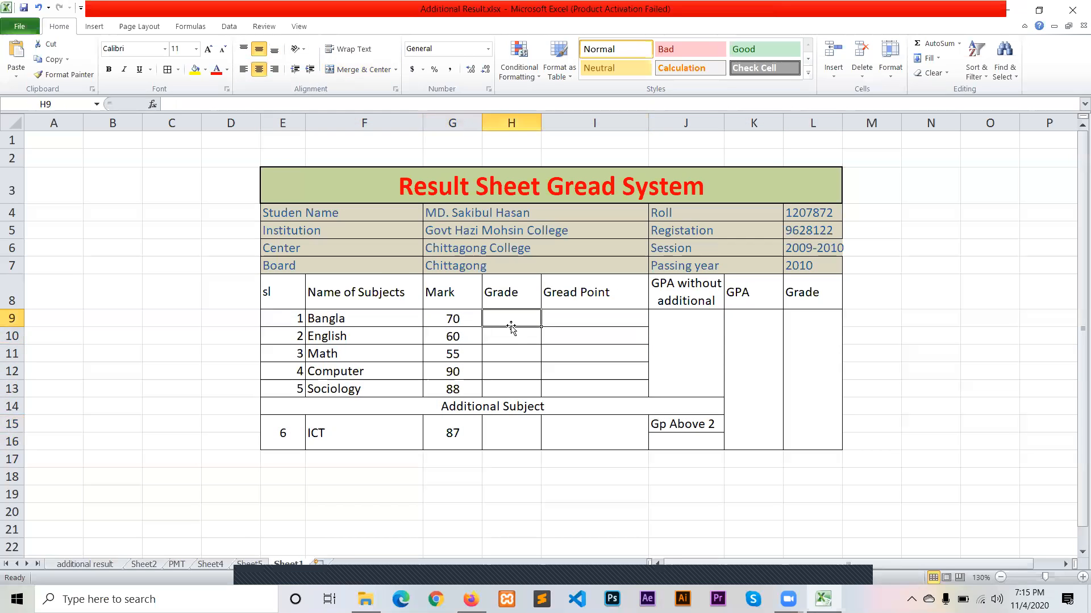
- Enlarge the formula bar to several lines in height and leave cell H9 without entering anything
click(351, 104)
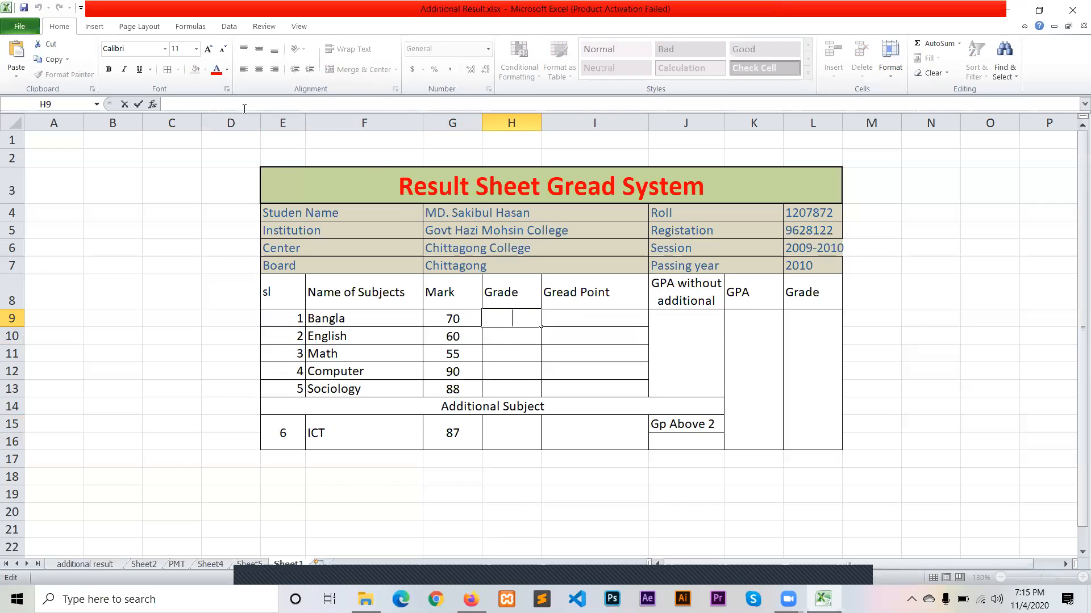
drag(244, 112, 244, 139)
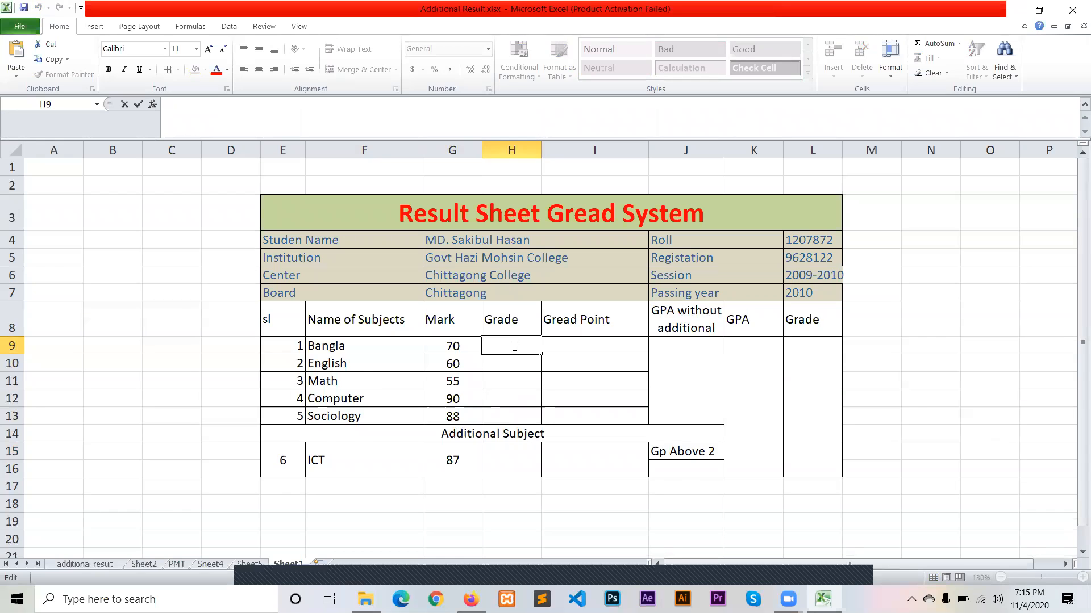
click(570, 348)
click(473, 349)
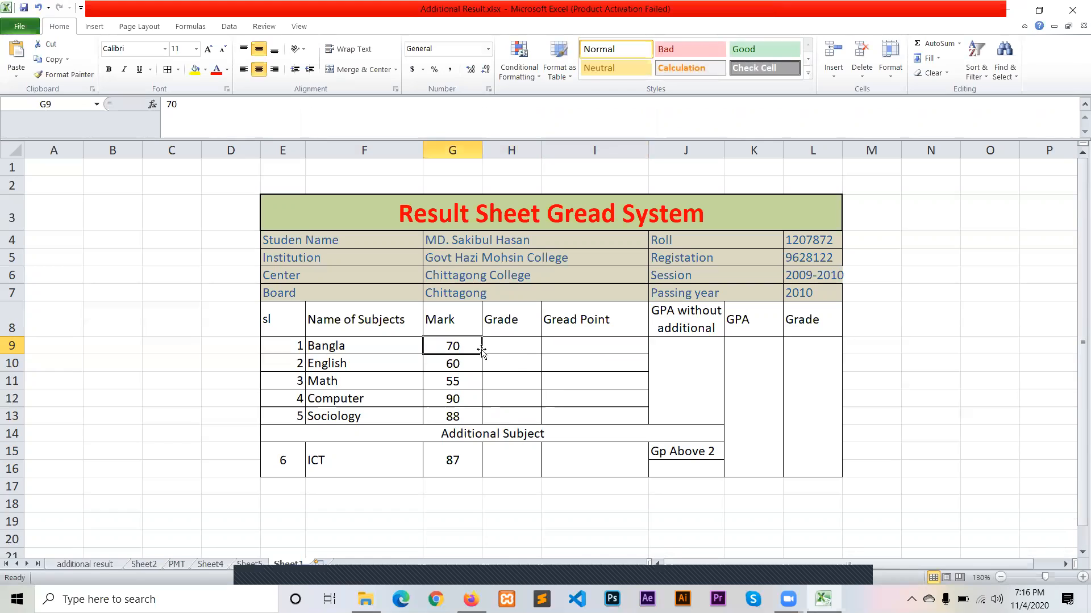
- Start an IF formula in H9, the Grade cell for Bangla, with the condition G9=>80
click(499, 346)
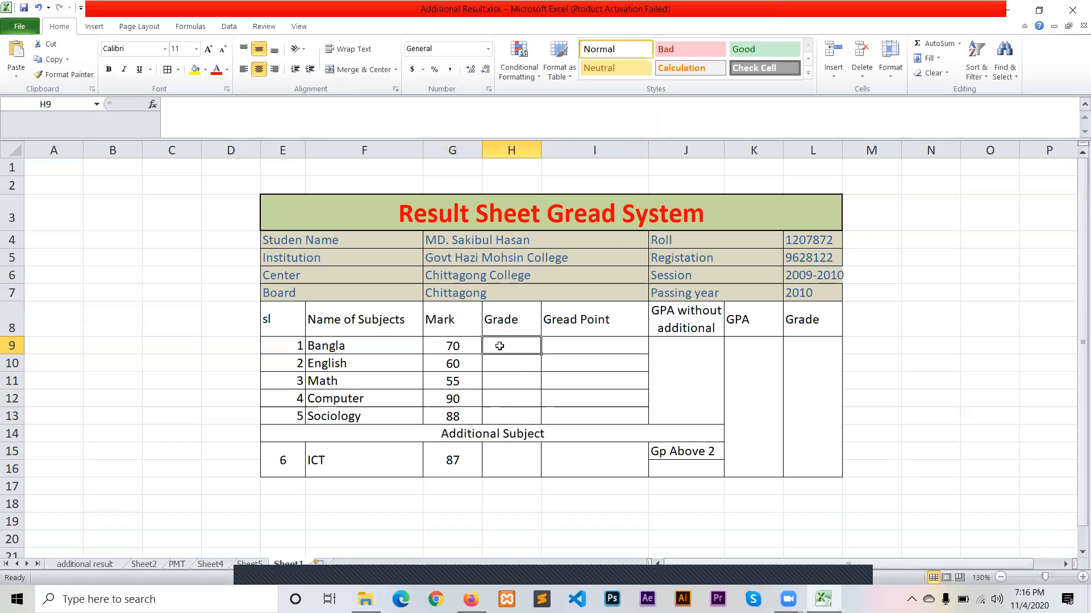
click(330, 116)
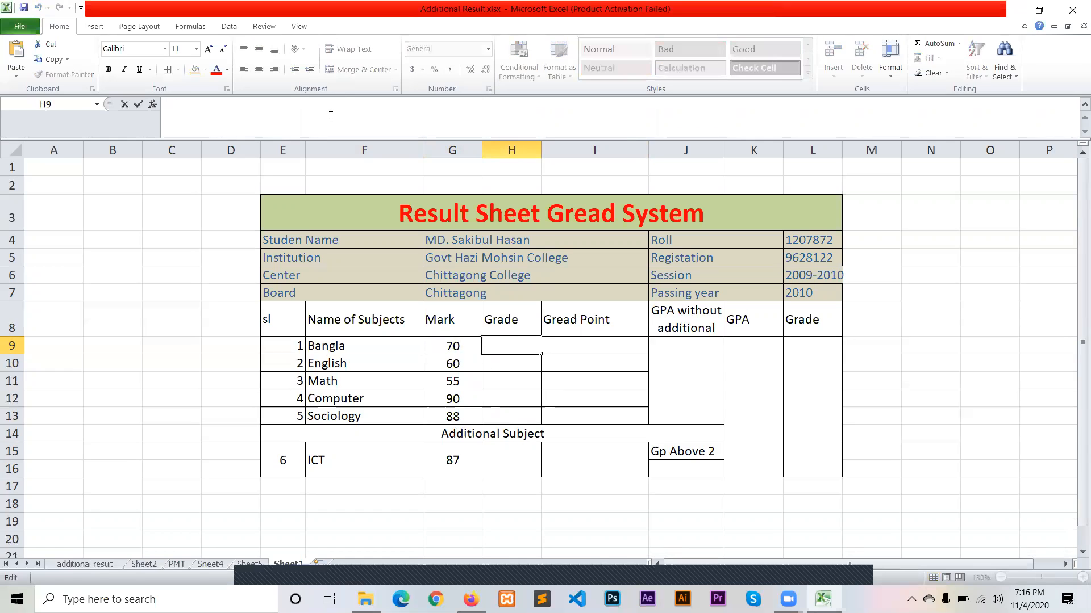
text(=)
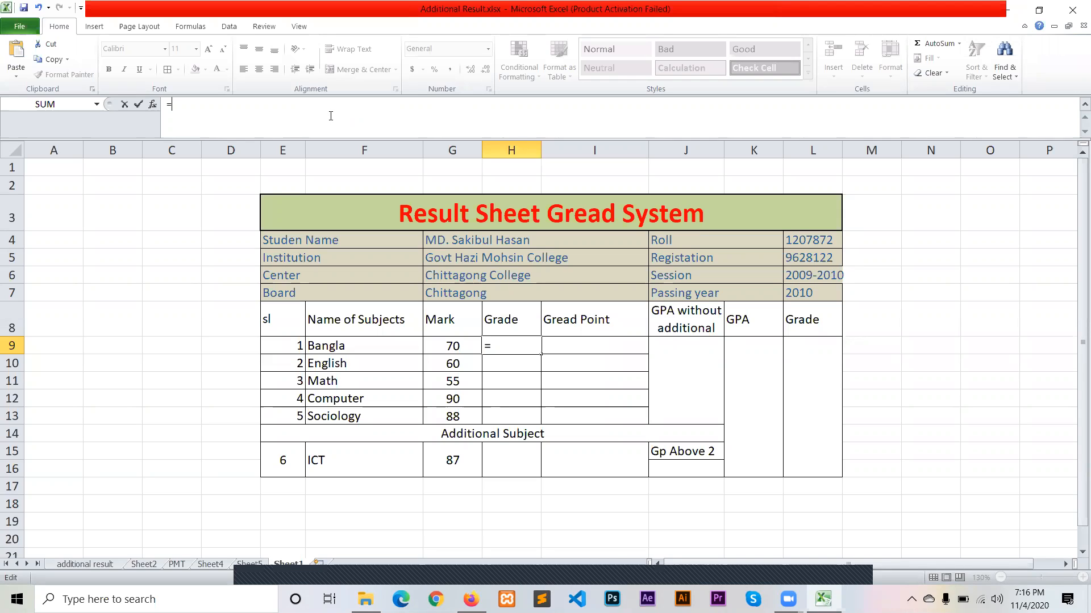
text(if)
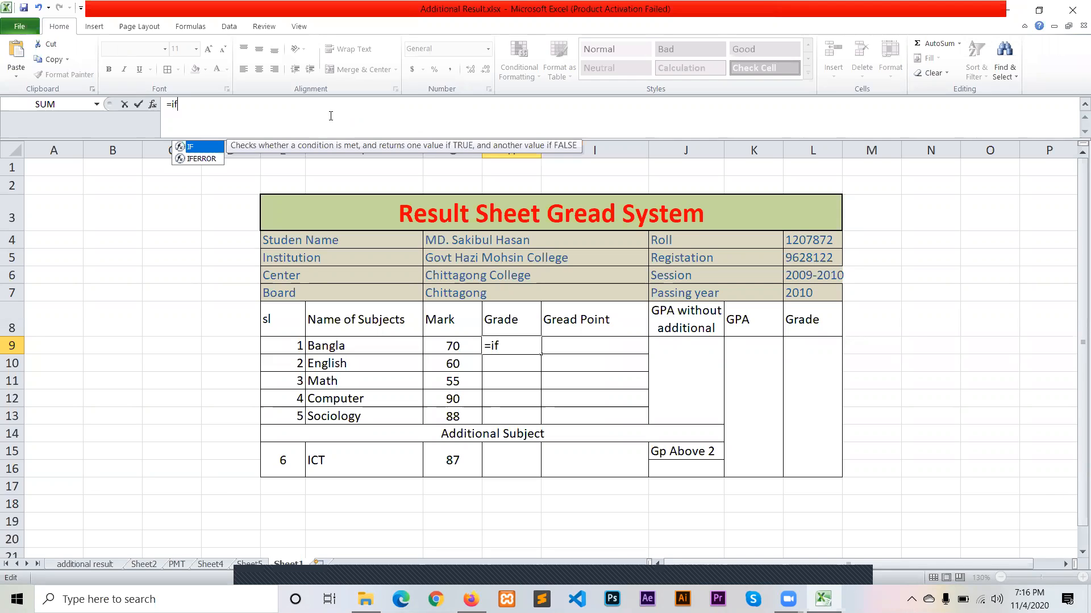
key(BackSpace)
key(BackSpace)
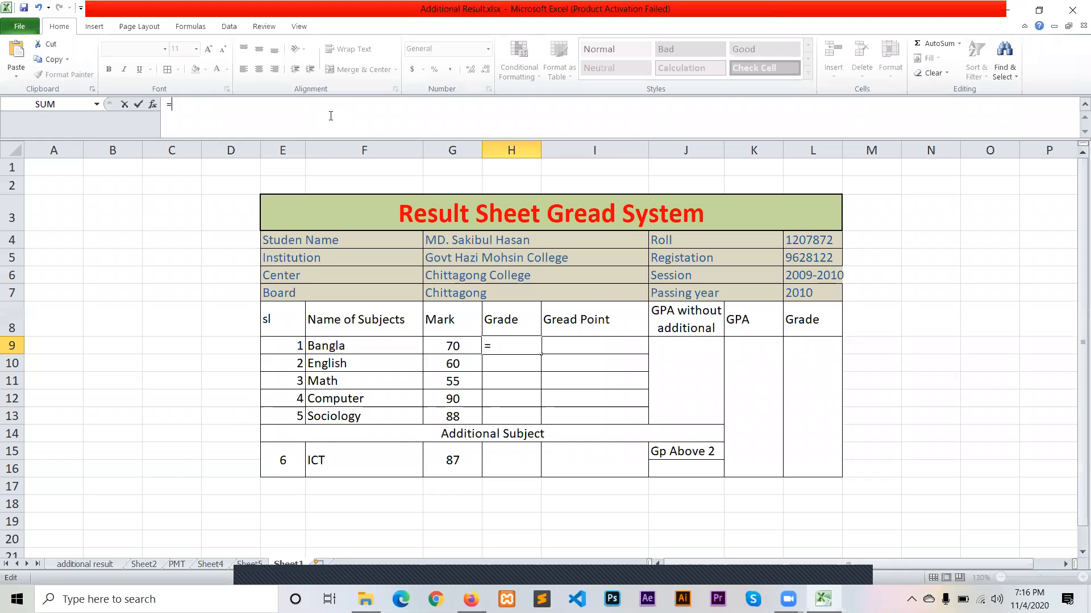
text(IF()
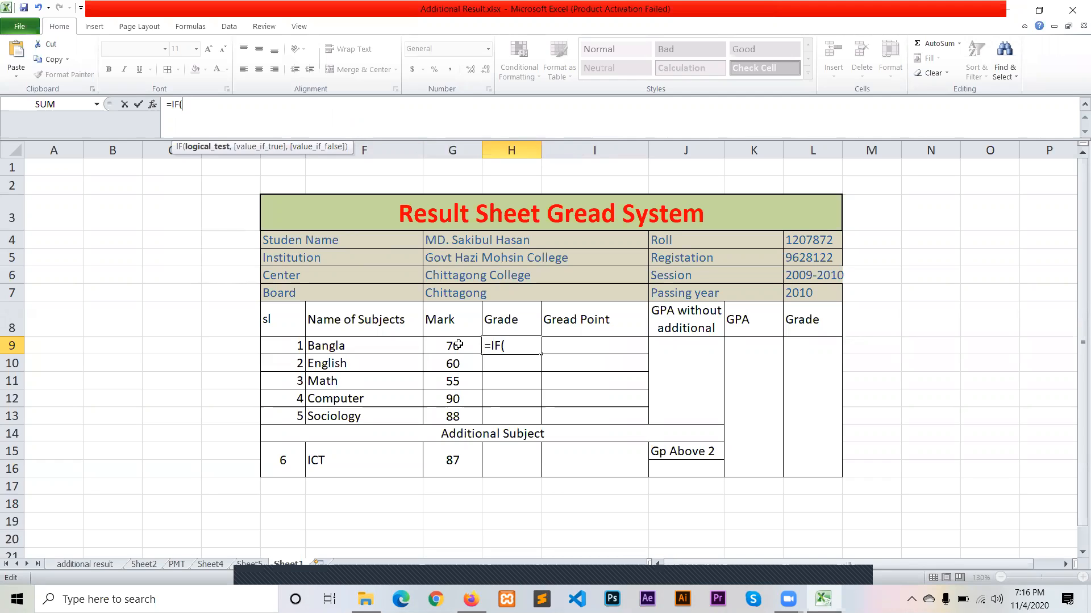
click(456, 344)
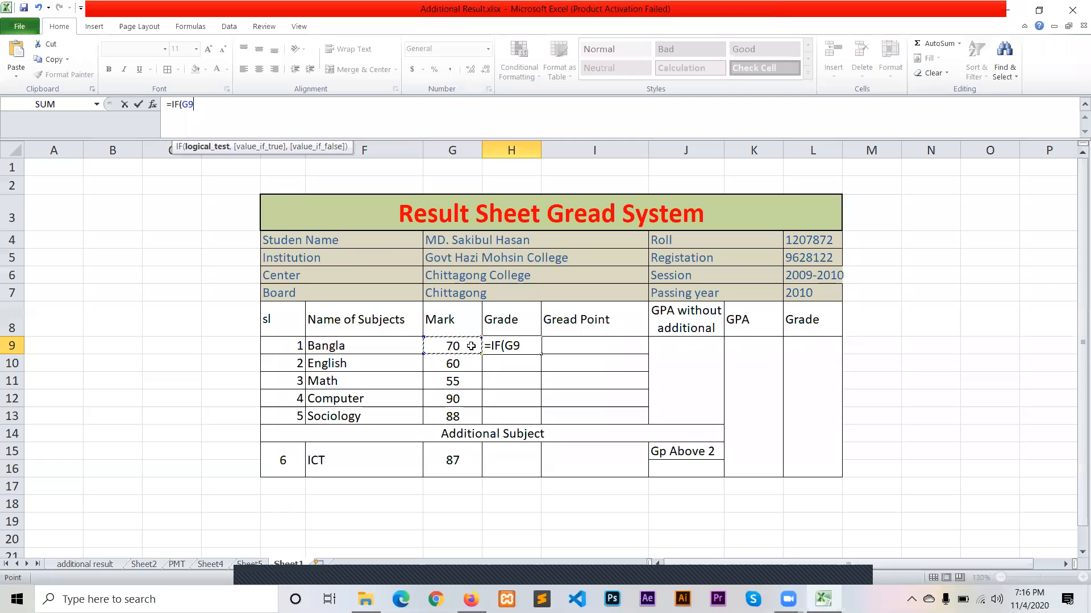
text(=>80)
text(,)
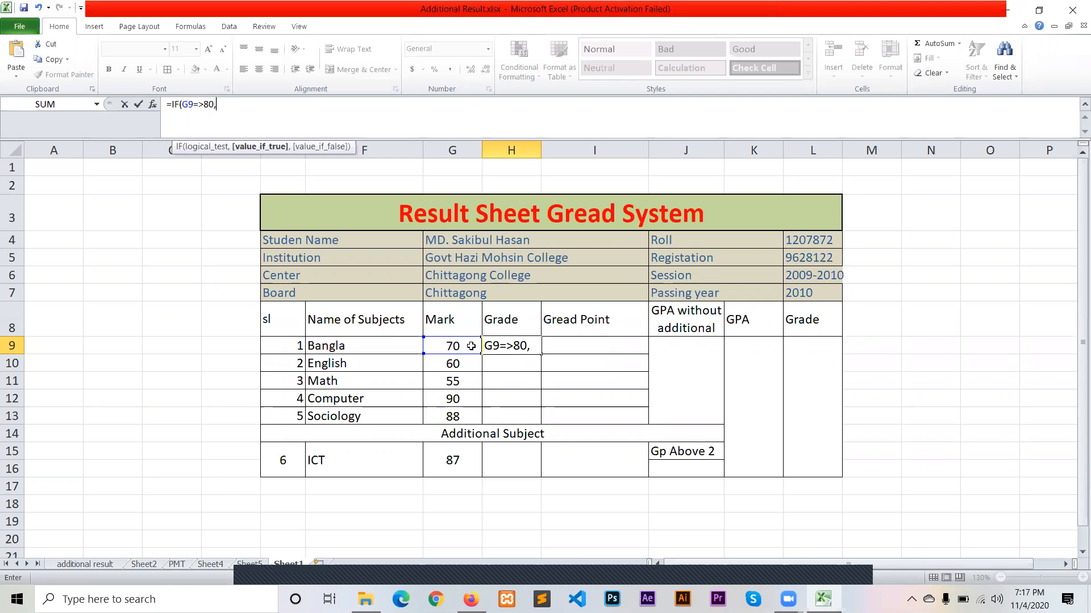
- Add "A+" as the value if true in the H9 formula, followed by a comma
text(")
key(BackSpace)
text("a)
key(BackSpace)
text(A+")
text(,)
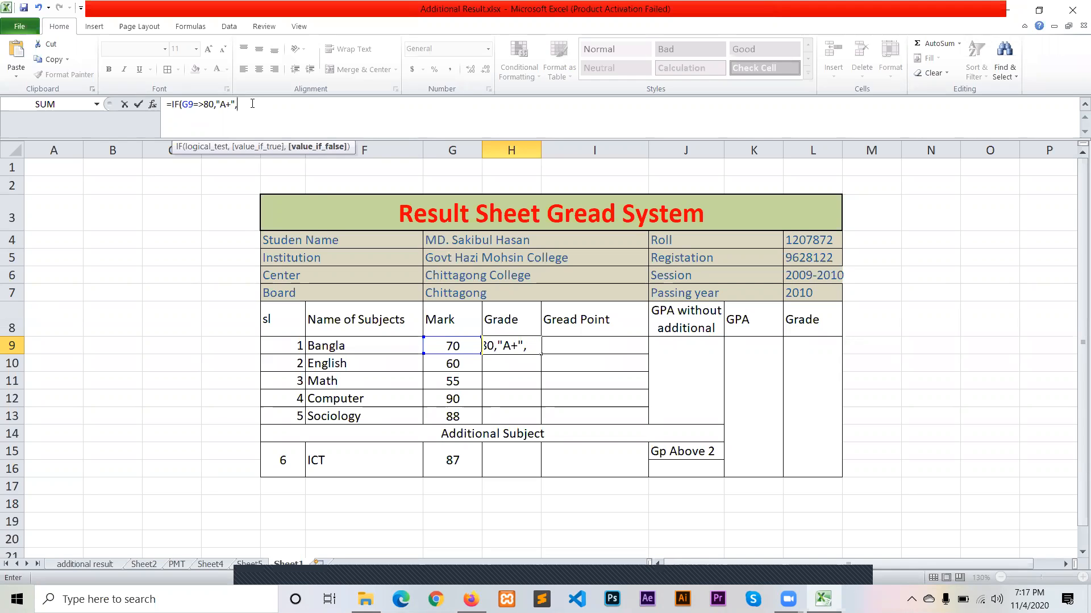
- Nest a second IF in the H9 formula with the condition G9=>70 and the result "A"
text(IF()
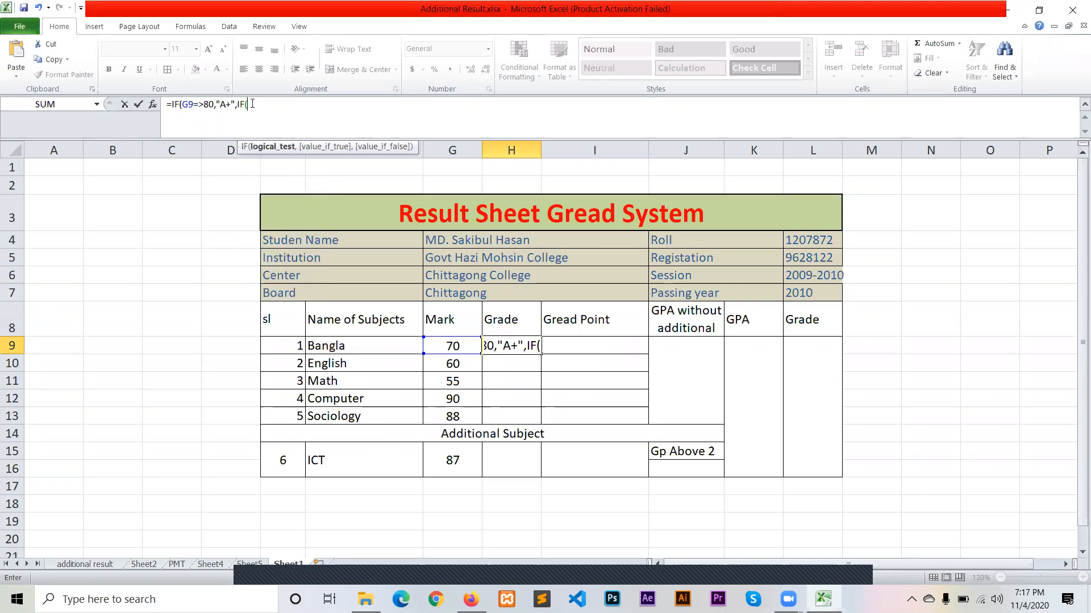
click(457, 346)
text(=>7)
text(0)
text(,)
text("A)
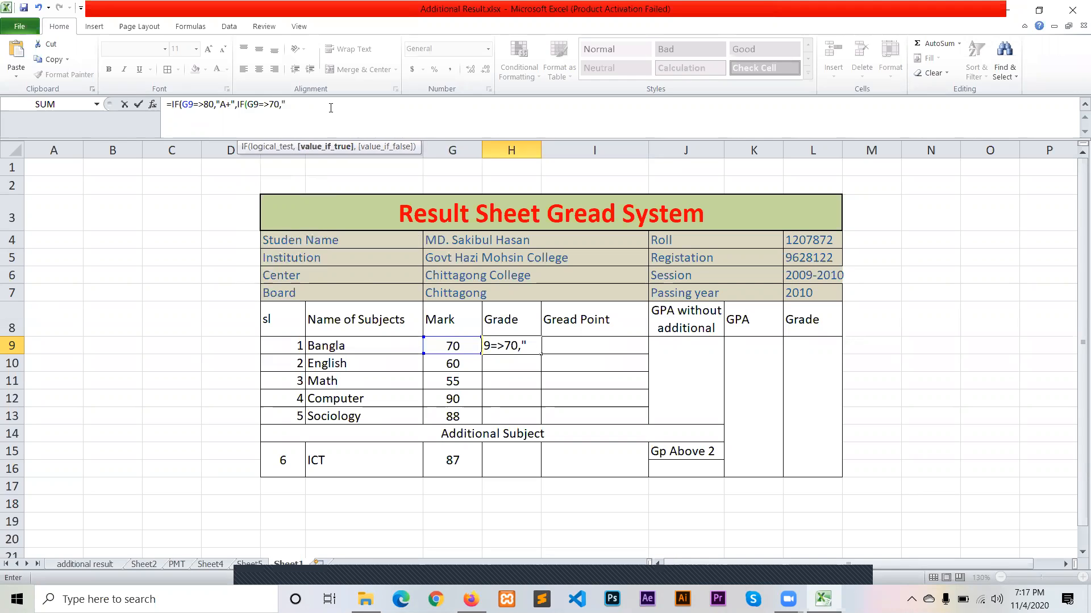
- Nest a third IF in the H9 formula with the condition G9=>60 and the result "A-"
text(",IF)
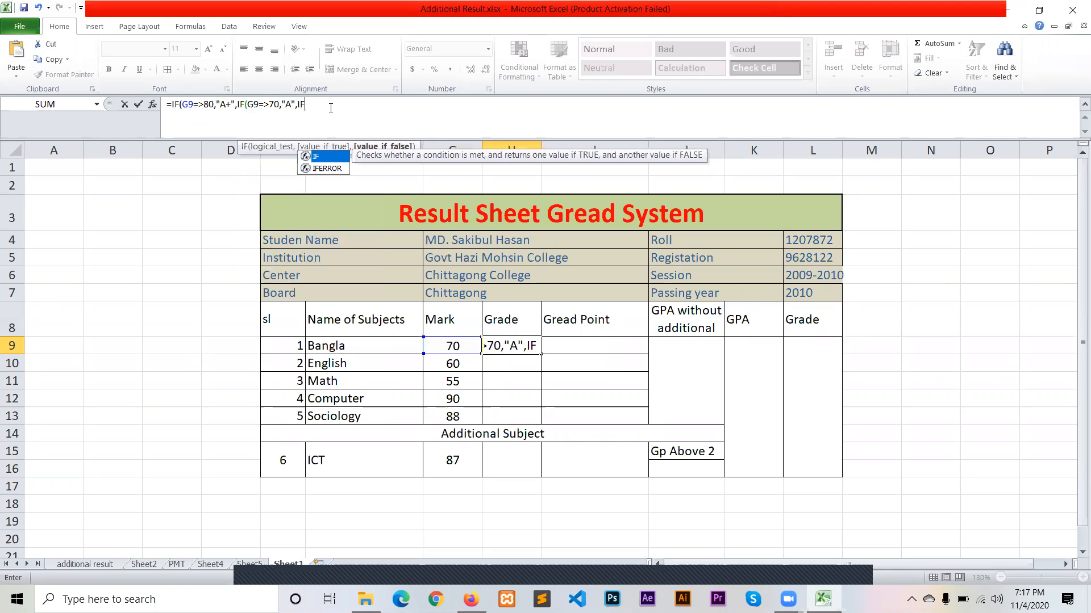
text(()
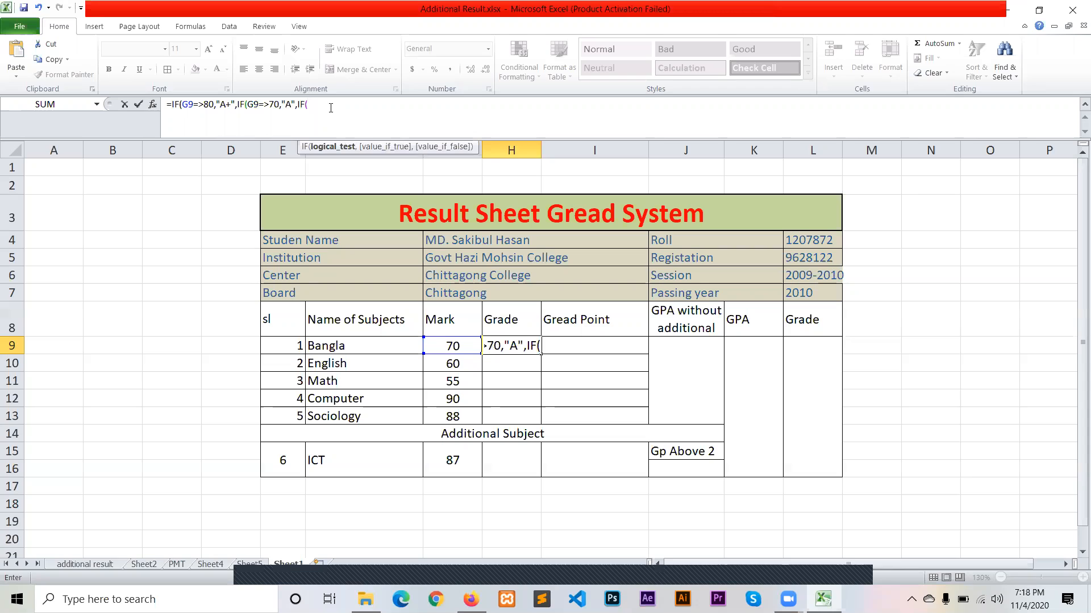
click(459, 346)
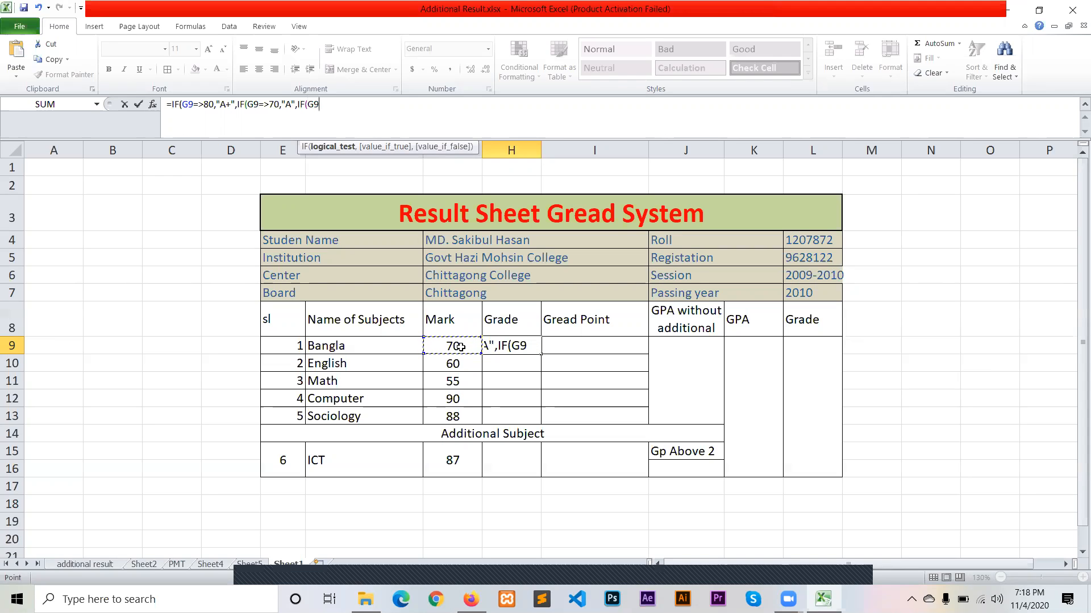
text(=>60)
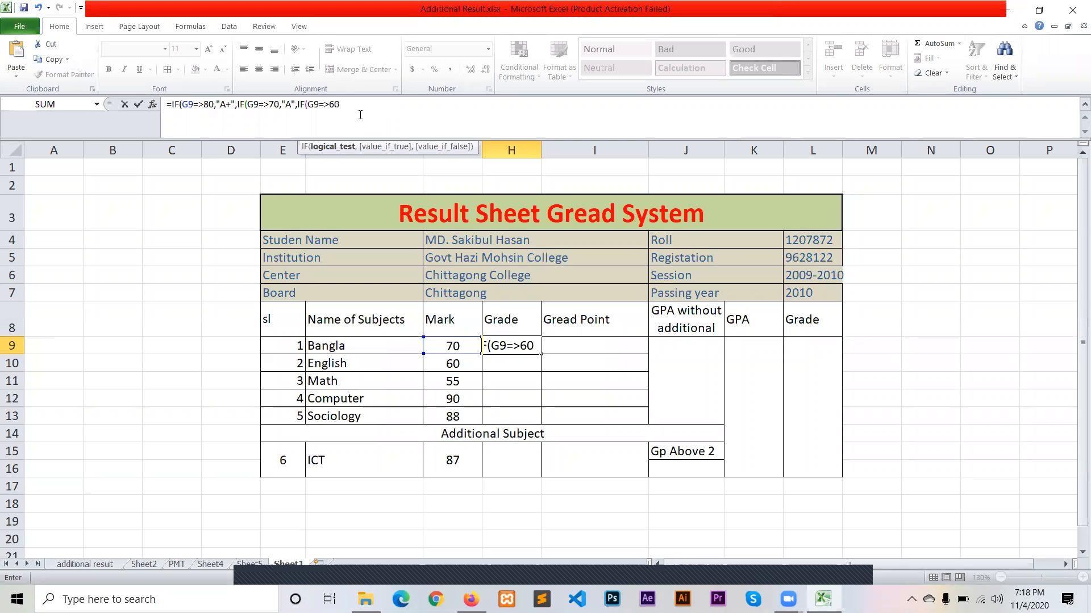
text(,)
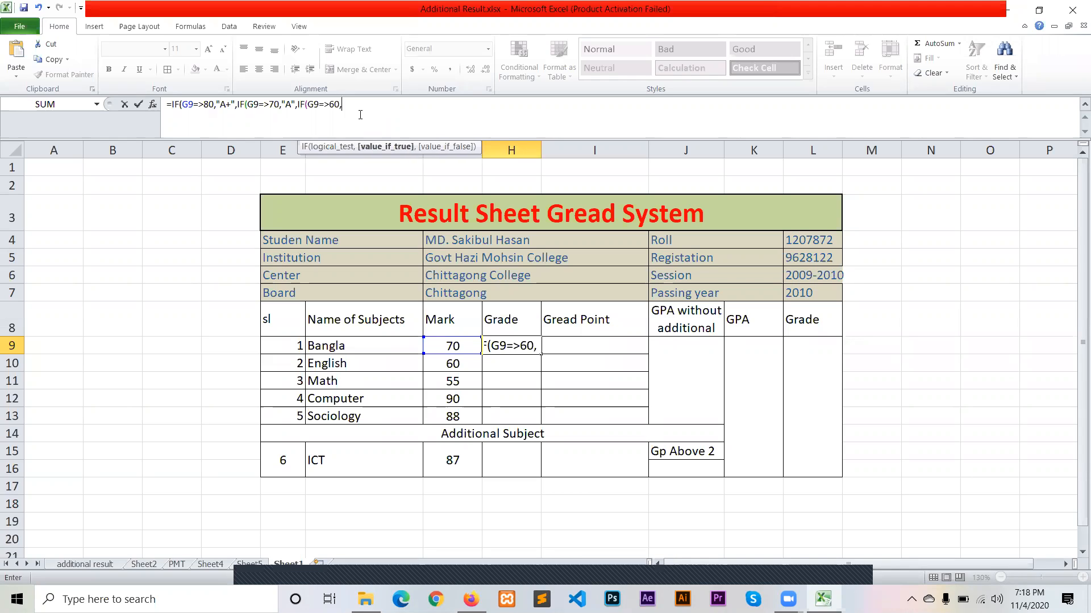
text("A-",)
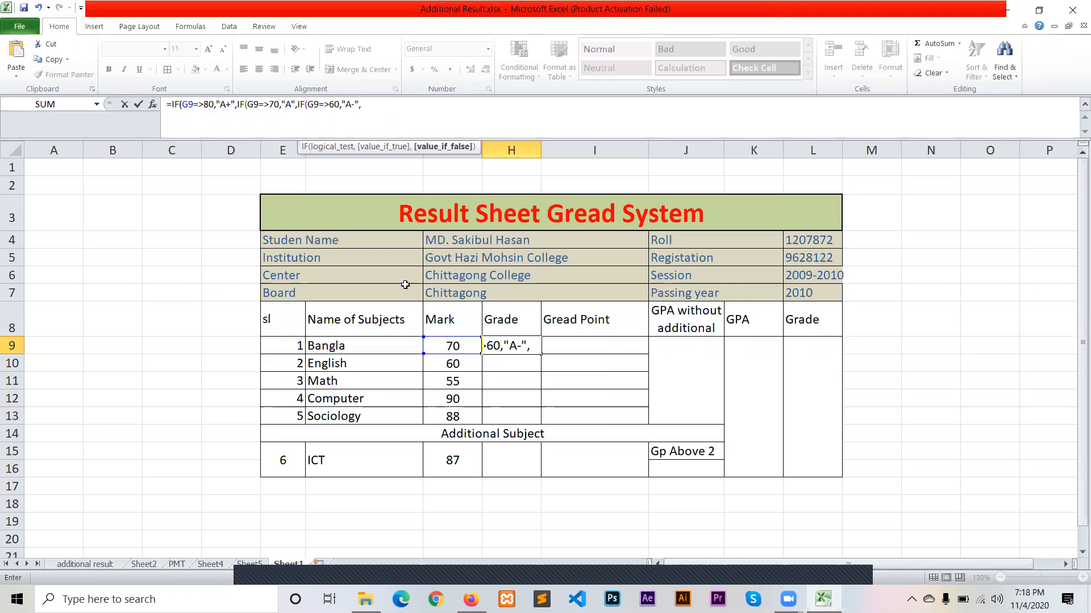
- Nest a fourth IF in the H9 formula with the condition G9=>50 and the result "B"
text(IF()
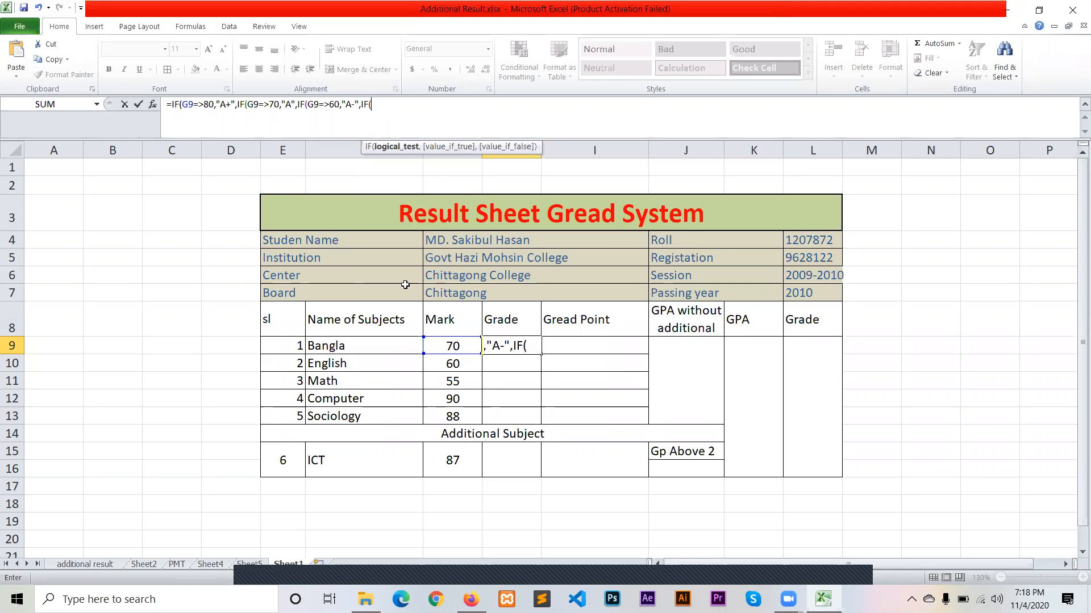
click(433, 347)
text(=>)
text(50,")
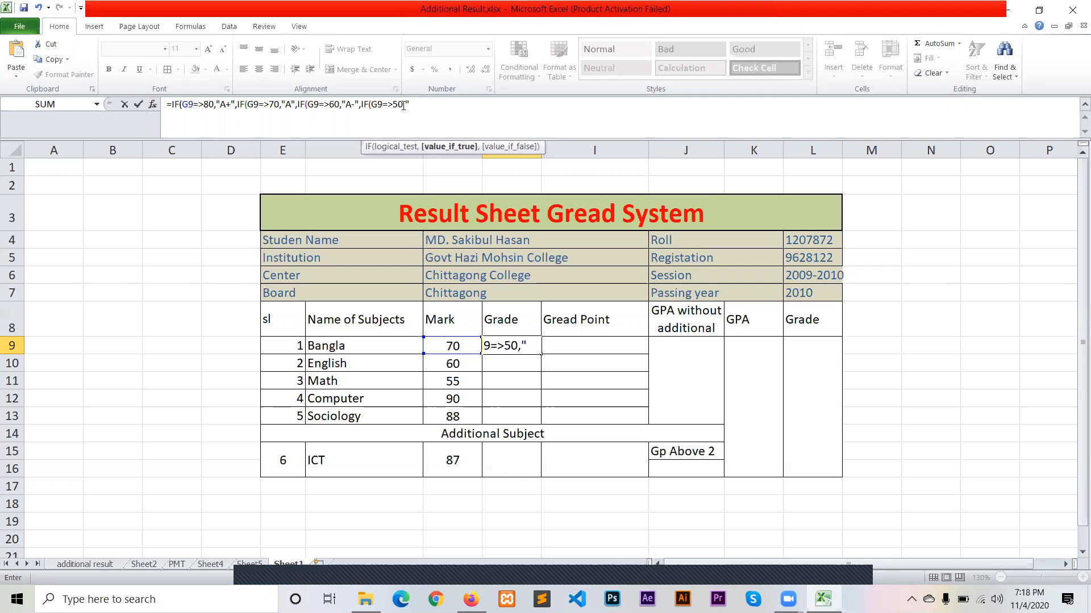
text(B")
text(,)
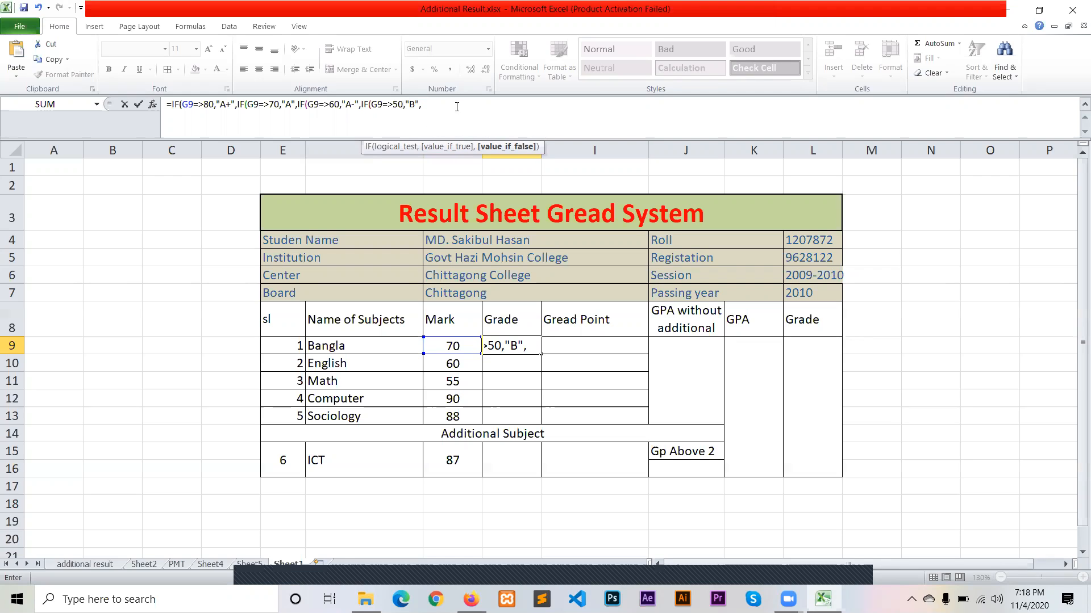
- Nest a fifth IF in the H9 formula with the condition G9=>50 and the result "C"
text(IF))
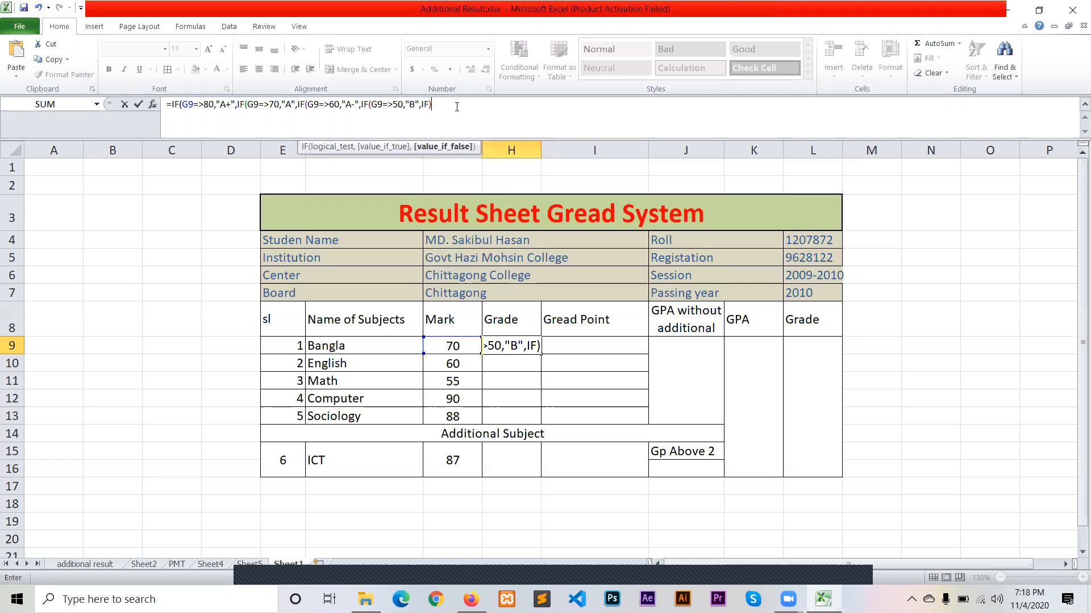
key(BackSpace)
text(()
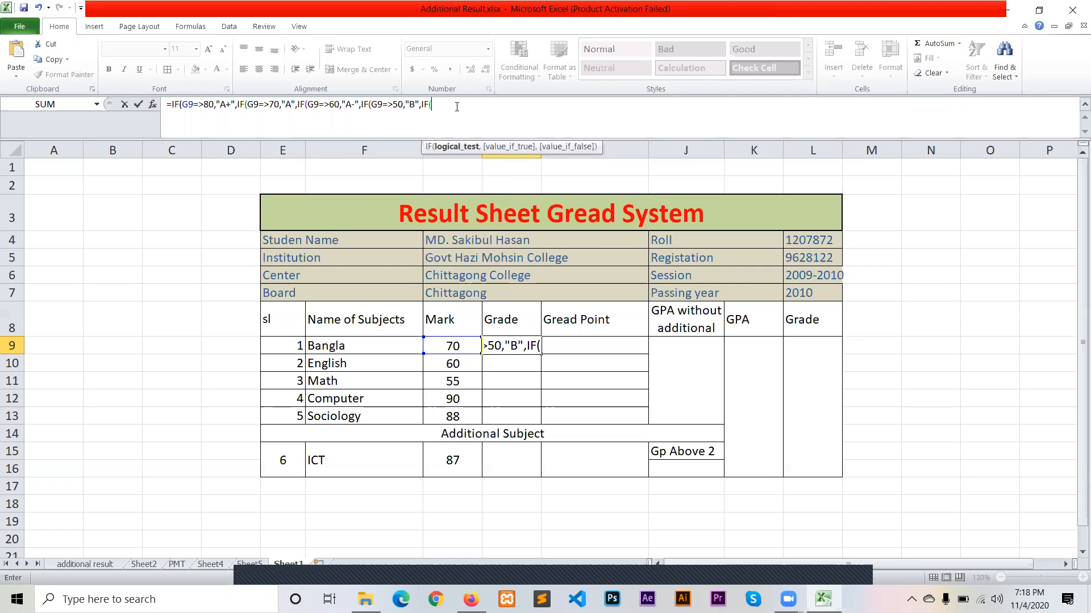
click(443, 346)
text(=>50,"C)
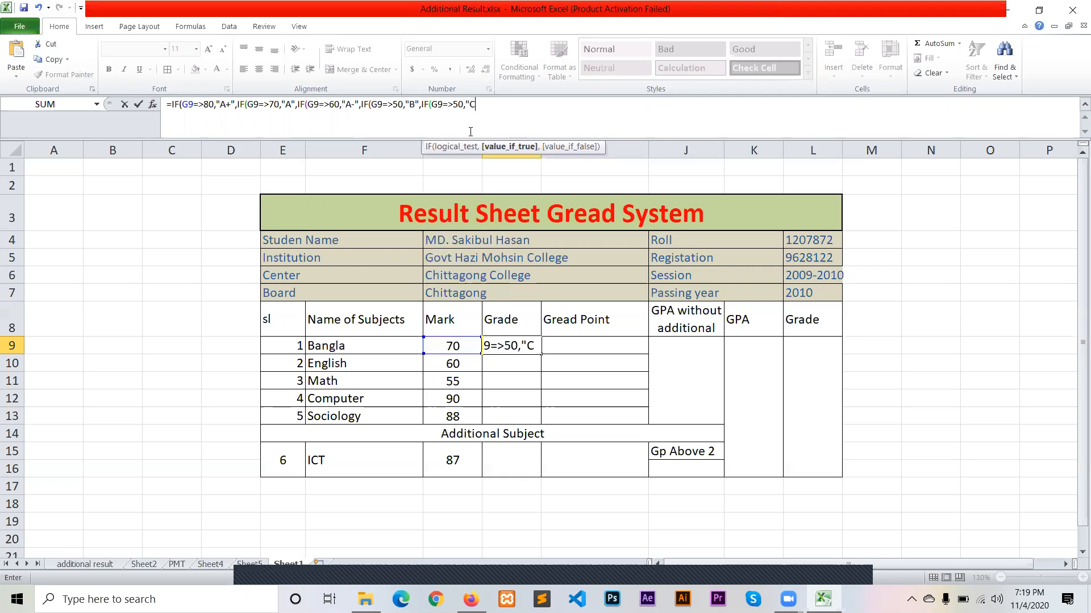
text(",)
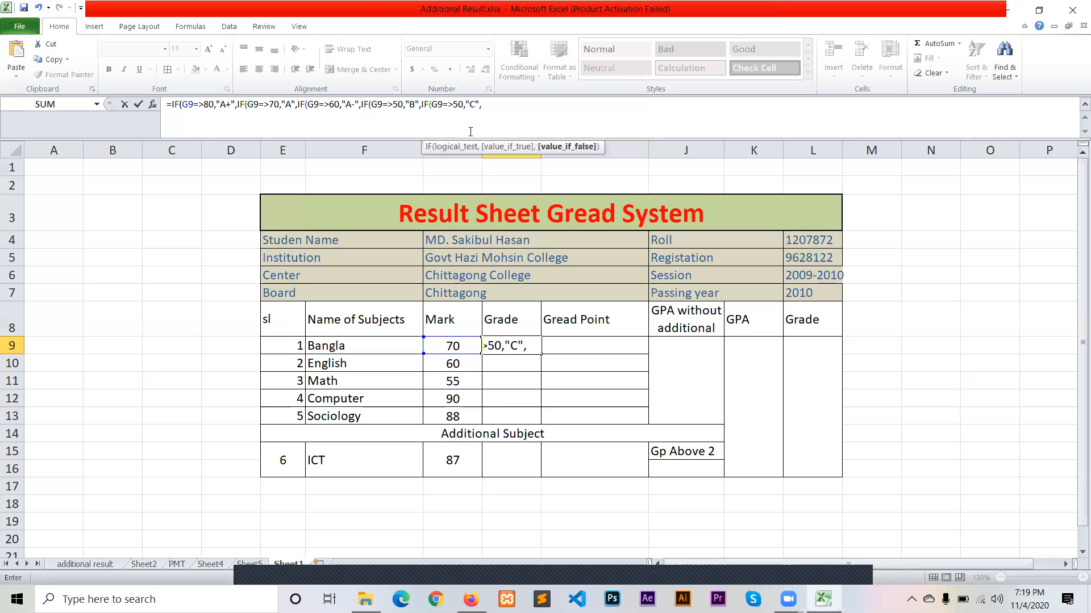
- Open a sixth nested IF in the H9 formula, starting its condition with G9=>
text(IF()
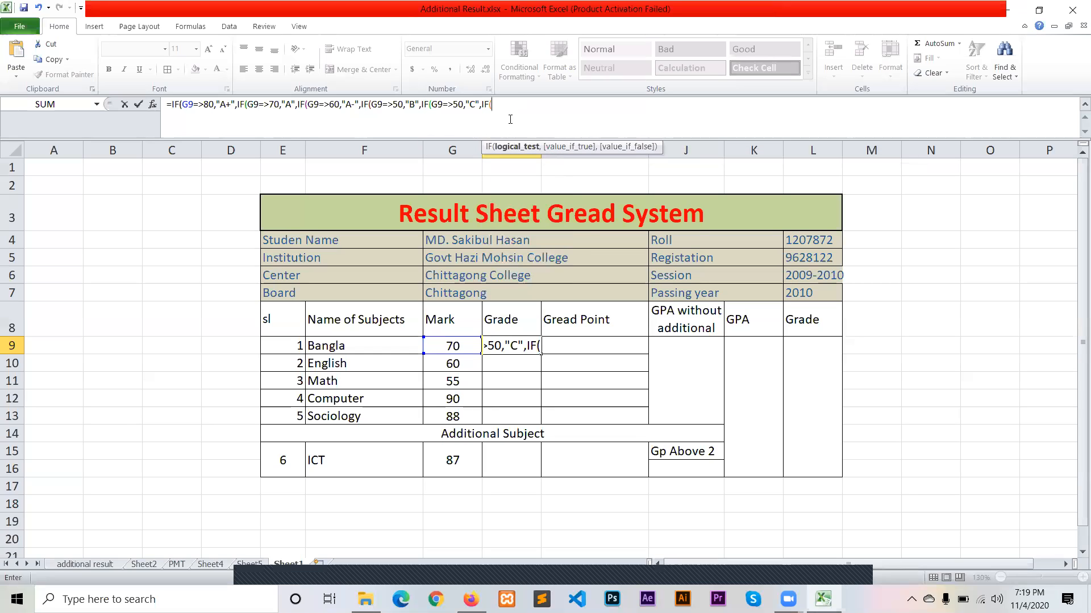
click(455, 346)
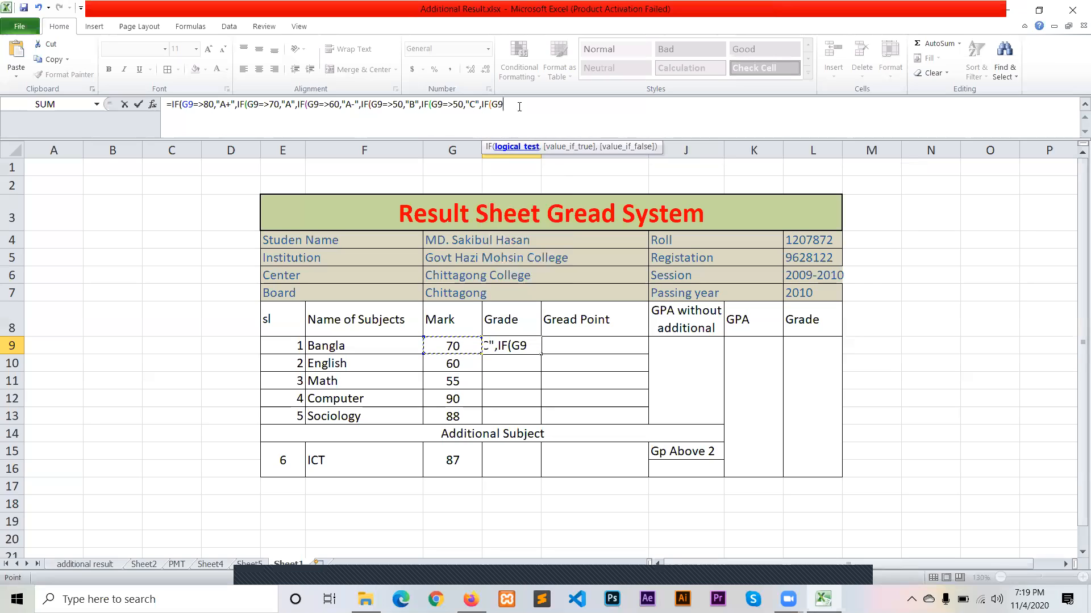
text(=>)
- Set the threshold of the "C" condition in the H9 formula to 40
click(459, 104)
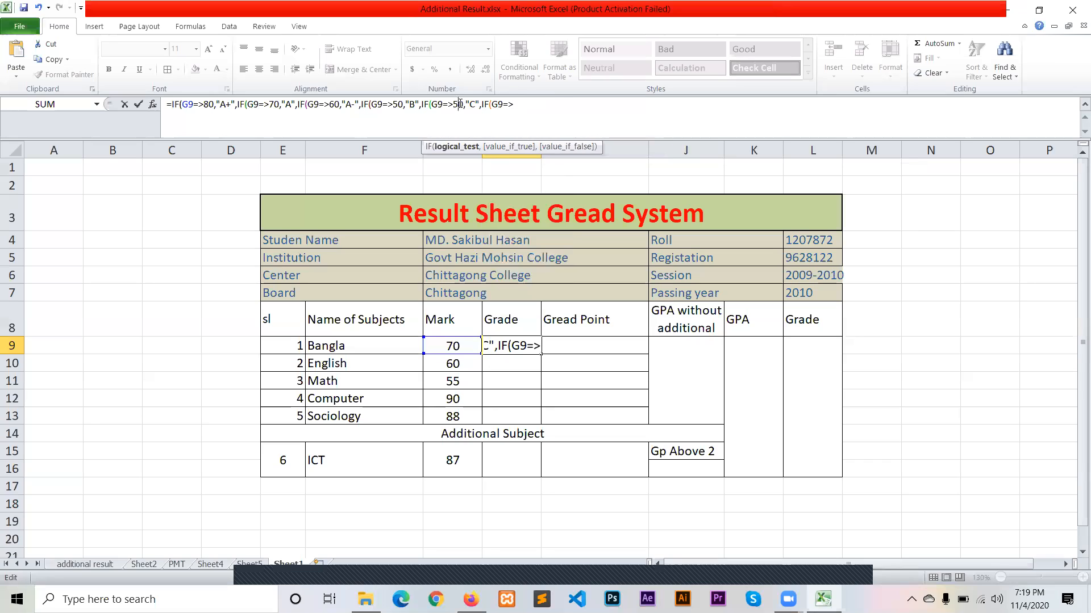
key(BackSpace)
text(4)
- Complete the sixth IF condition in the H9 formula with 33 and the result "D"
click(523, 104)
text(33)
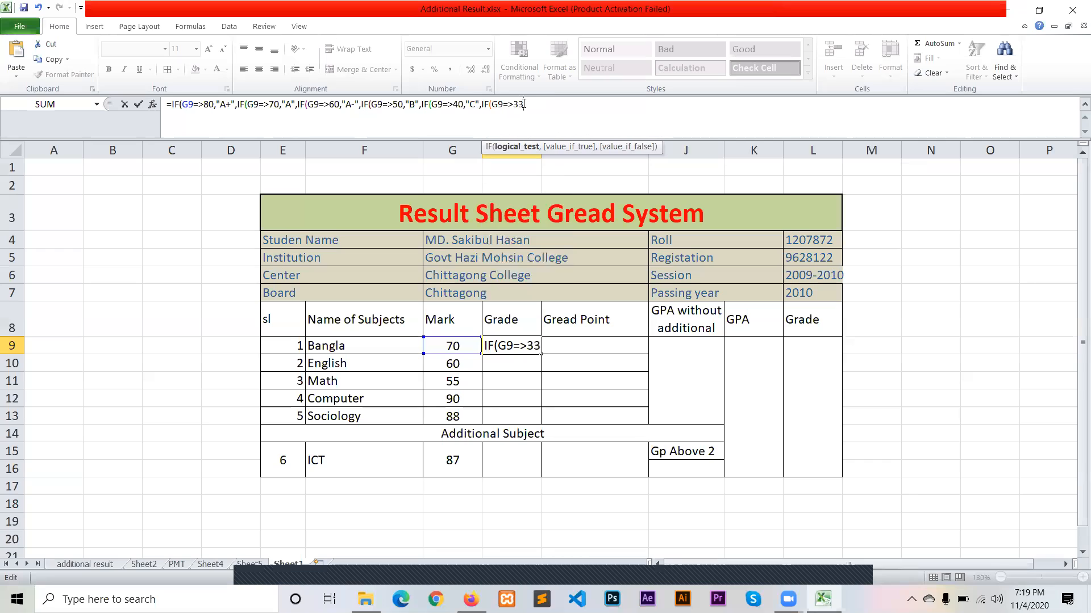
text(,)
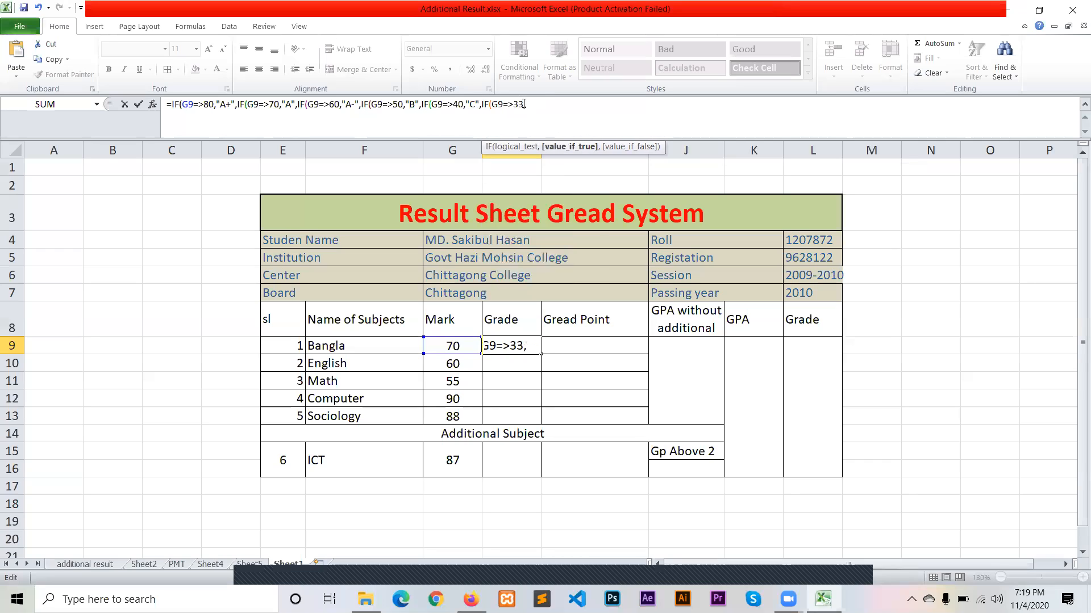
text(D)
key(BackSpace)
text("D",)
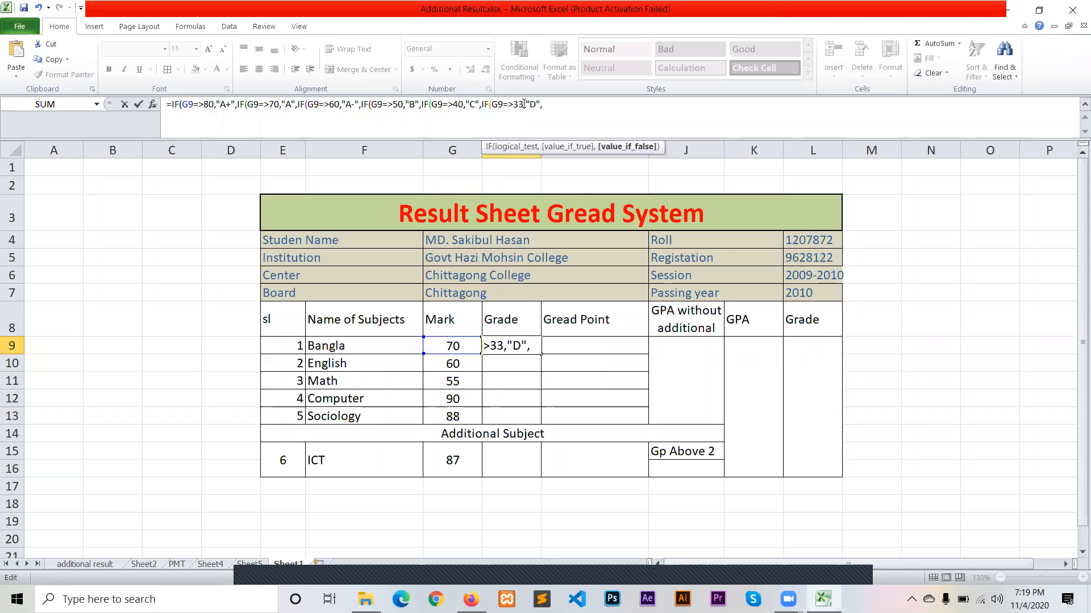
- Nest a seventh IF in the H9 formula with the condition G9<33 and the result "F"
text(IF()
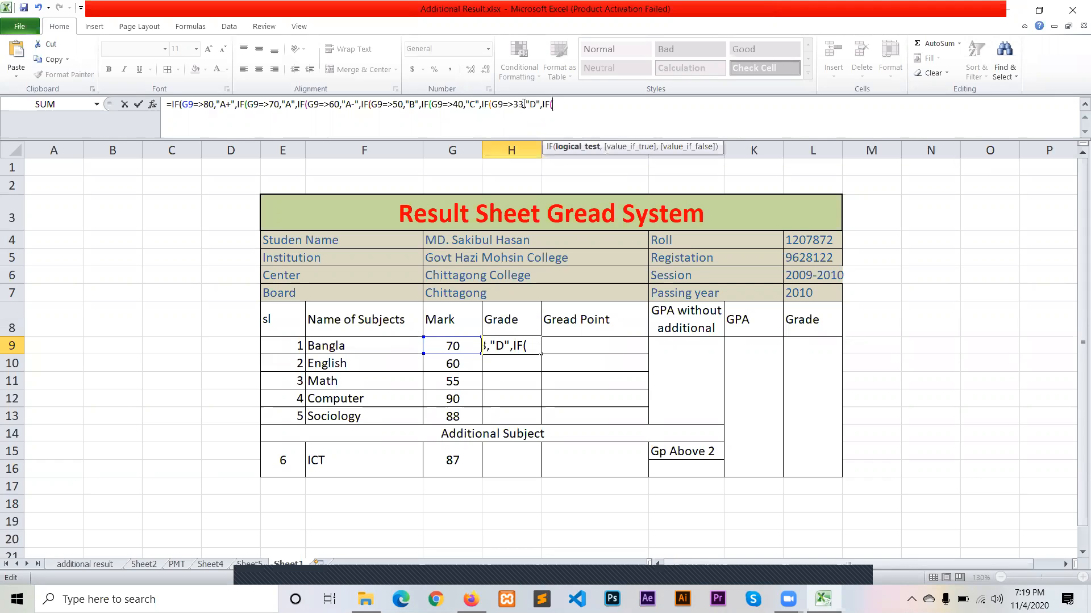
click(453, 347)
text(=>)
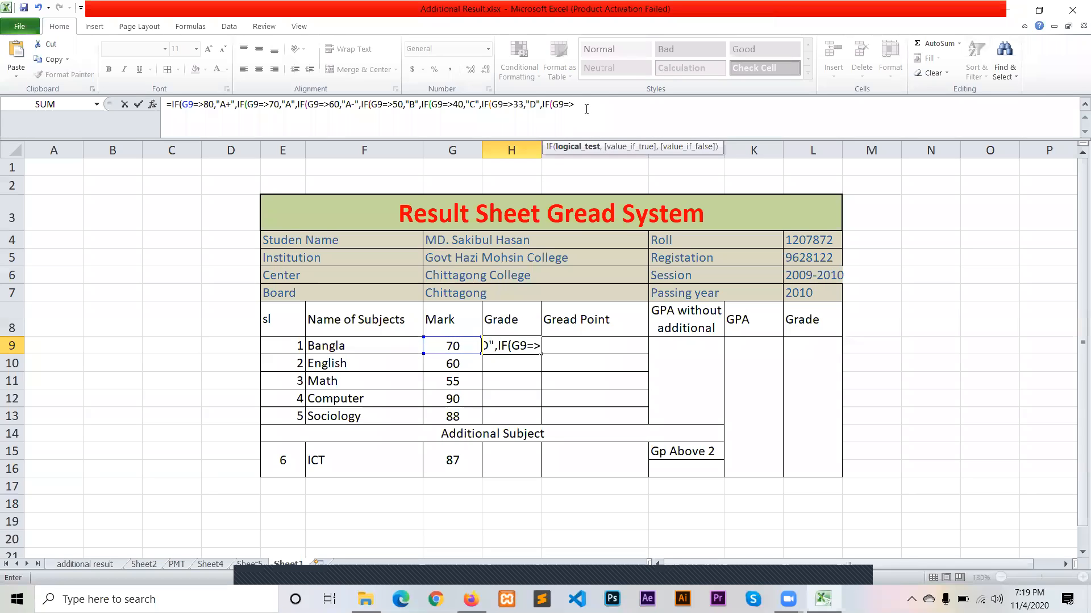
key(BackSpace)
key(BackSpace)
text(<33)
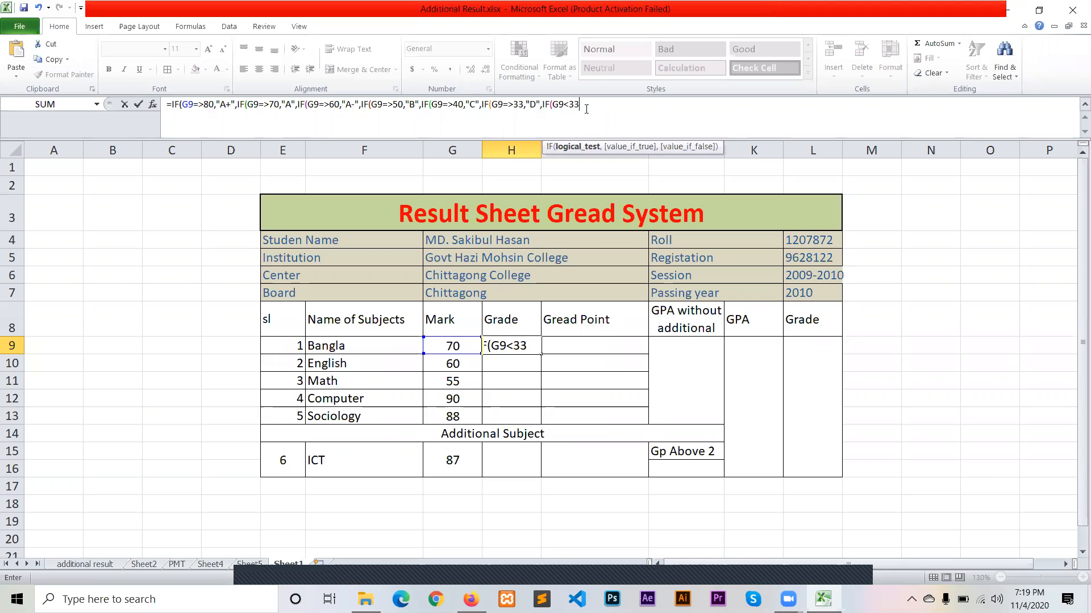
text(,)
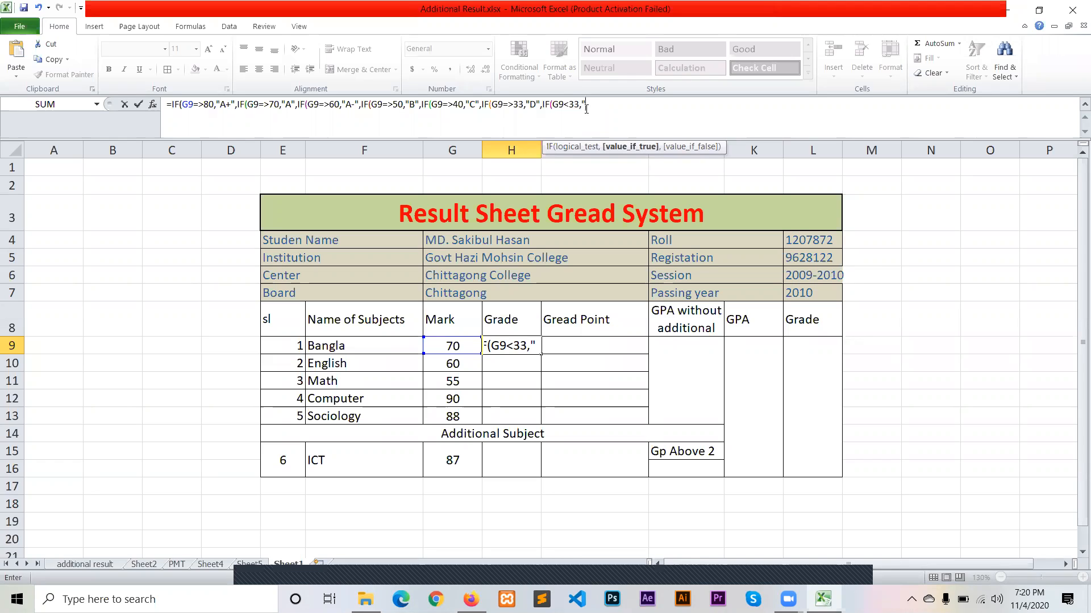
text("f)
key(BackSpace)
text(F")
- Close the nested IF formula in H9 with seven closing parentheses and accept the proposed correction of the comparison operators
click(613, 104)
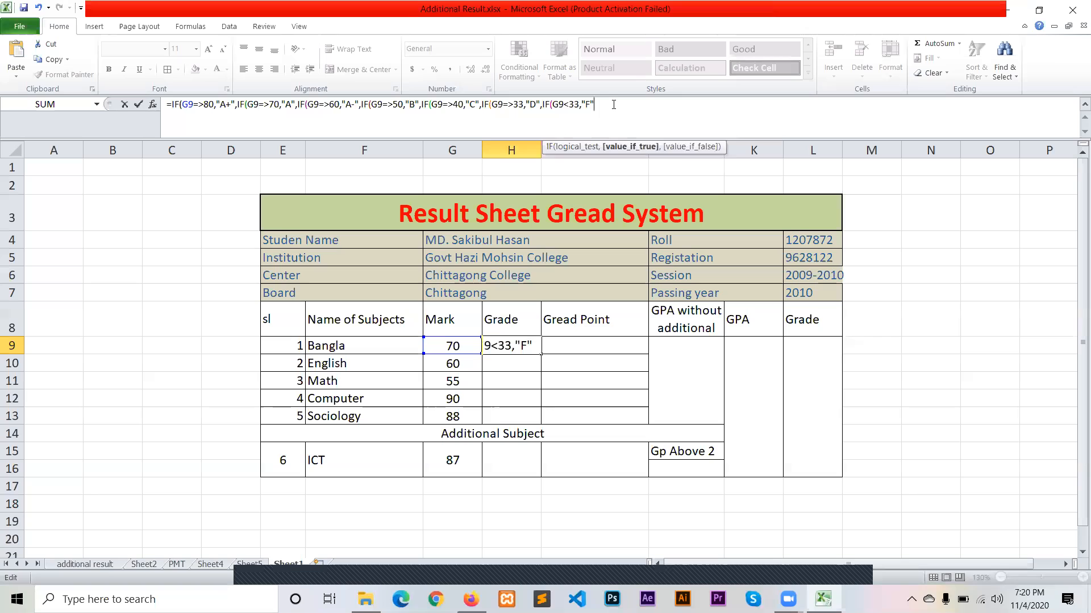
text())
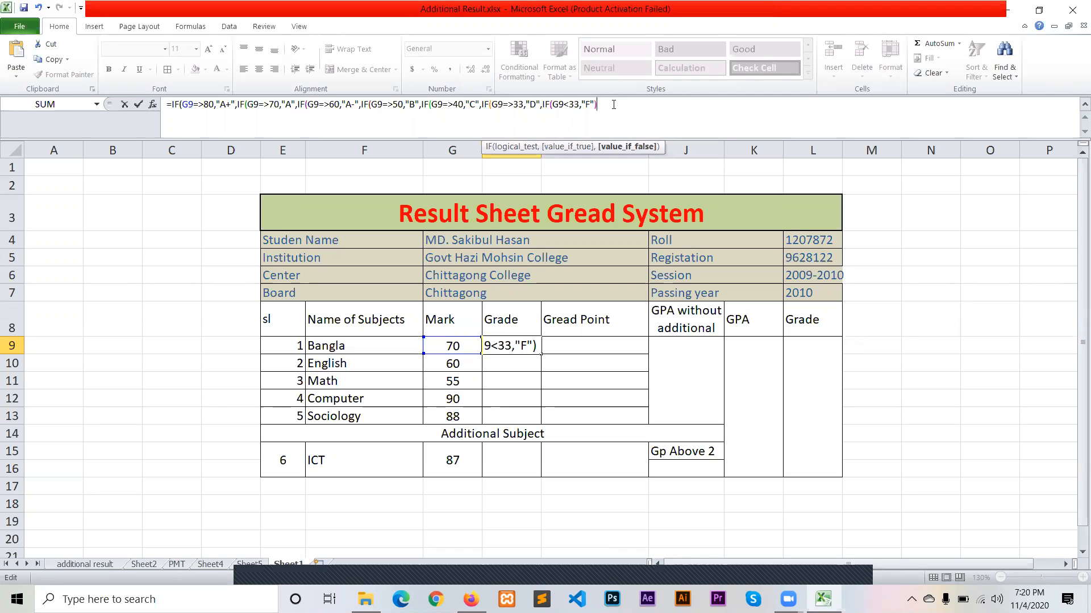
text()))))
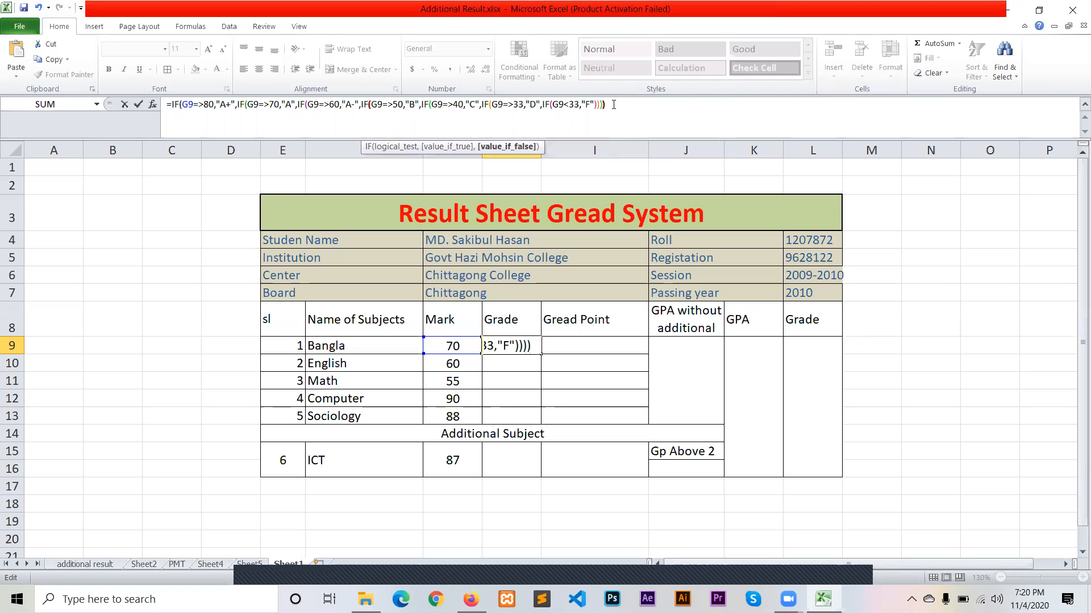
text())
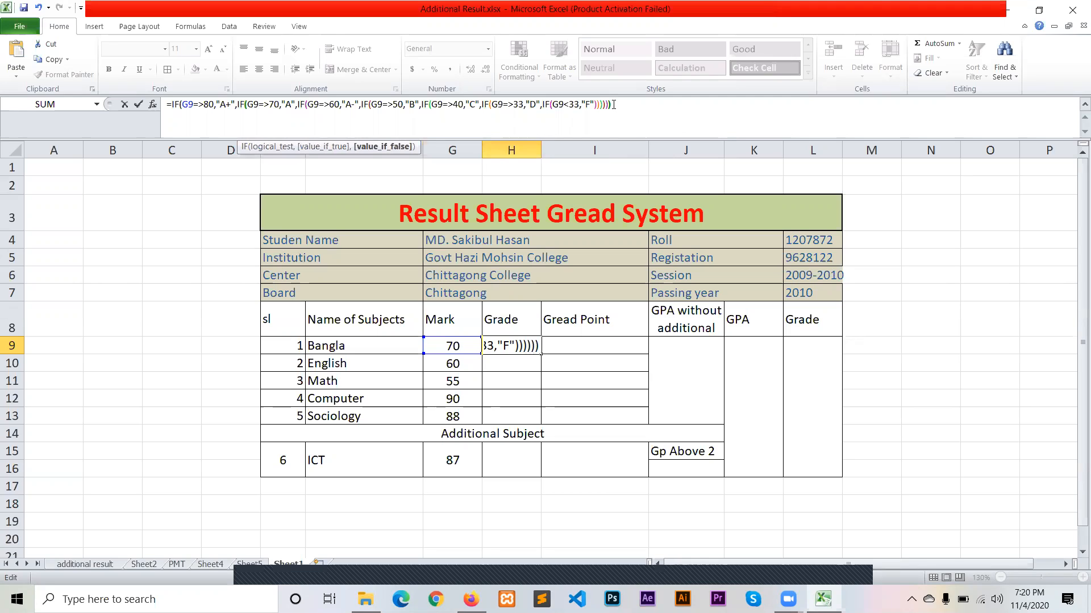
text()))
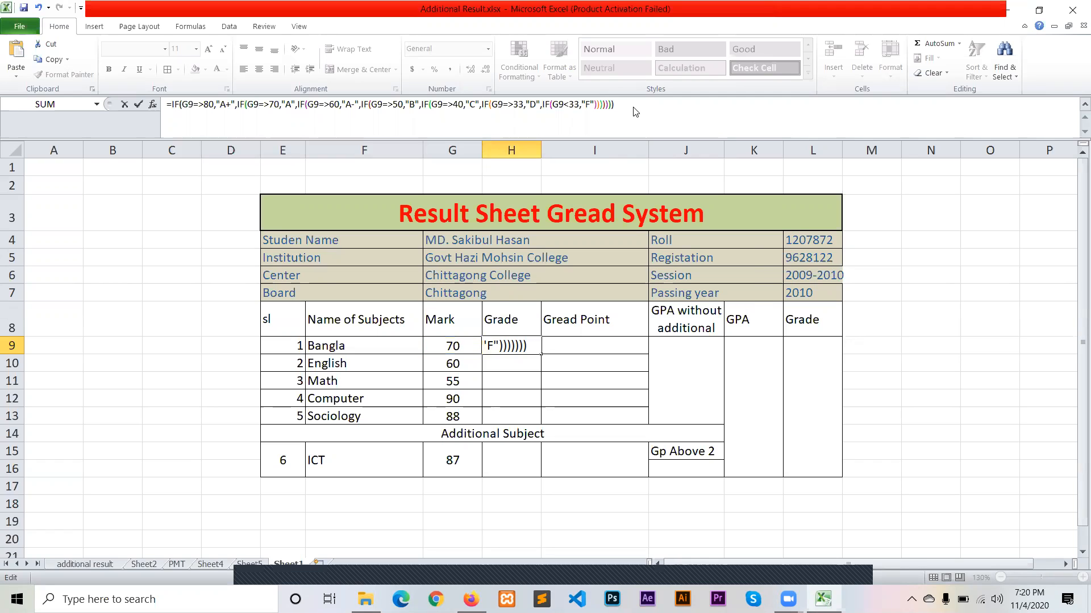
key(Return)
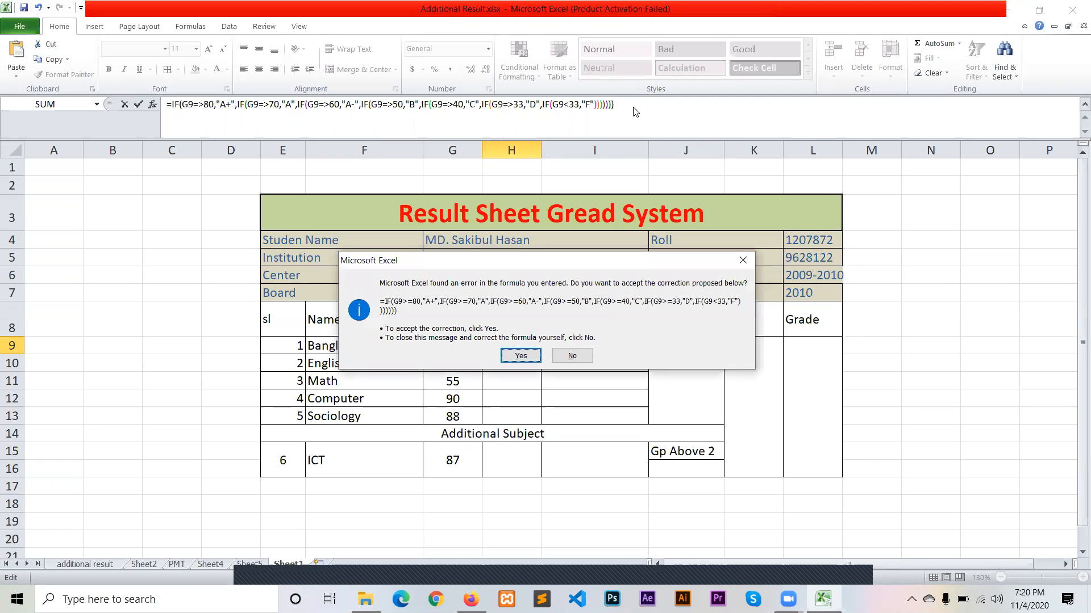
key(Return)
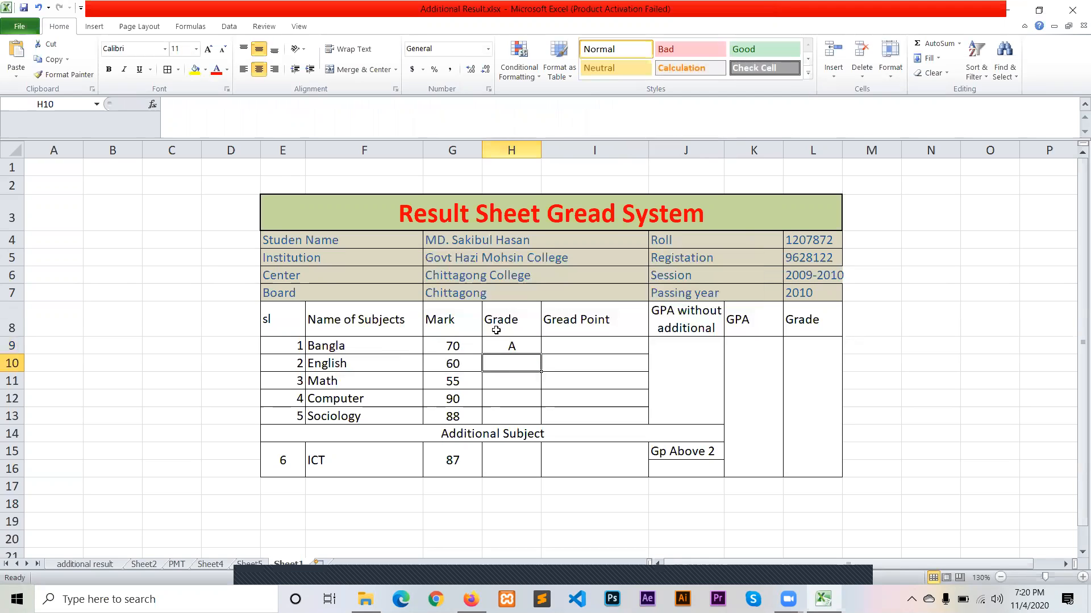
click(518, 347)
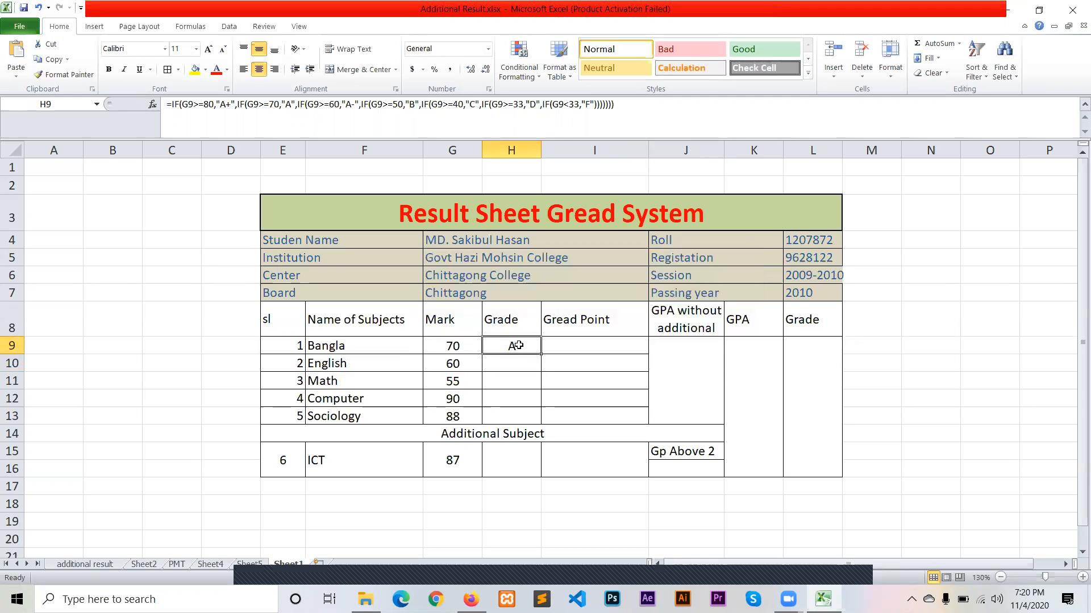
click(638, 104)
key(Return)
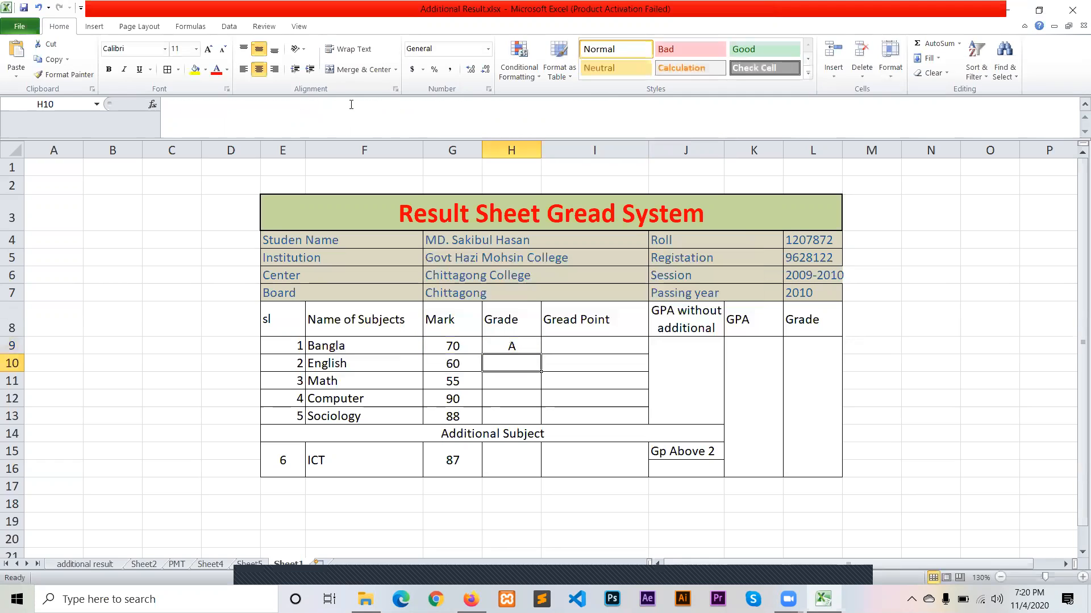
click(510, 345)
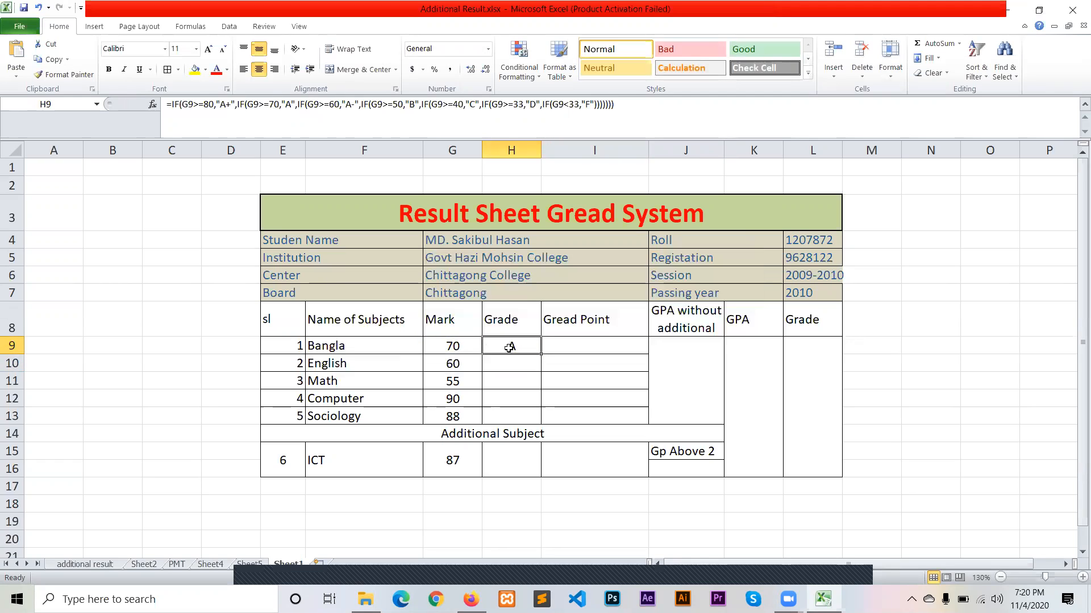
- Test the grade formula by setting the Bangla mark in G9 to a failing mark and to 80
click(448, 346)
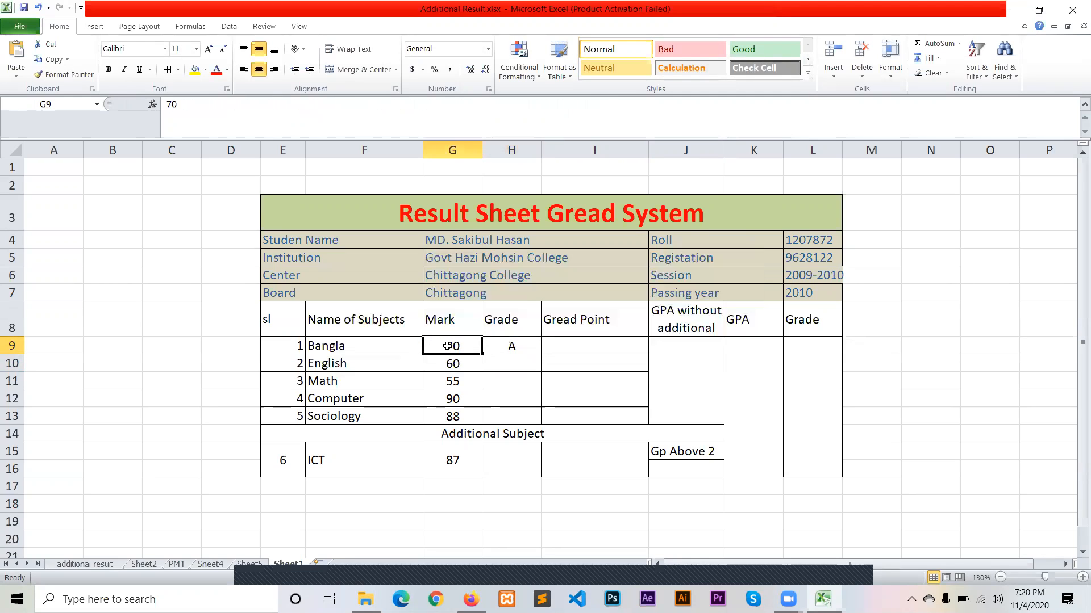
text(39)
key(Return)
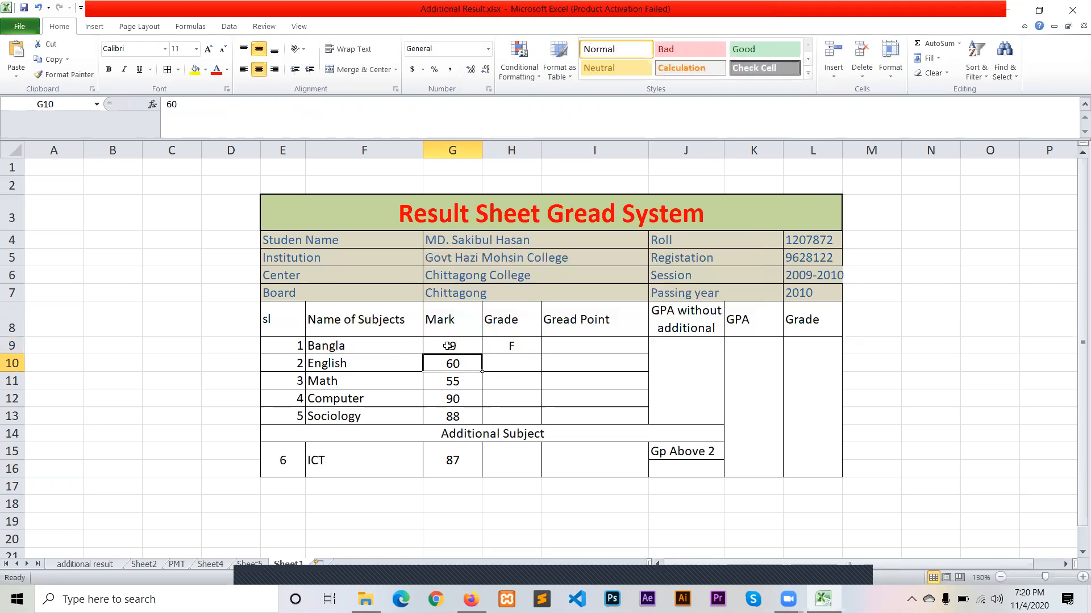
click(448, 346)
text(80)
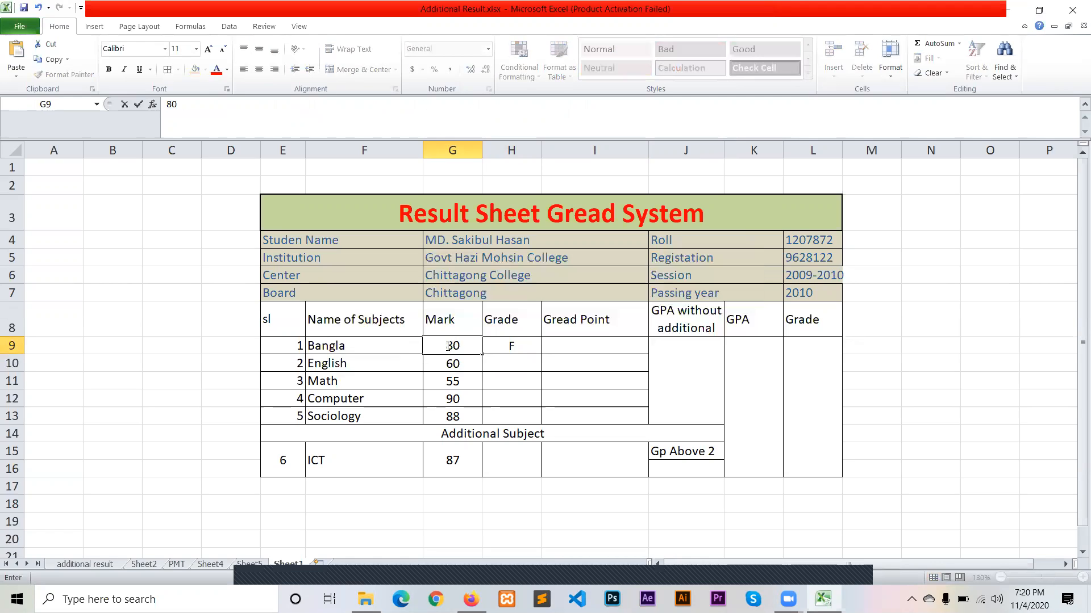
key(Return)
- Test the grade formula with Bangla marks of 44 and 66 in G9
click(442, 345)
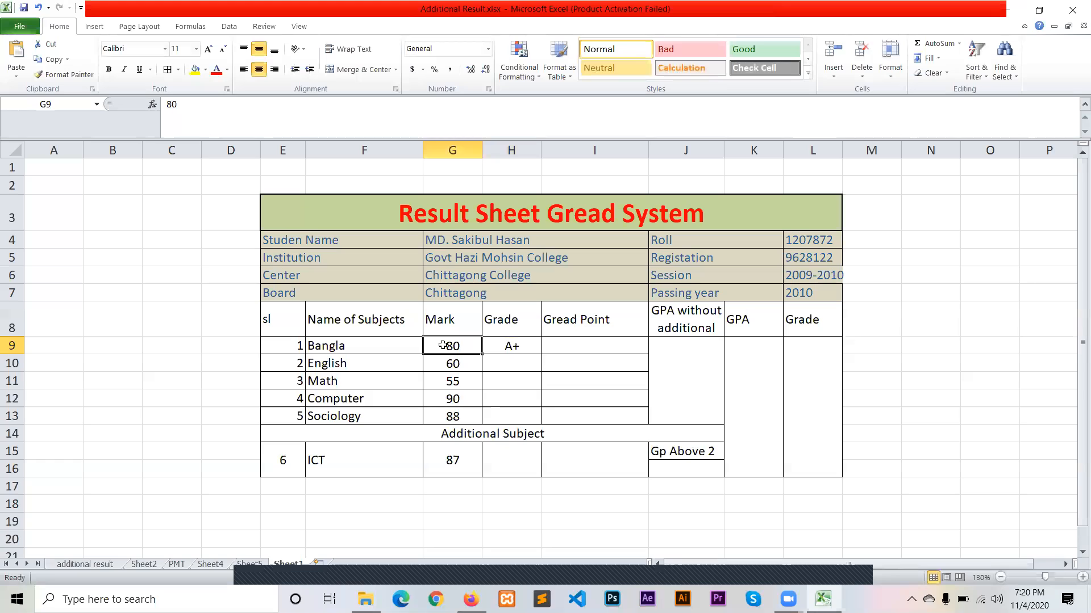
text(44)
key(Return)
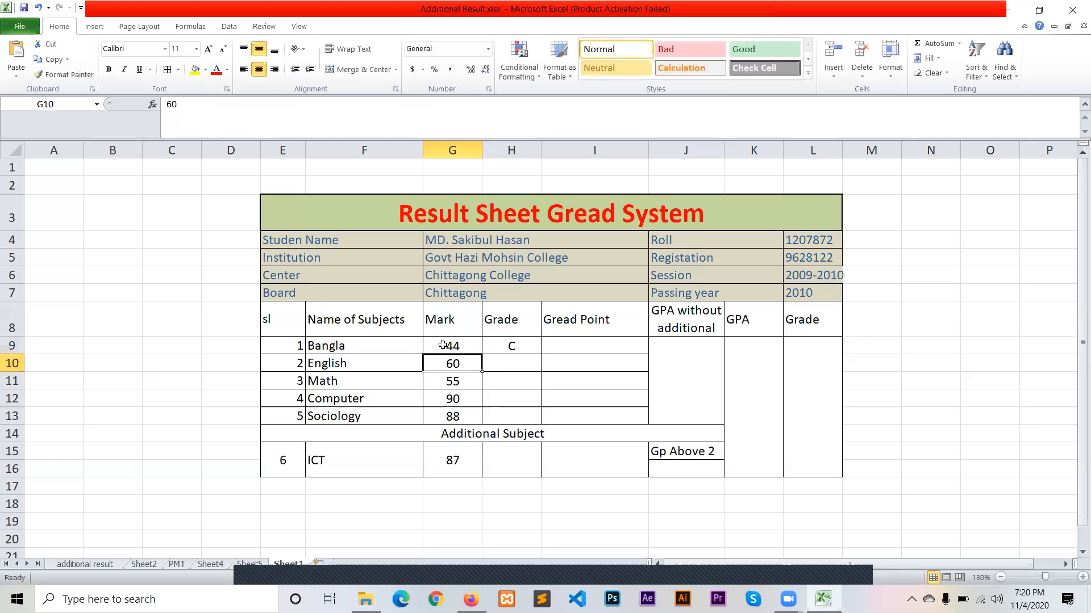
click(442, 346)
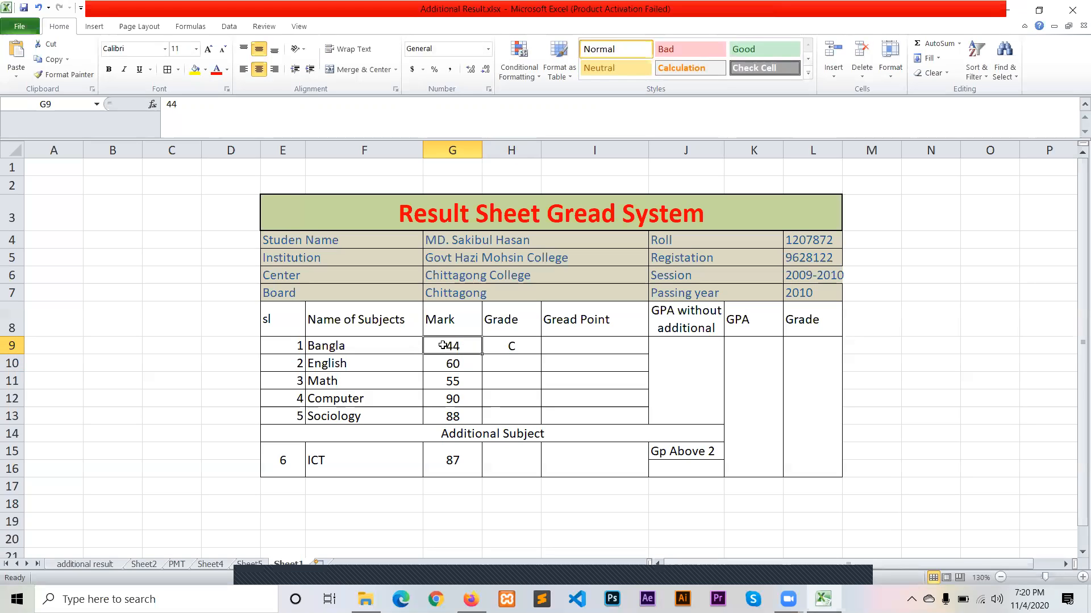
text(66)
key(Return)
- Check the grade boundary by setting the Bangla mark in G9 to 70 and to 69
click(442, 345)
text(70)
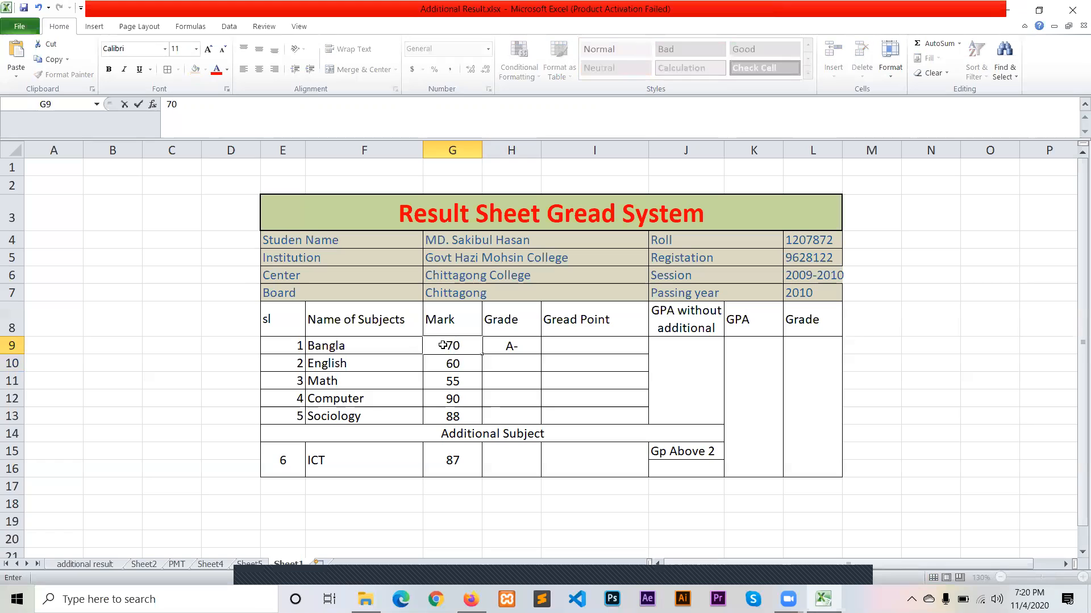
key(Return)
click(442, 346)
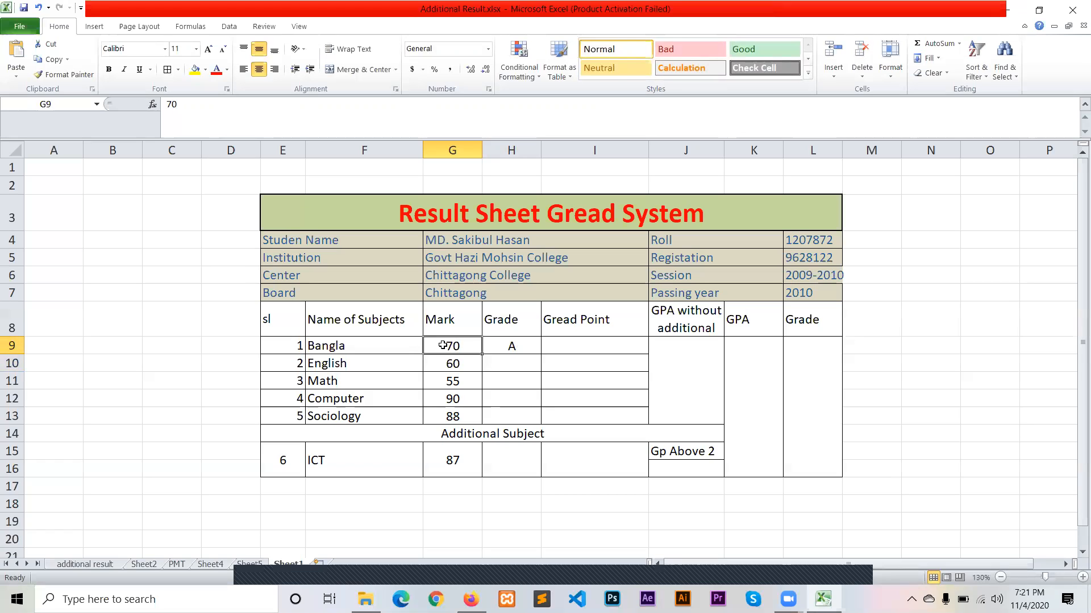
text(69)
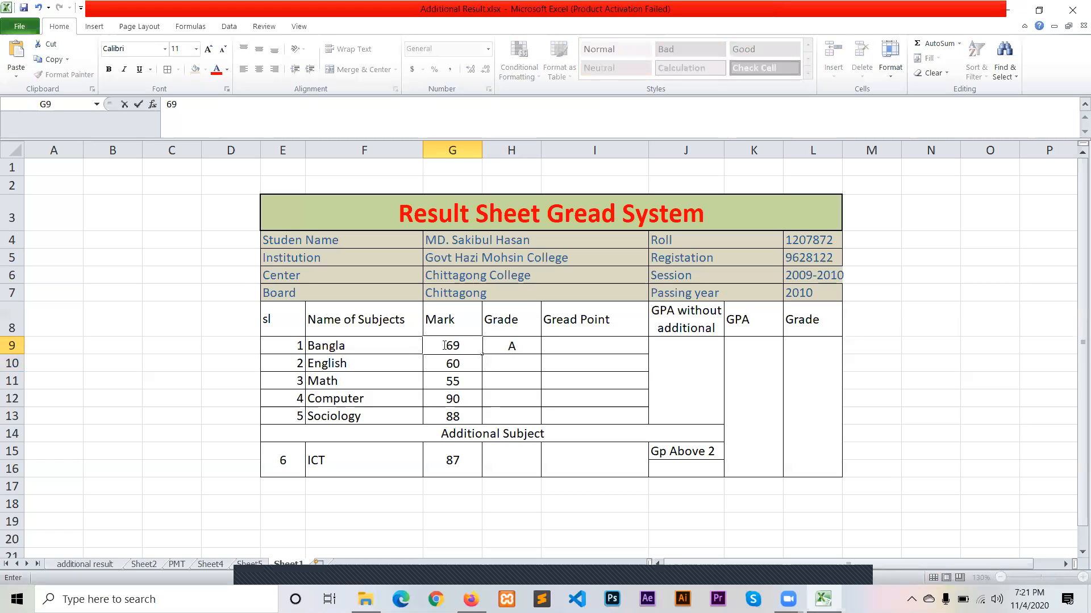
key(Return)
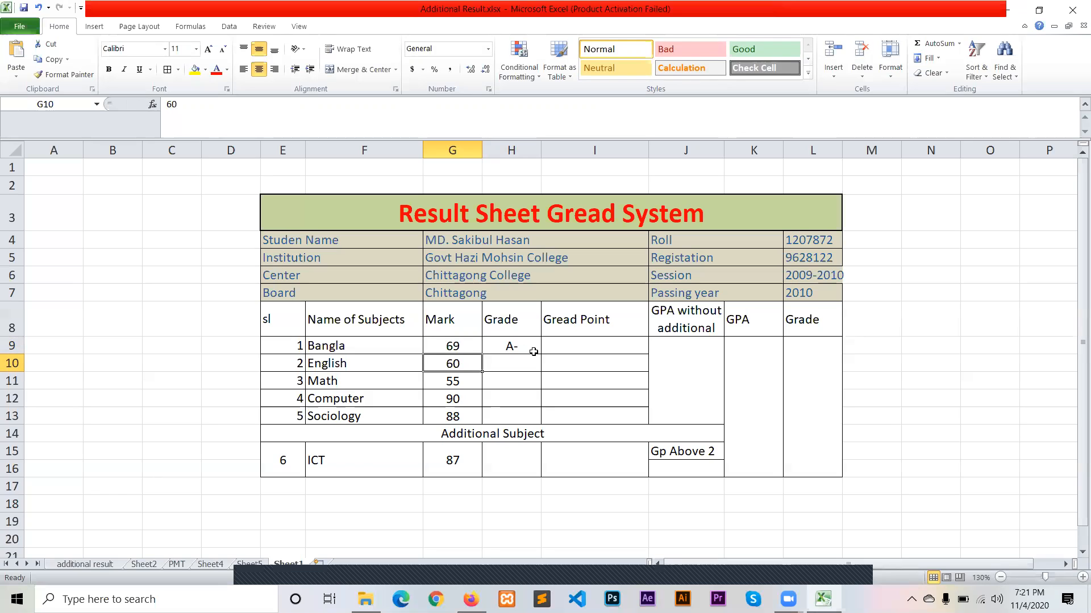
- Fill the grade formula from H9 down through H13 for the remaining main subjects
click(517, 349)
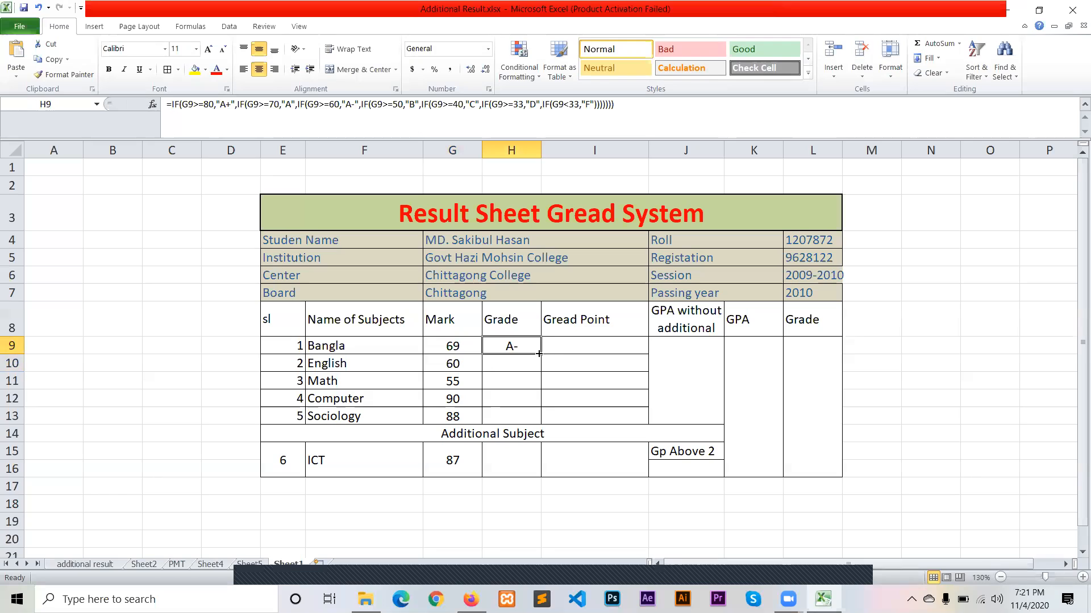
drag(539, 353, 534, 420)
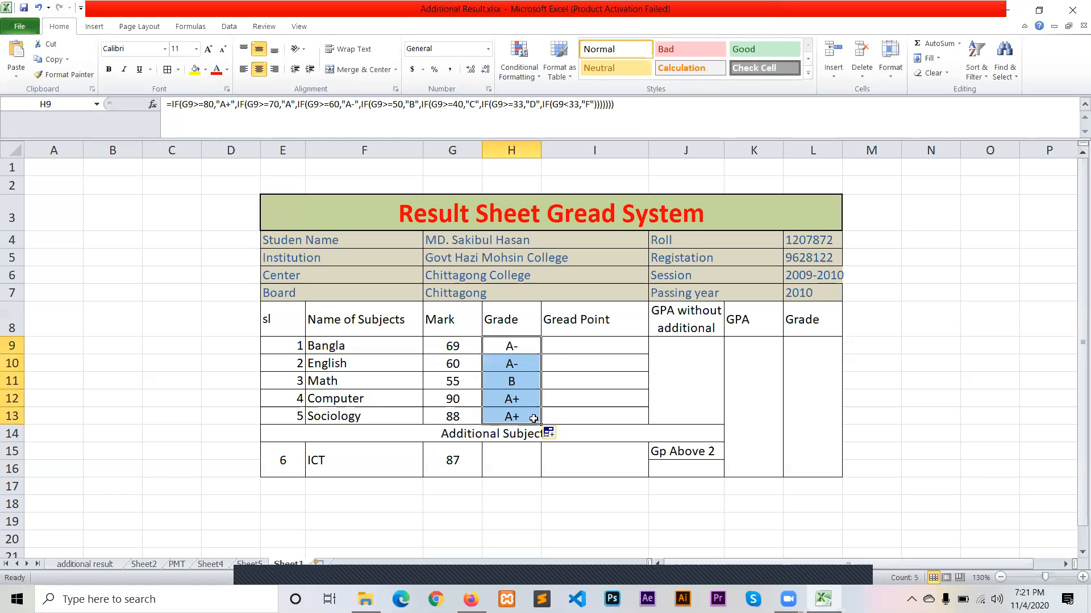
click(520, 349)
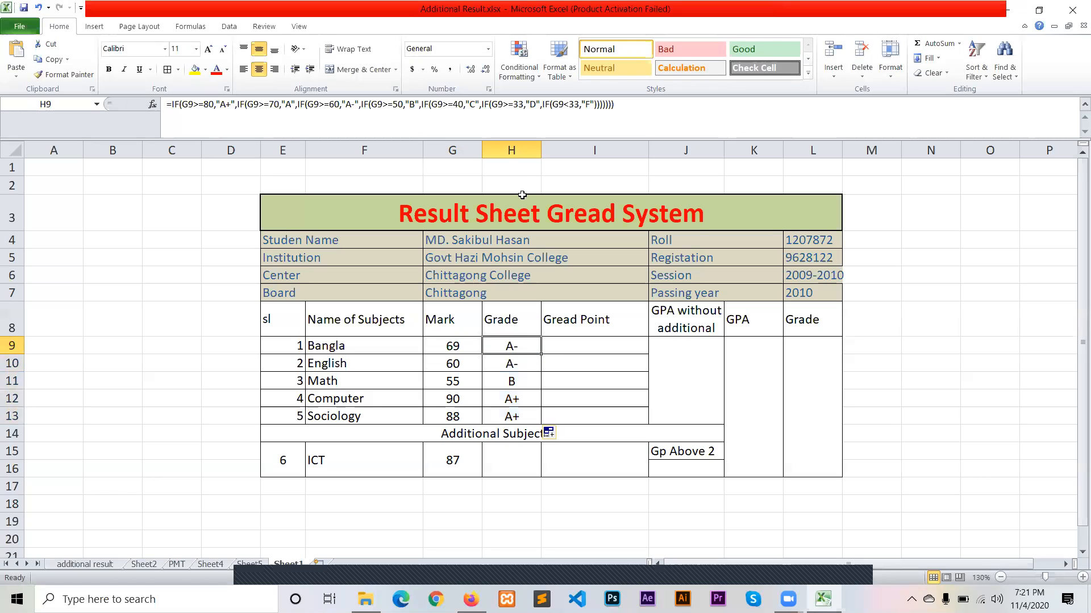
- Try to extend the grade formula from H13 down to the ICT grade cell H15
click(500, 467)
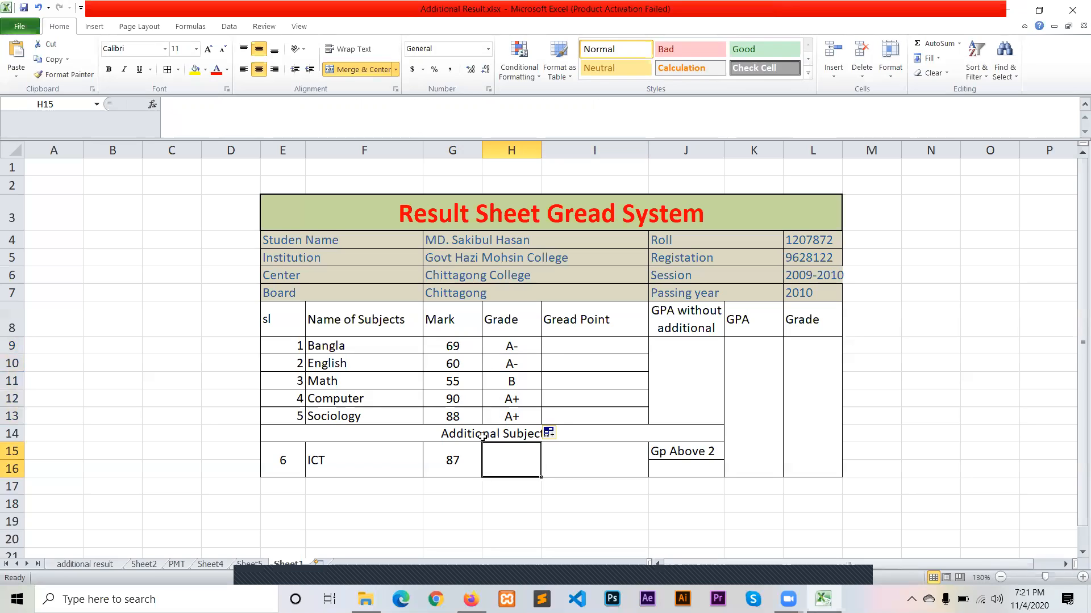
click(430, 434)
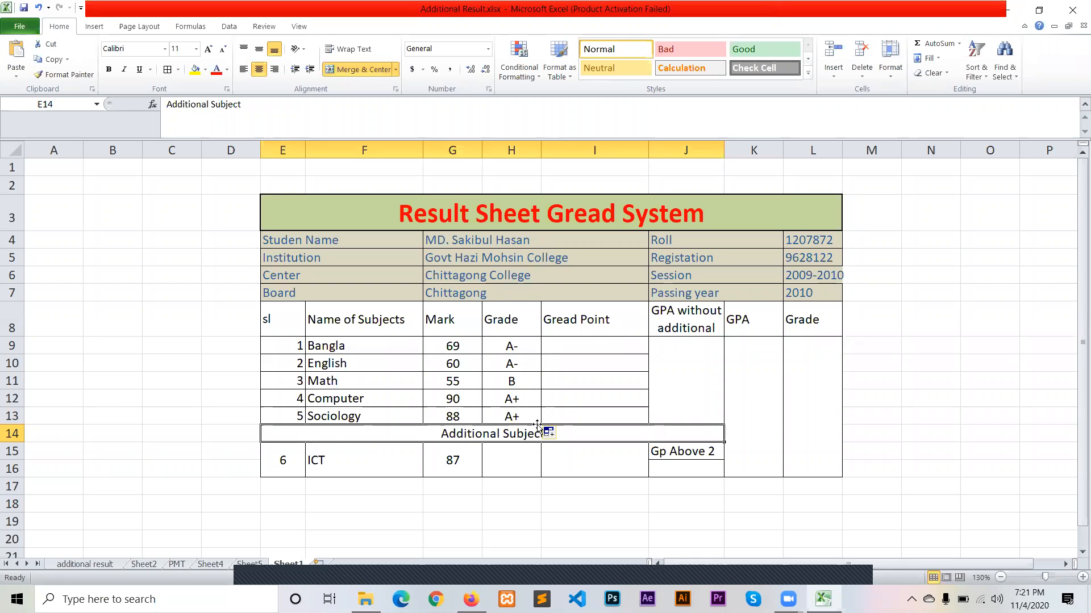
drag(541, 425, 536, 474)
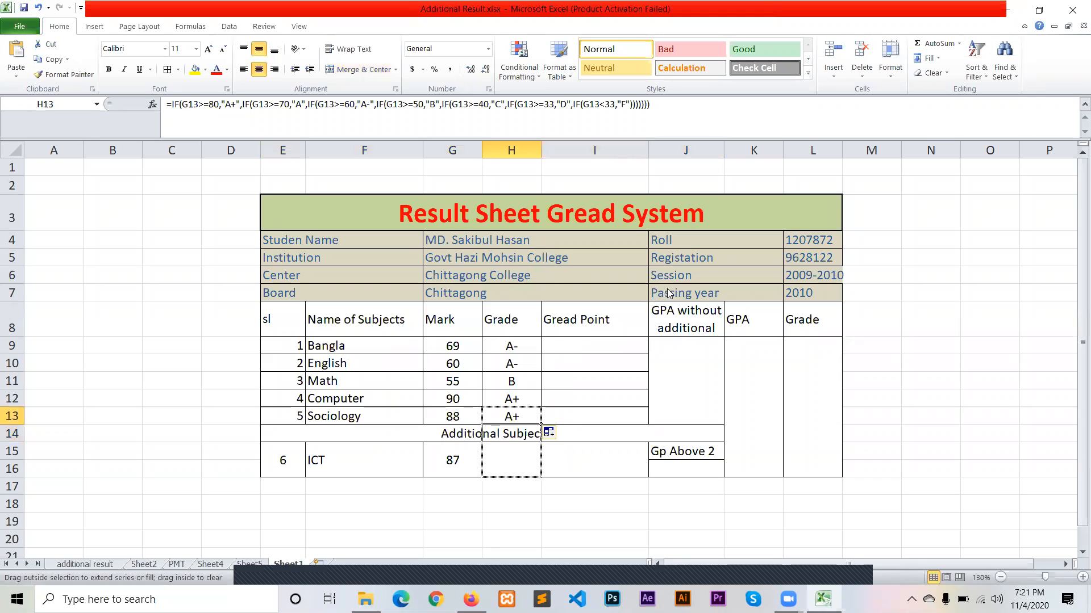
drag(668, 293, 668, 294)
key(Return)
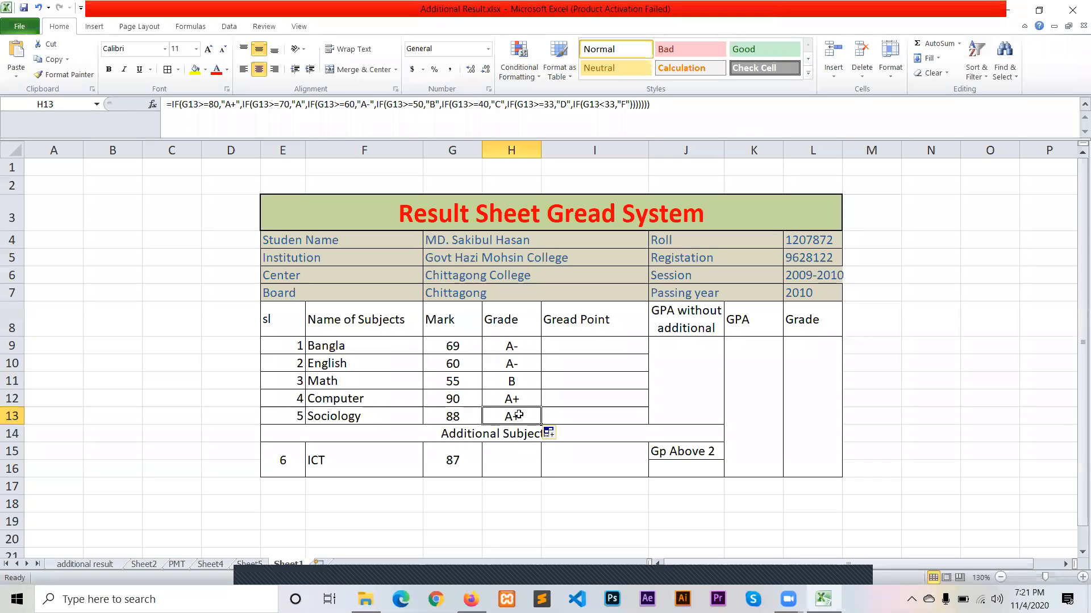
click(494, 469)
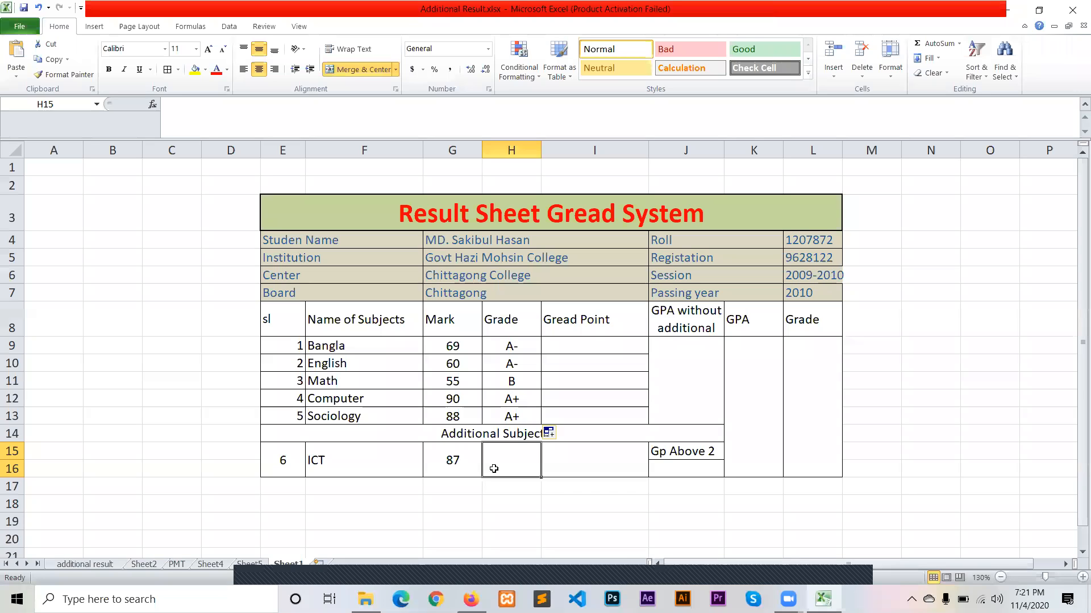
- Set the Bangla mark in G9 to 90
click(580, 345)
click(504, 346)
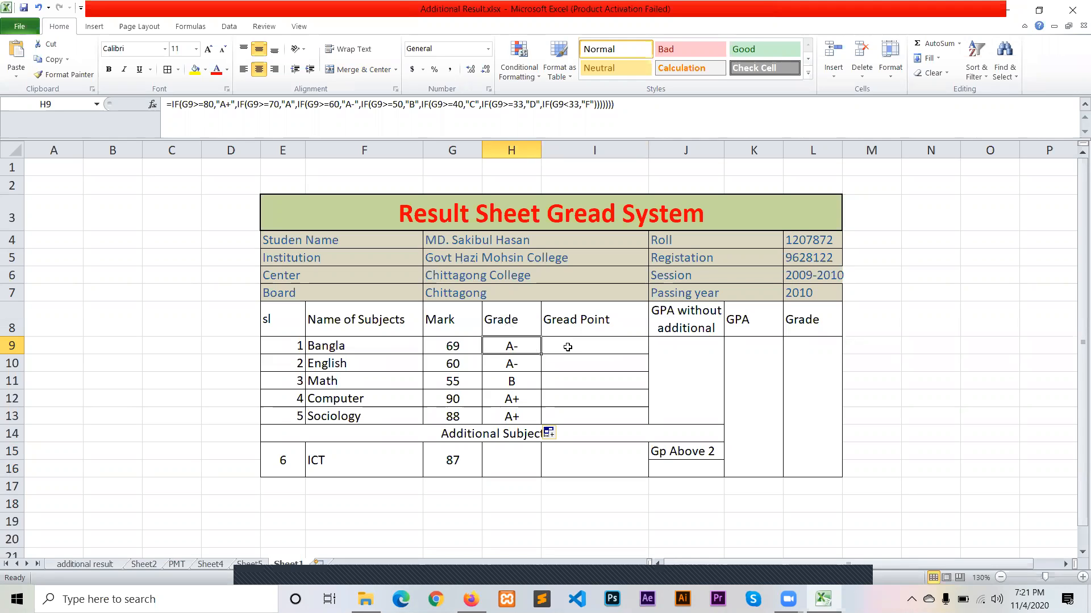
click(442, 347)
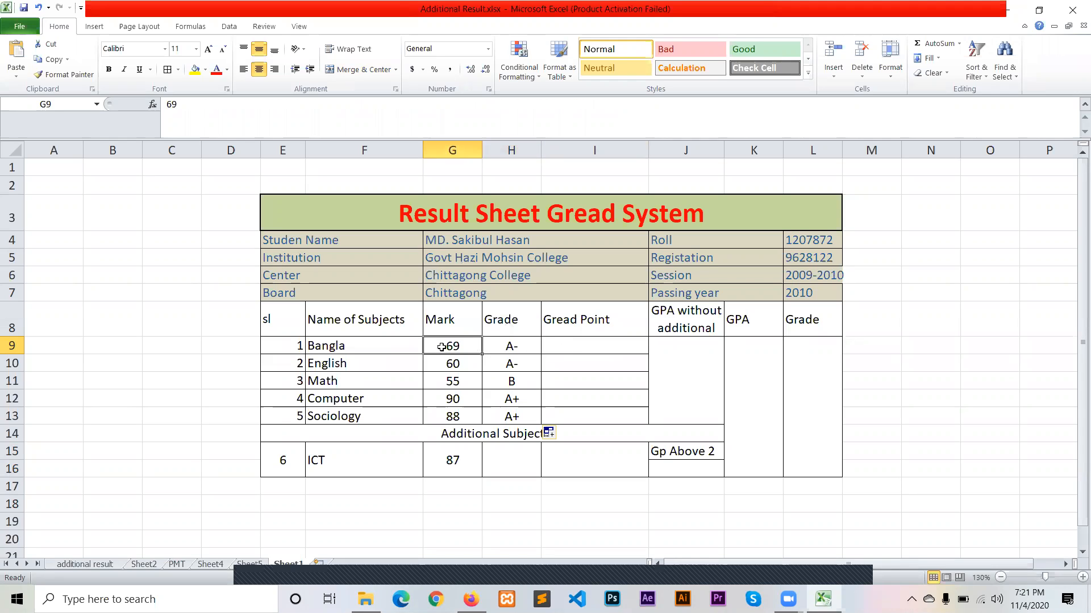
text(90)
key(Return)
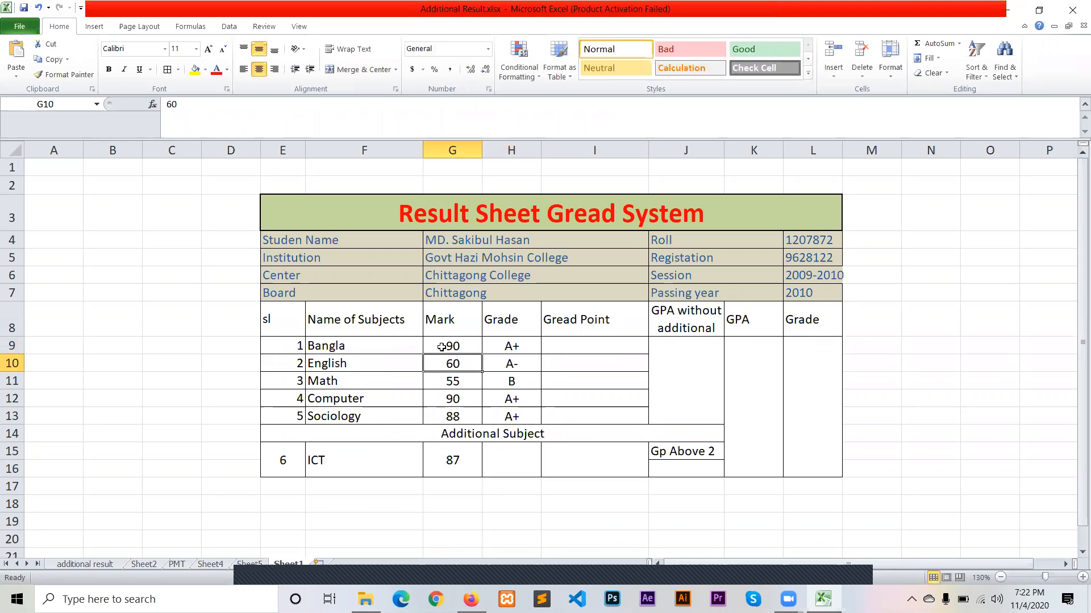
- Start the Bangla Gread Point formula in I9 with an IF that returns 5 for the condition G9=>80
click(564, 351)
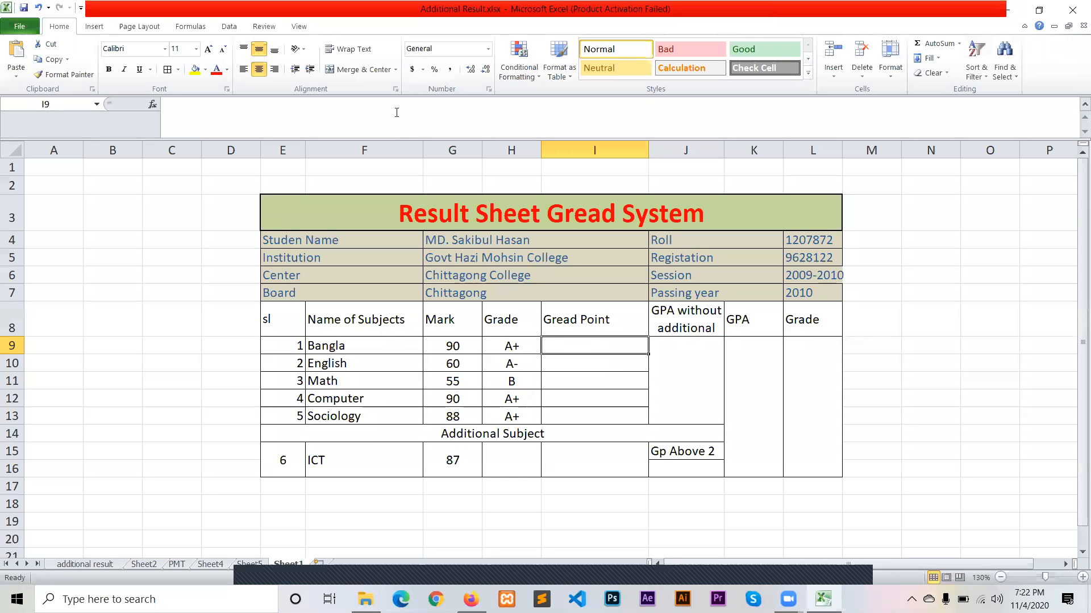
text(=IF)
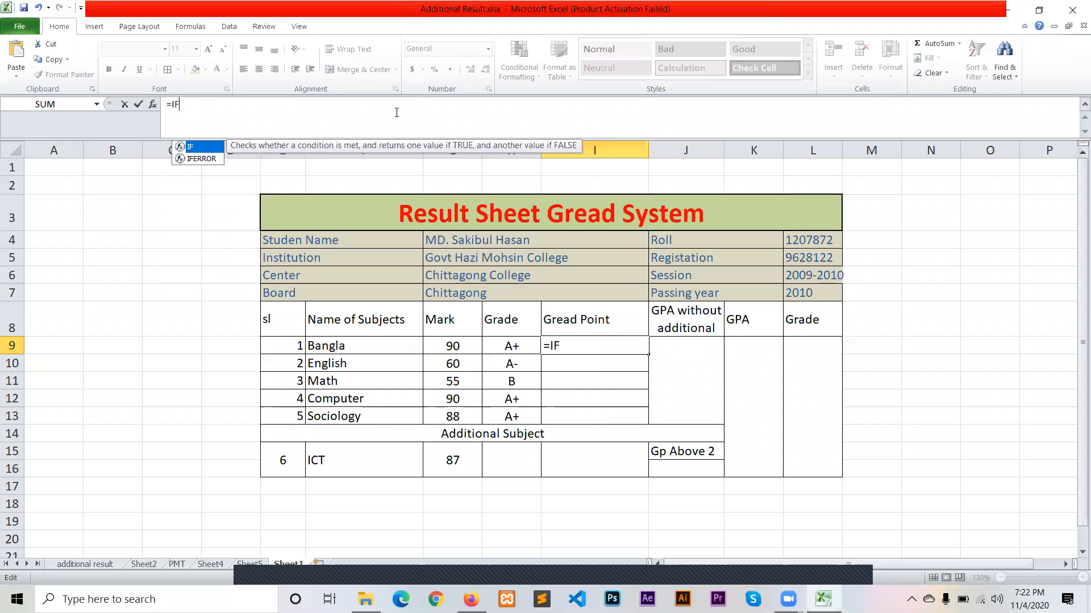
text(()
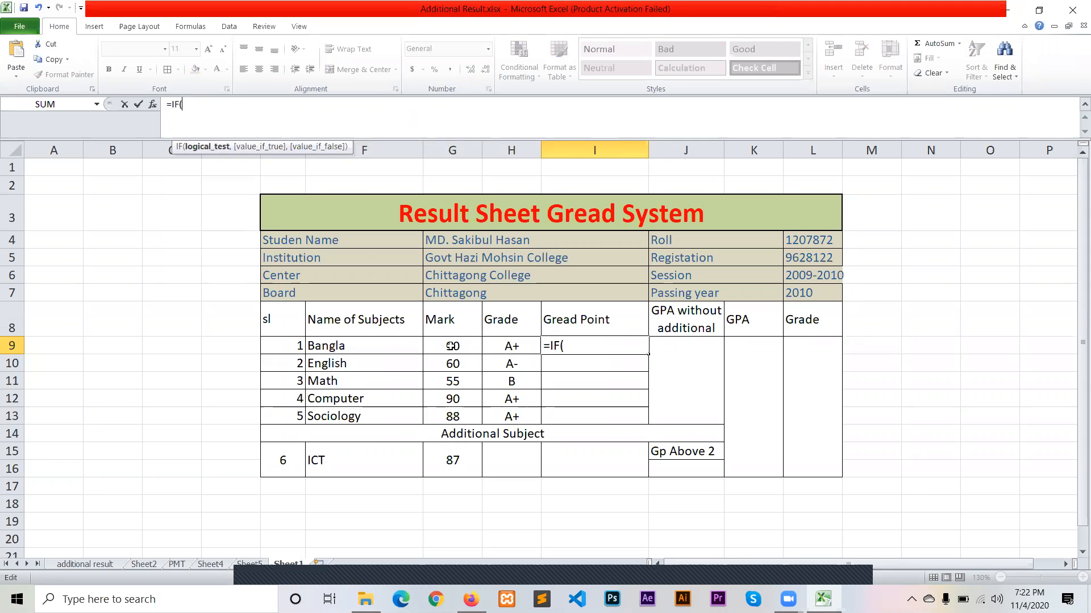
click(513, 345)
text(=)
key(BackSpace)
key(BackSpace)
key(BackSpace)
click(455, 344)
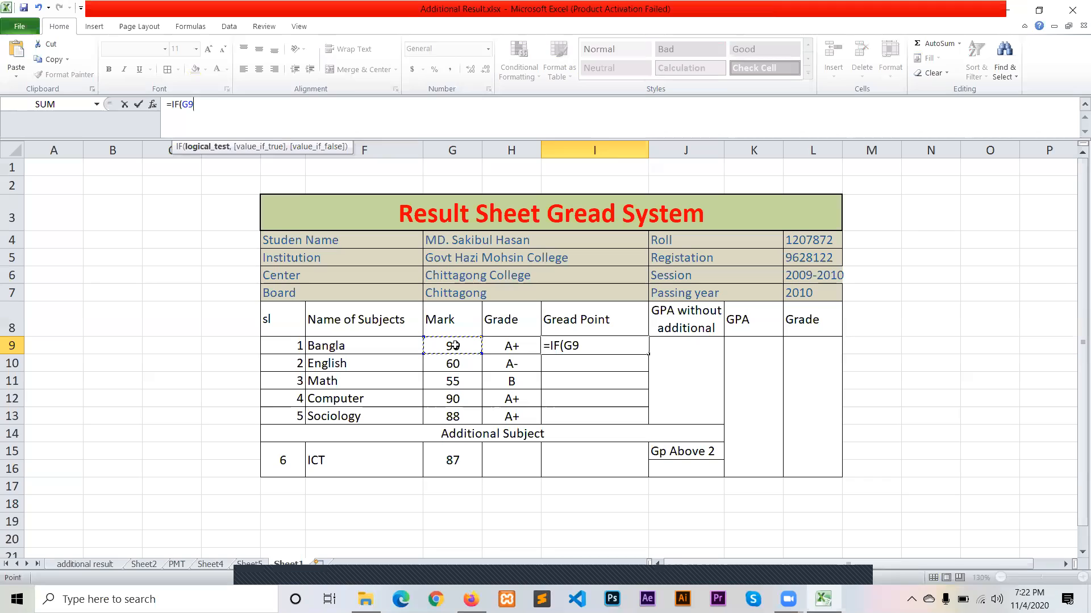
text(=>80,5)
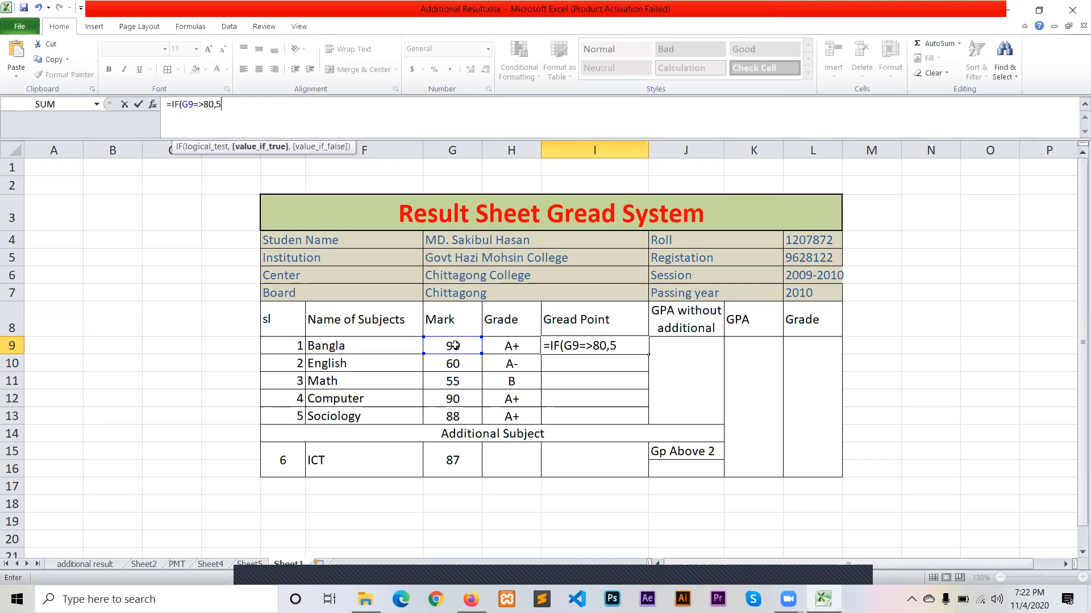
- Nest a second IF in the I9 formula that returns 4 for the condition G9=>70
text(,IF)
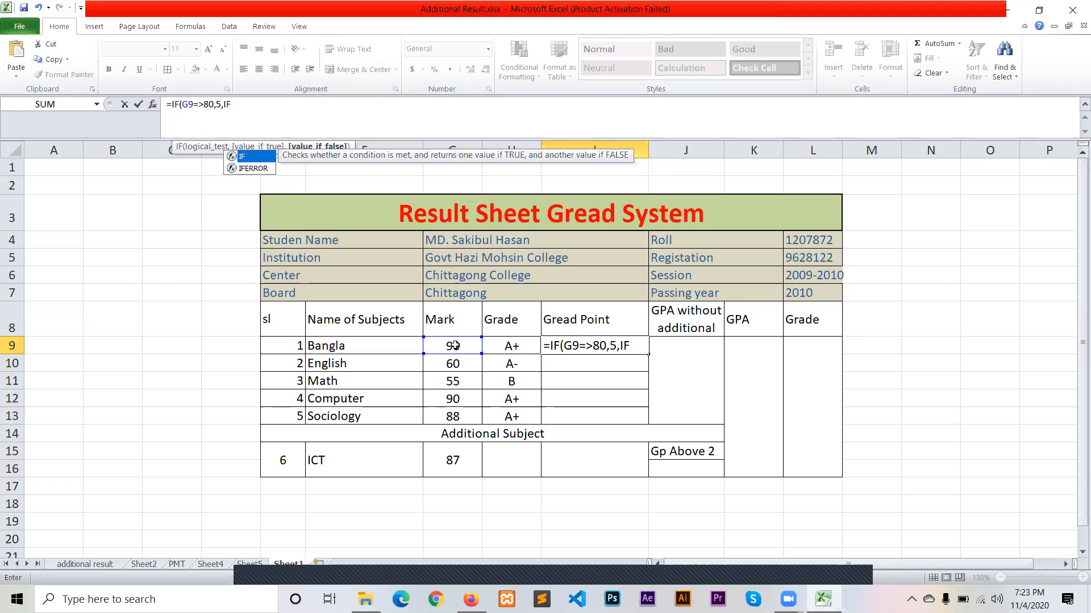
text(()
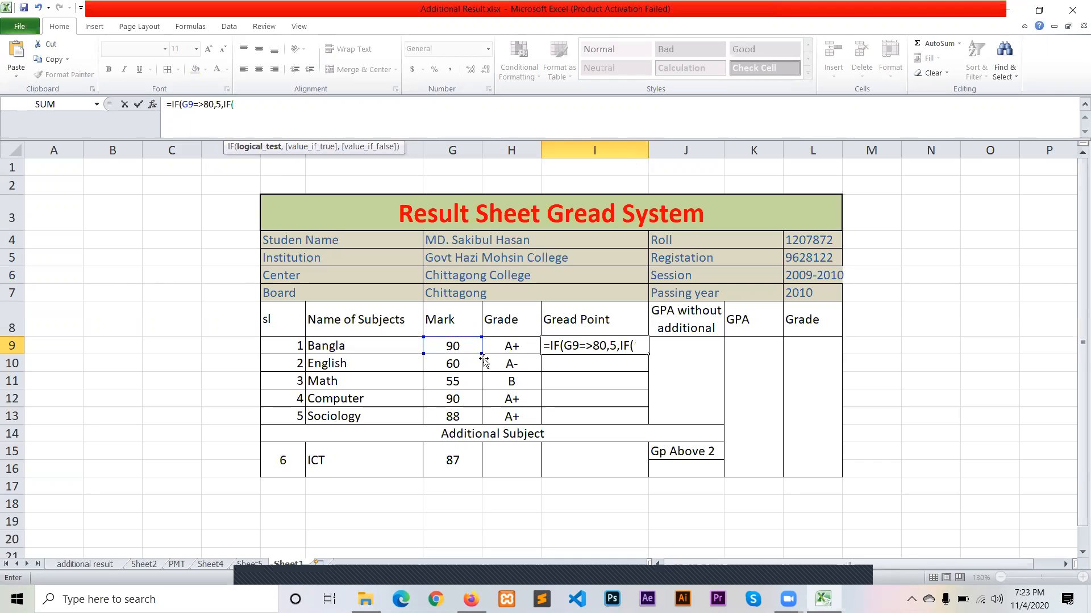
click(454, 347)
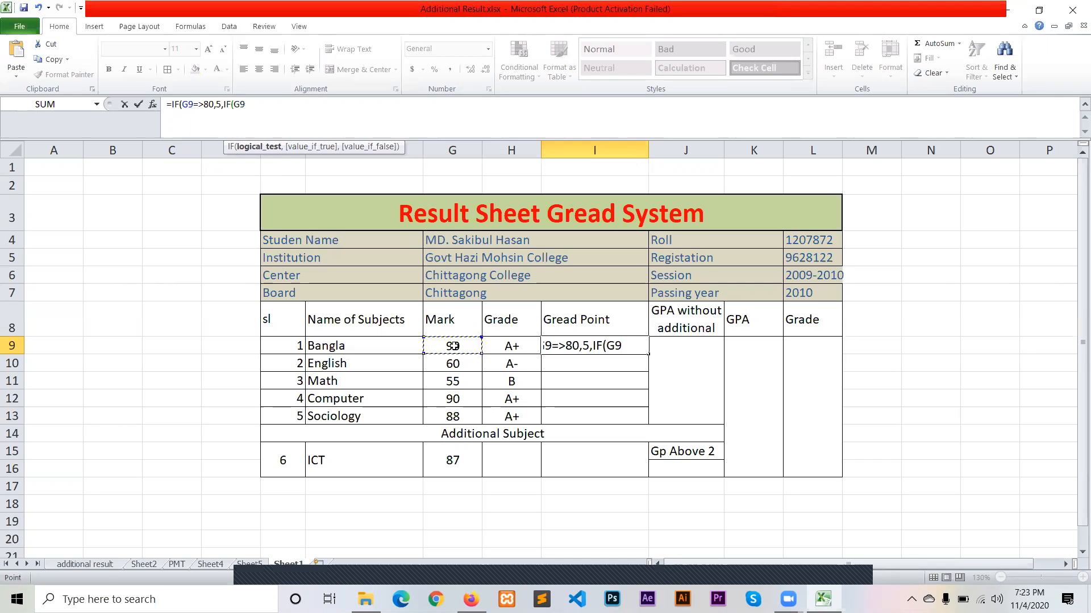
text(=>70,4,IF)
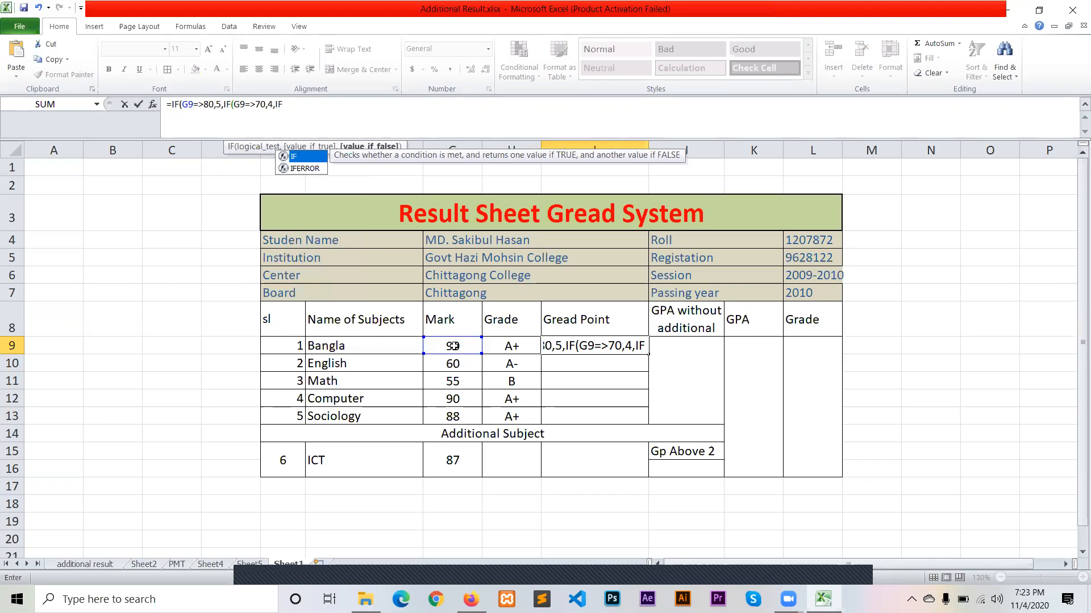
- Nest a third IF in the I9 formula with the condition G9=>60 and the result 3.5
text(()
click(454, 346)
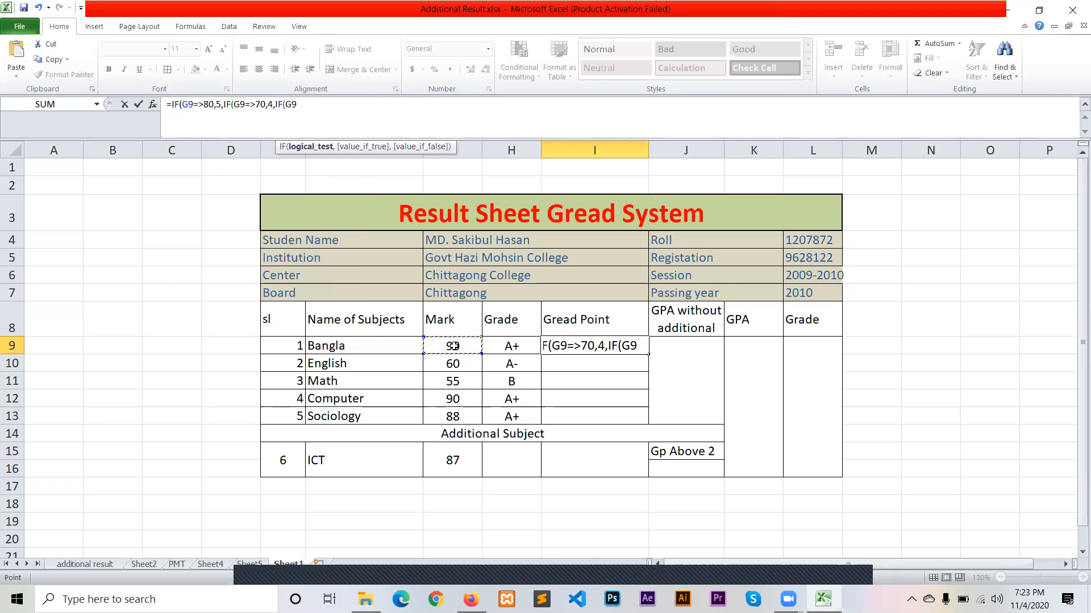
text(=>3.5,IF)
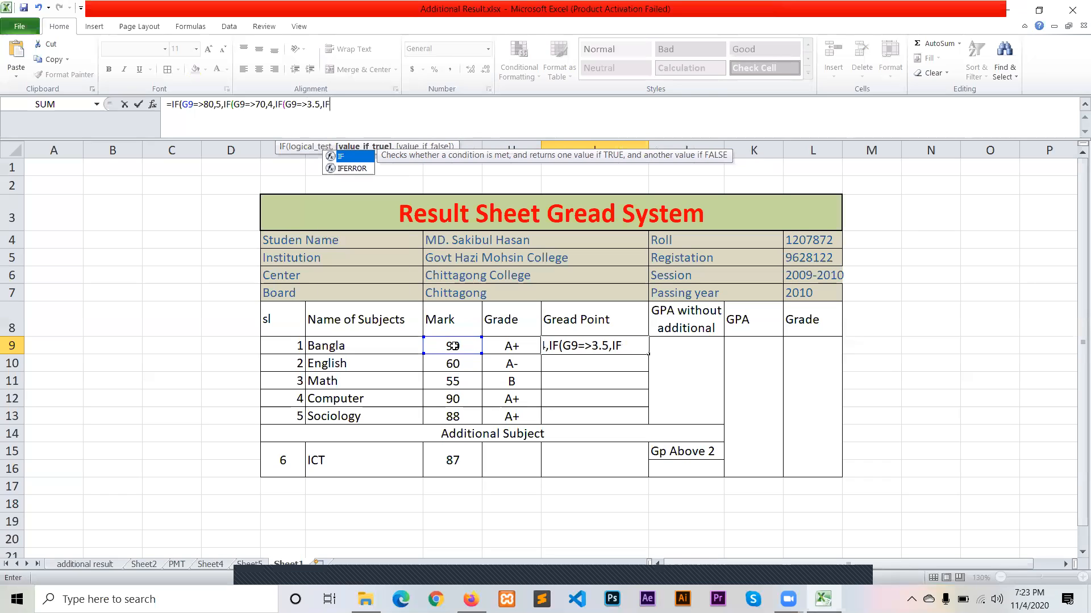
text(()
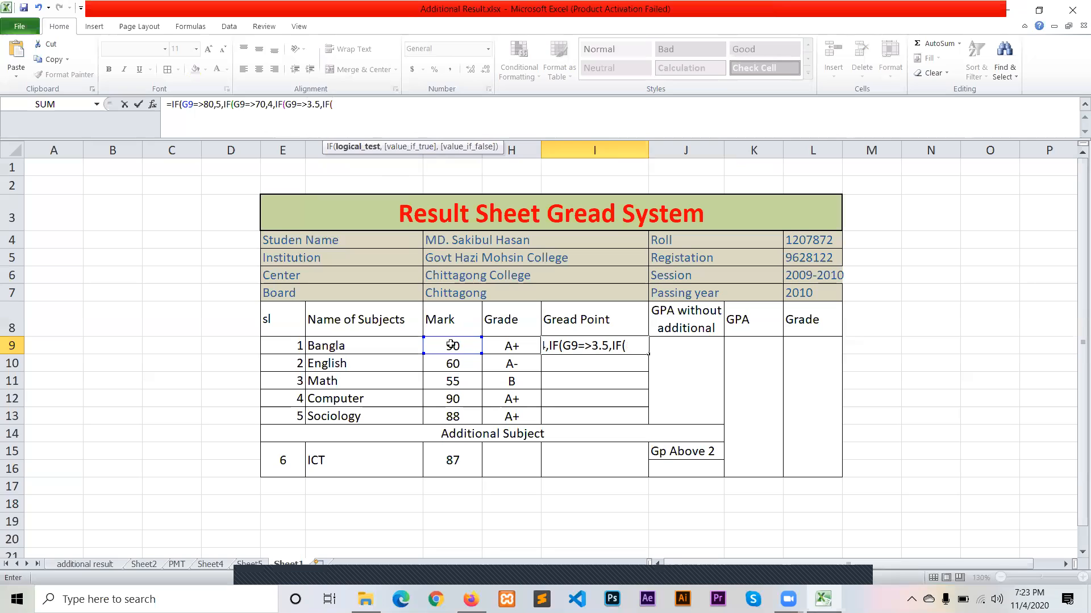
click(451, 347)
text(=>)
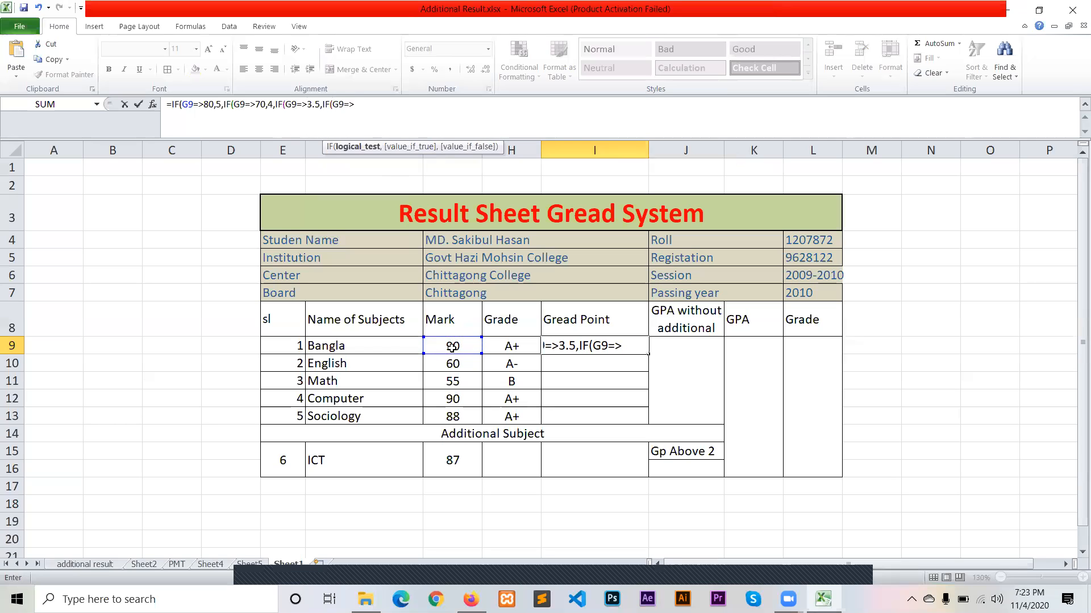
text(3)
click(306, 105)
text(60,)
- Complete the fourth IF of the I9 formula with the threshold 50 and the result 3
click(373, 106)
key(BackSpace)
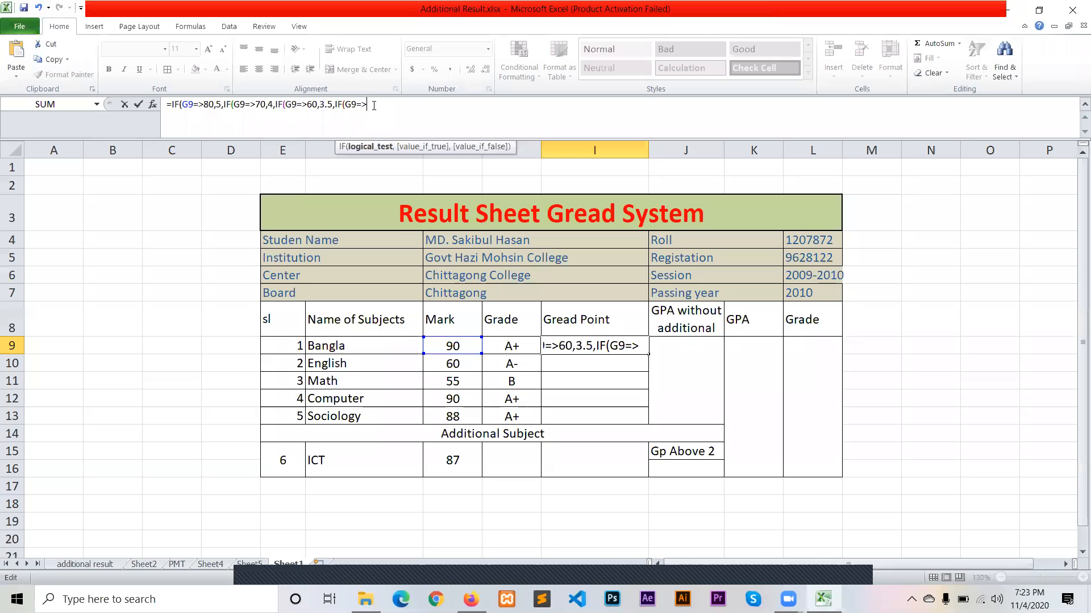
text(50,)
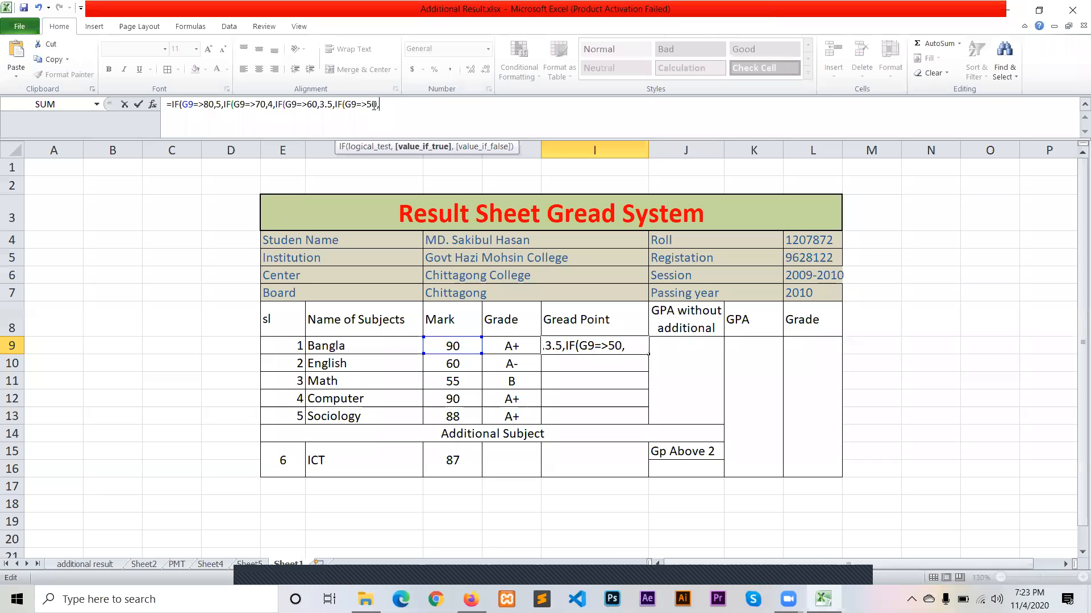
text(3,IF()
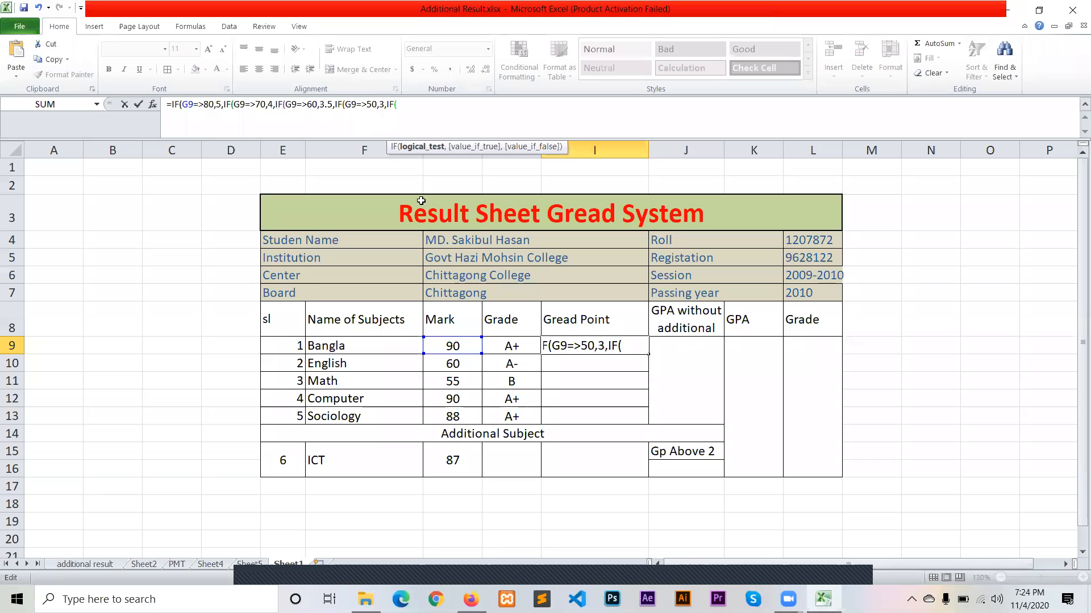
- Extend the I9 formula with nested conditions returning 2 for G9=>40 and 1 for G9=>33
click(450, 346)
text(=>)
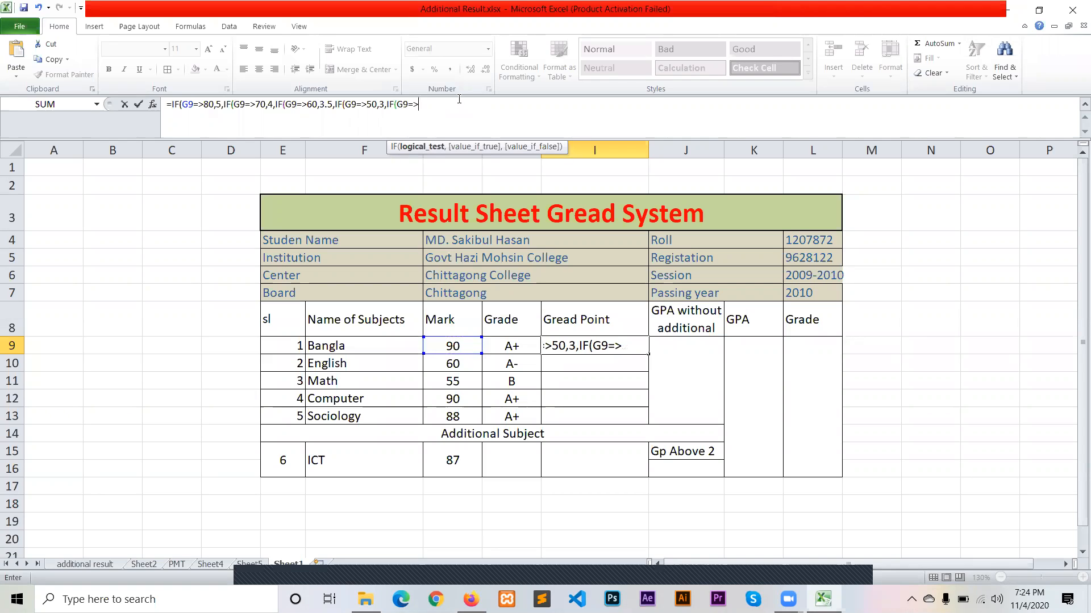
text(40,)
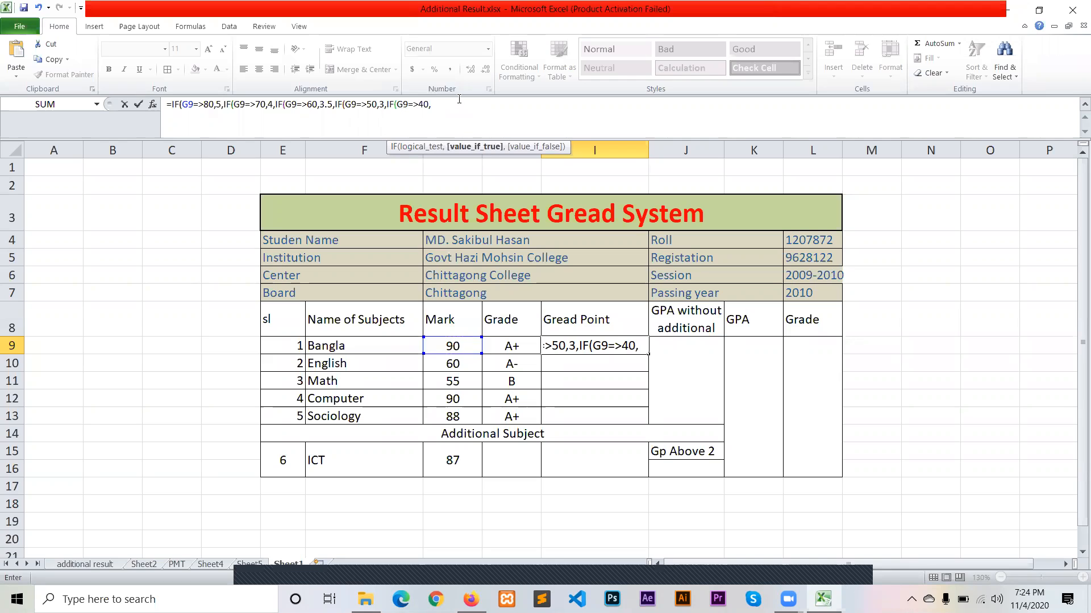
text(2,IF()
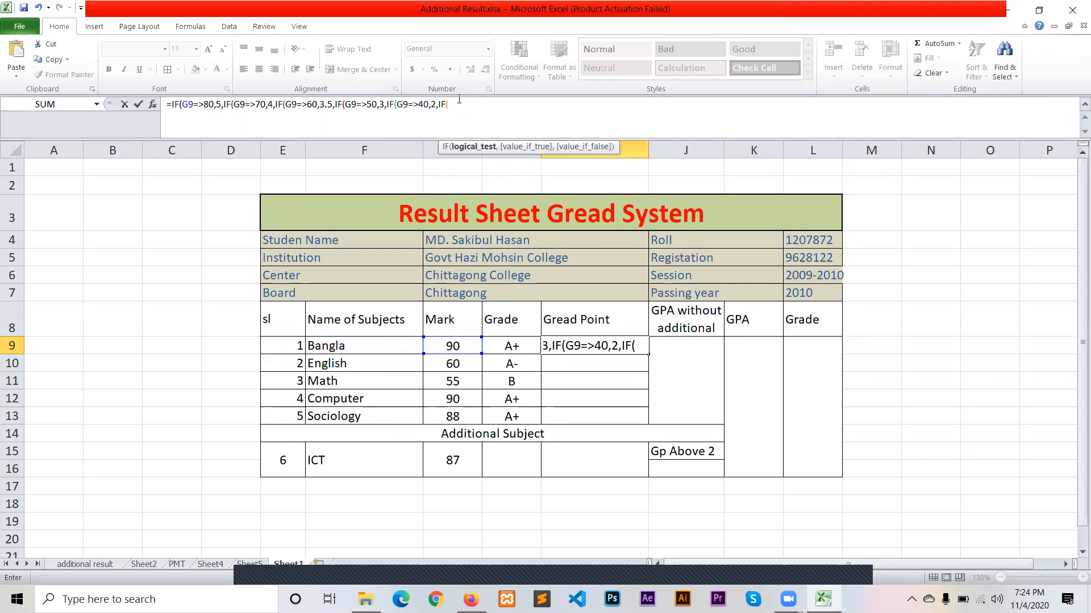
click(468, 345)
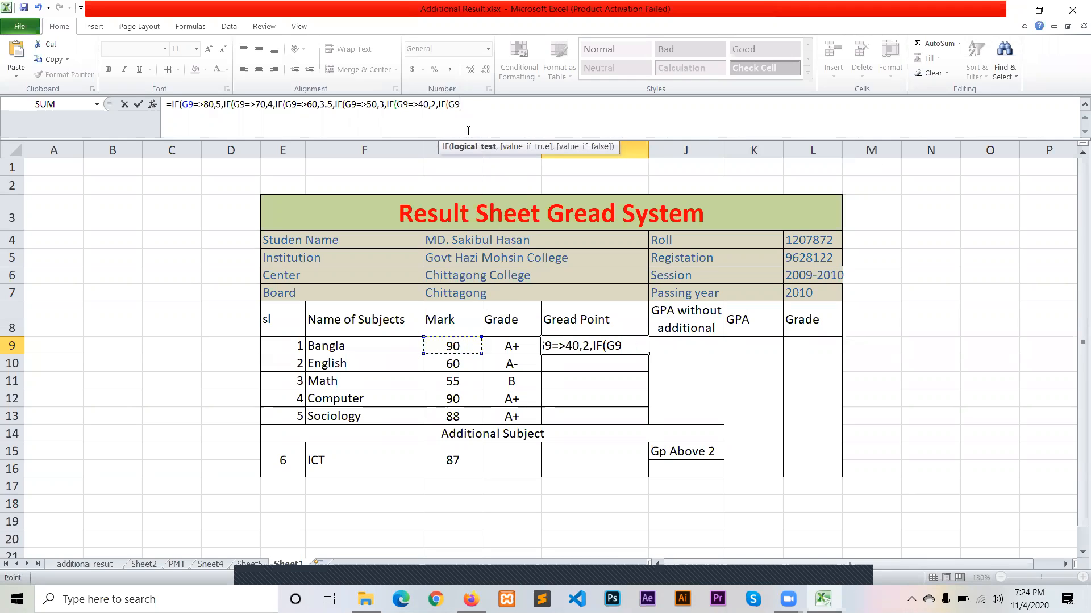
text(=)
text(>33,)
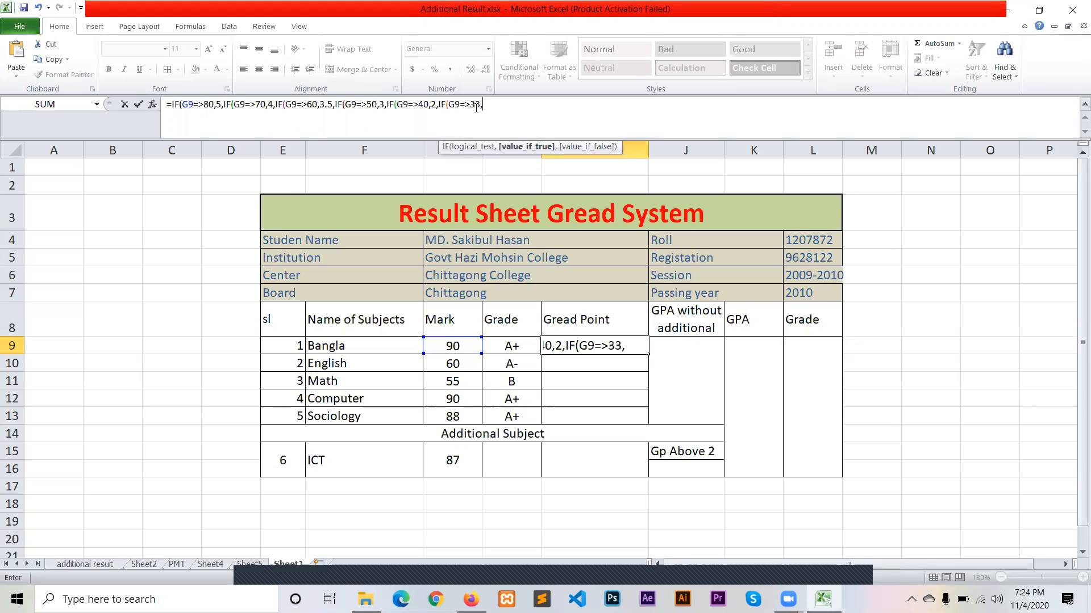
text(1)
- Add a last nested IF to the I9 formula that returns 0 when G9<33
text(,IF)
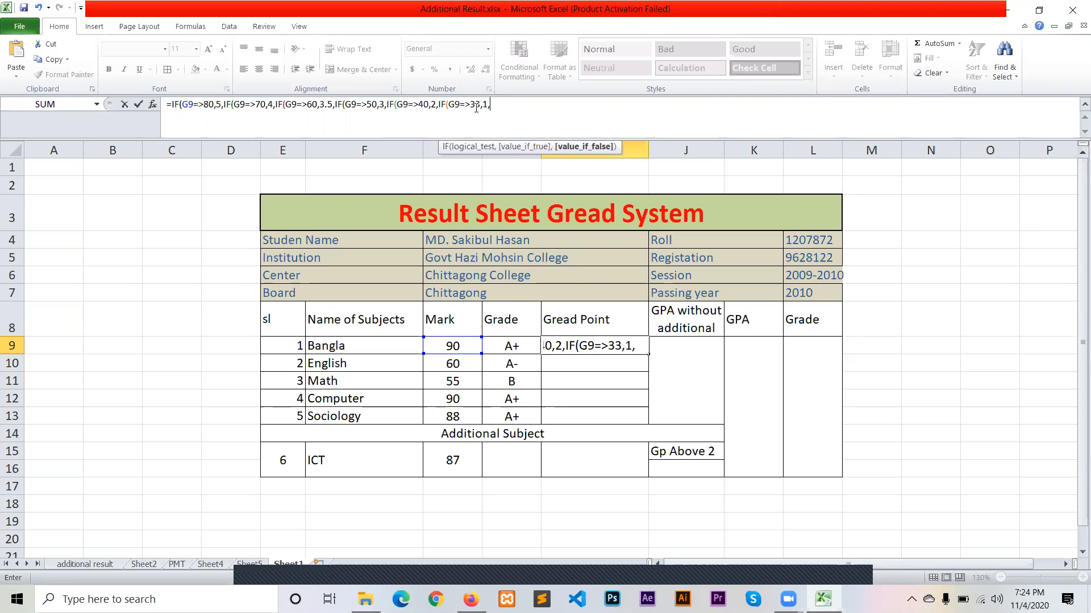
text(()
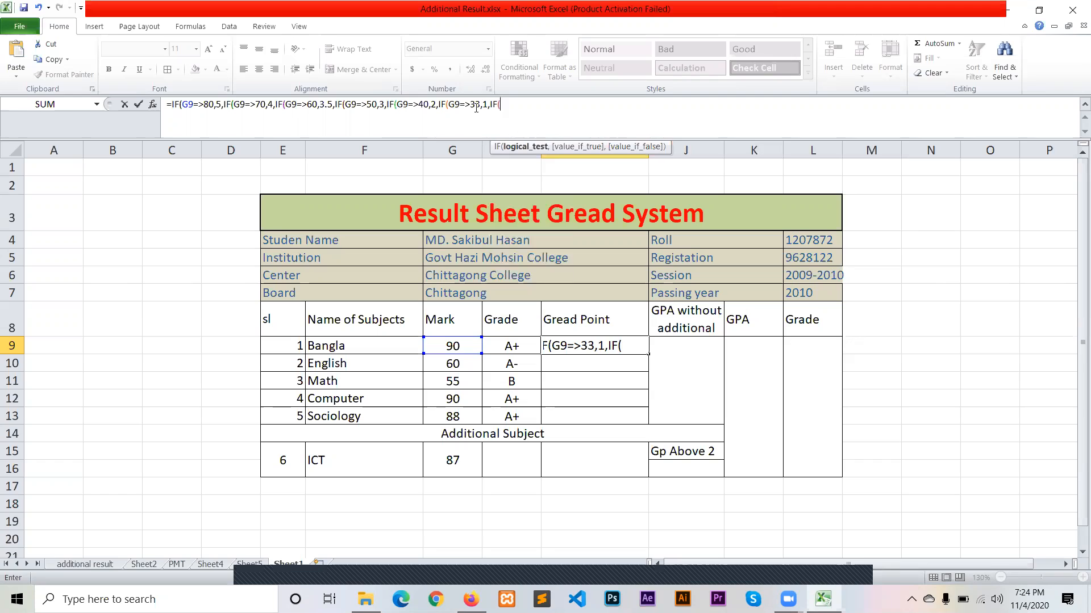
click(459, 345)
text(=)
key(BackSpace)
text(<33)
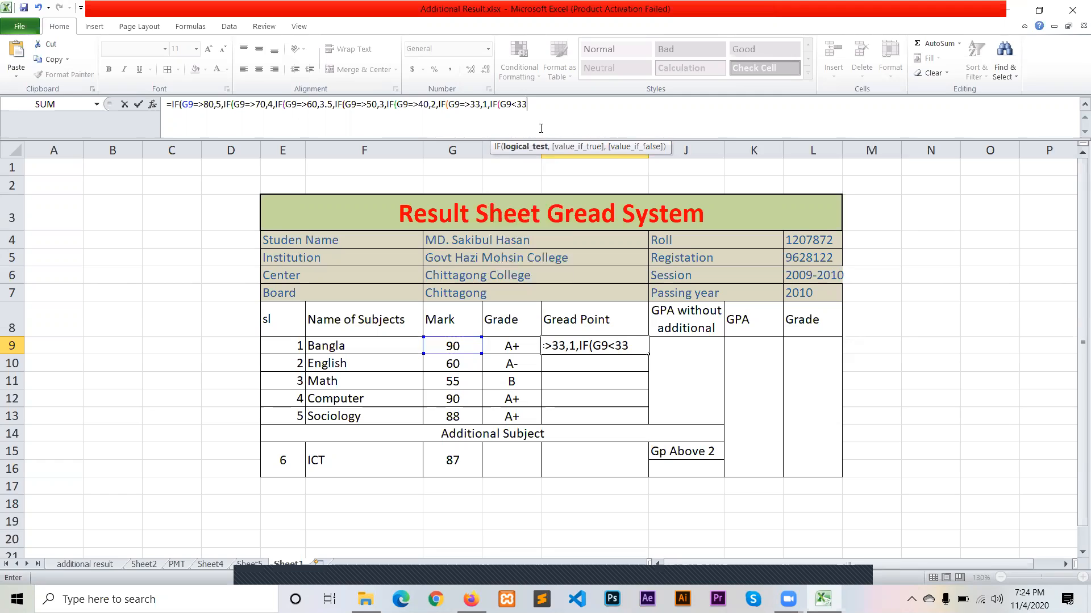
text(,)
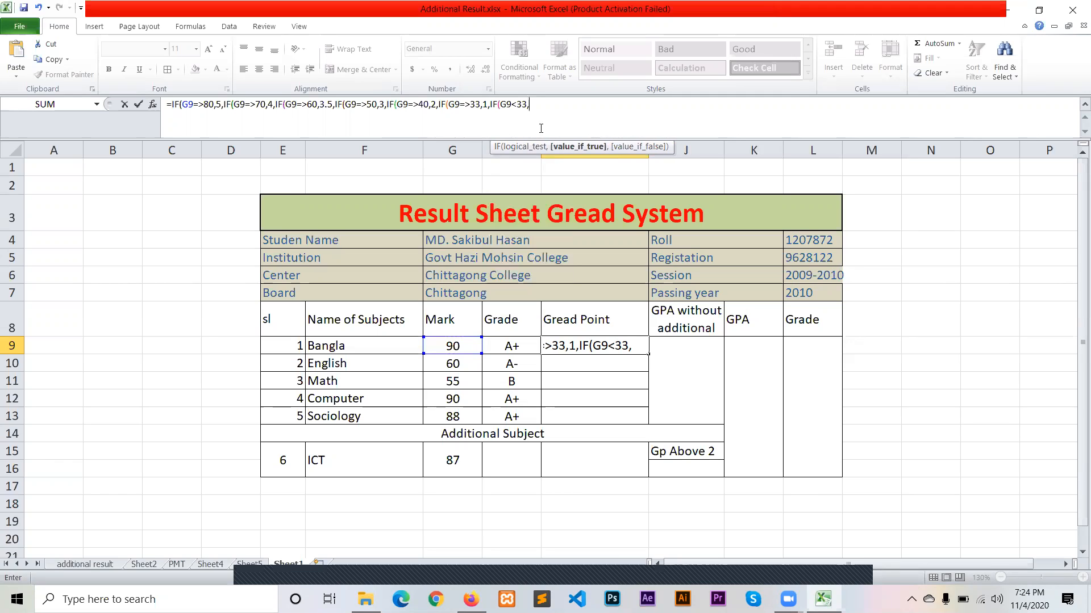
text(0))))))
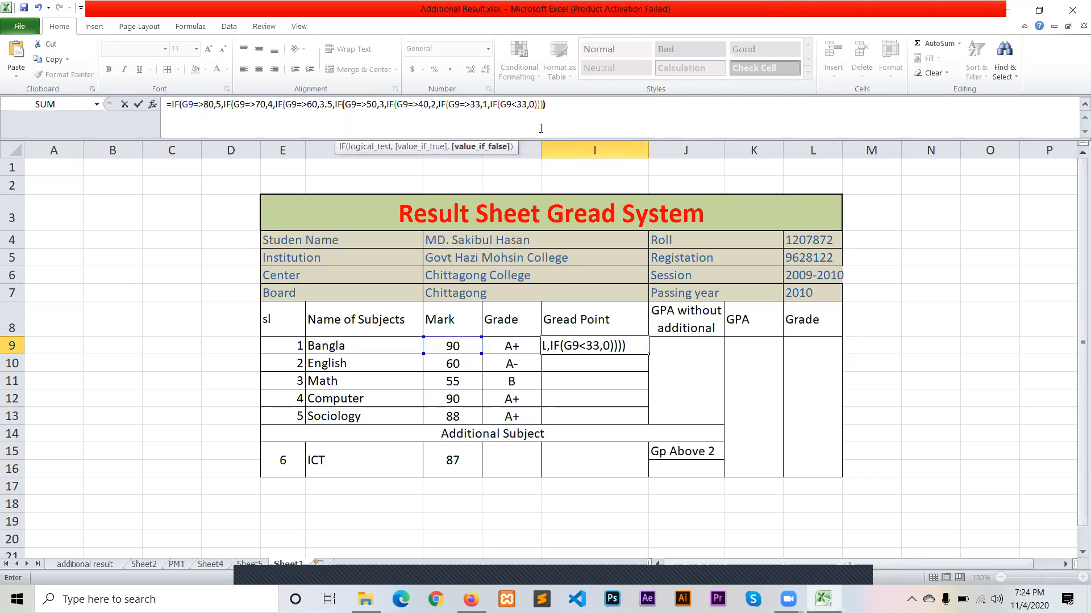
- Close all seven IFs and enter the I9 formula, accepting the proposed correction to the >= operators
text()))
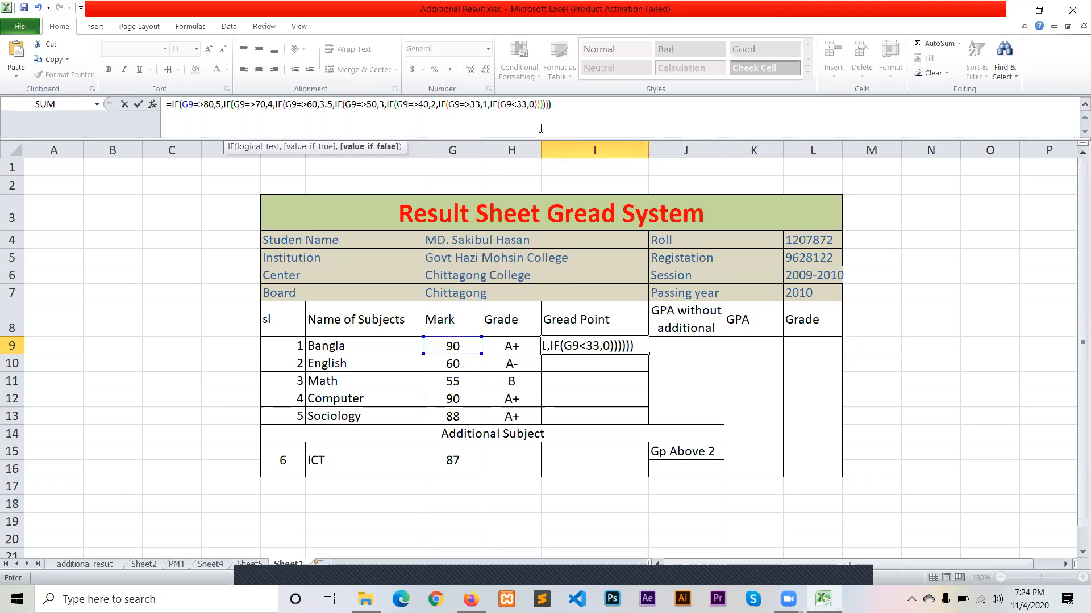
text())
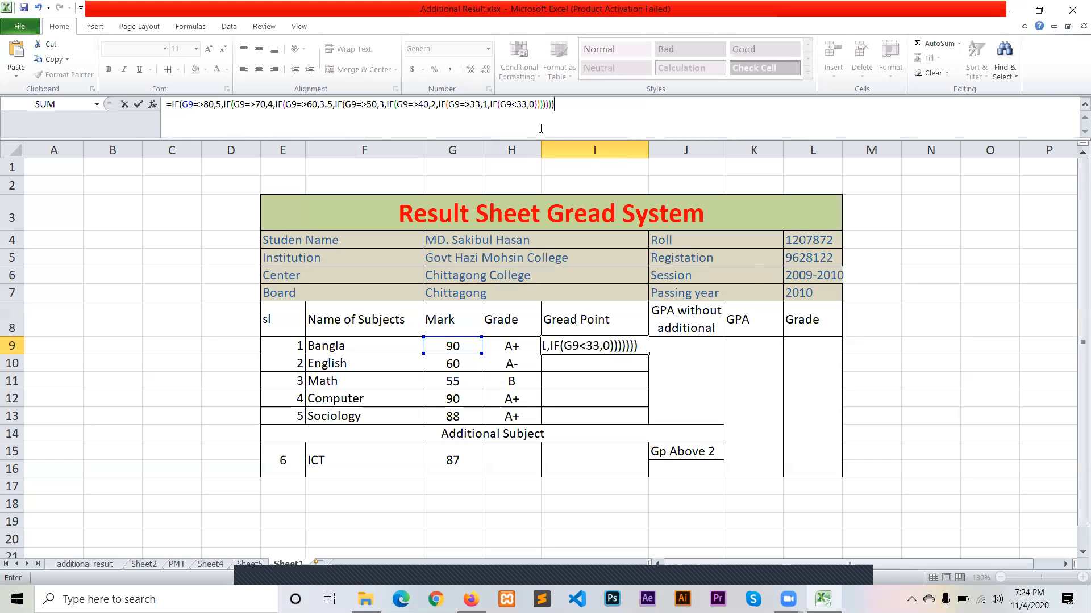
key(Return)
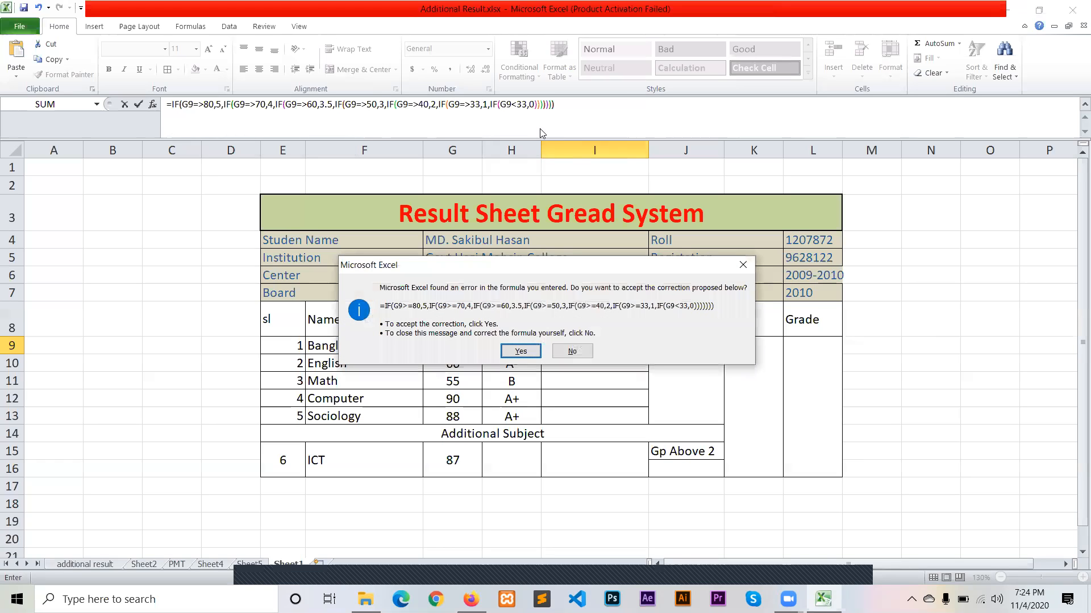
key(Return)
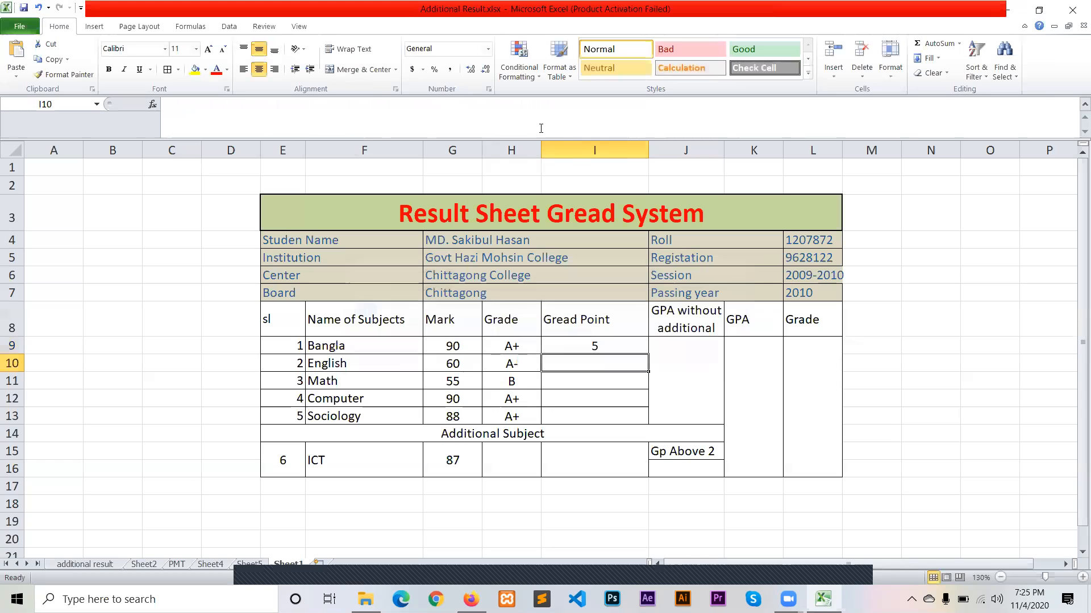
- Remove the final IF(G9<33,0) argument from the grade point formula in I9
click(600, 345)
click(564, 102)
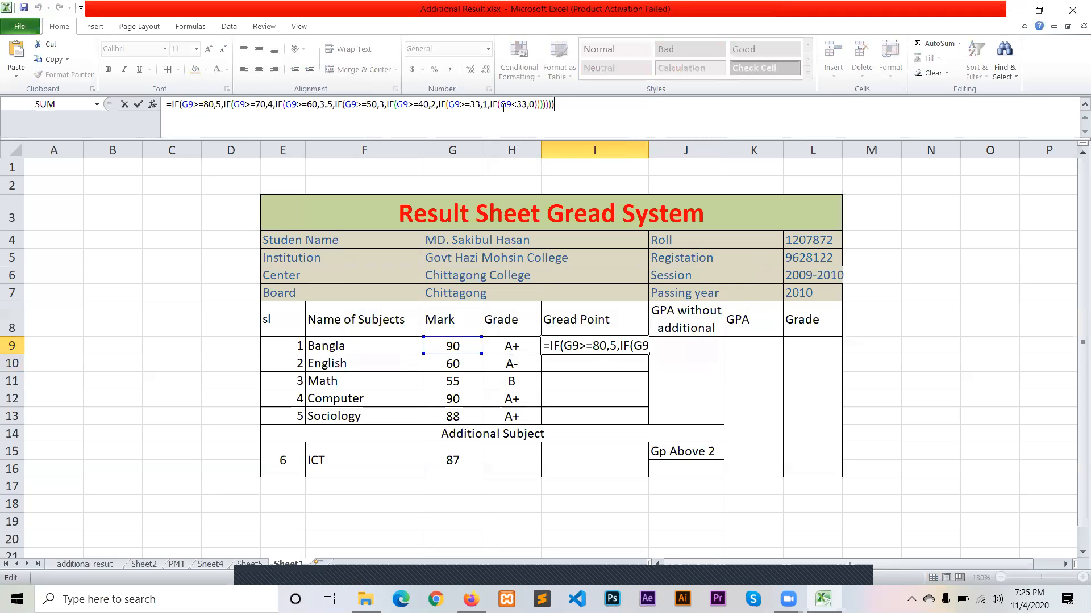
click(567, 104)
drag(490, 105, 536, 104)
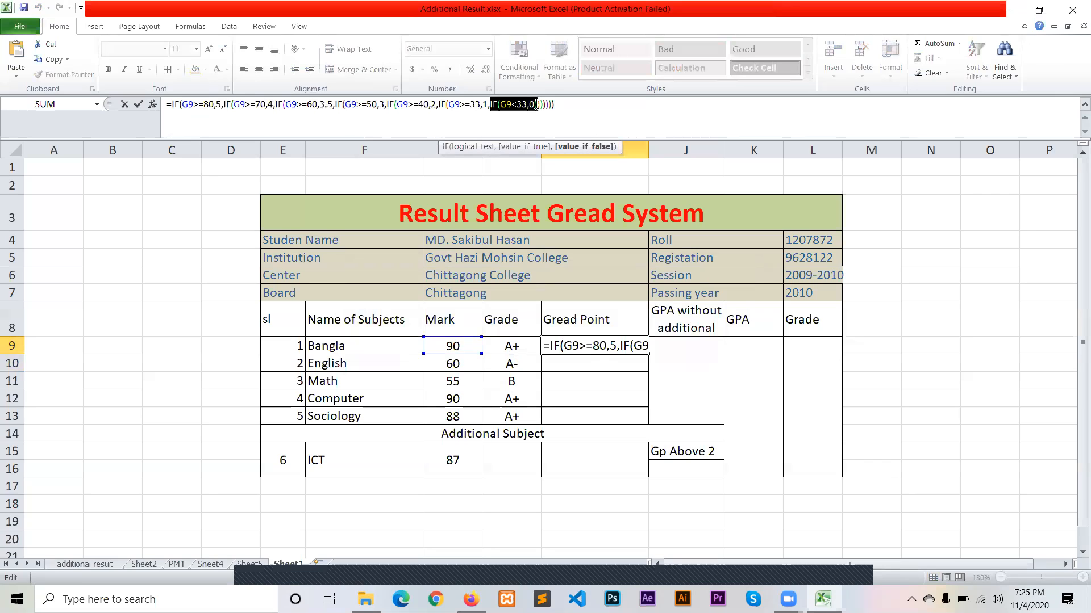
key(Delete)
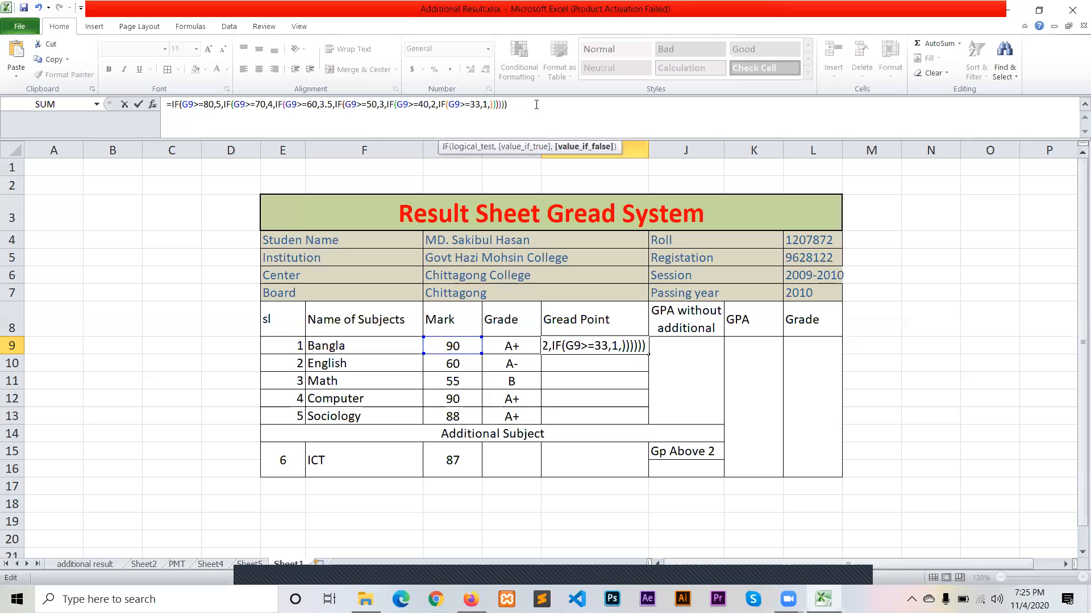
- Add a last nested IF to the I9 grade point formula that returns 0 when G9<33
text(0)
key(BackSpace)
text(IF)
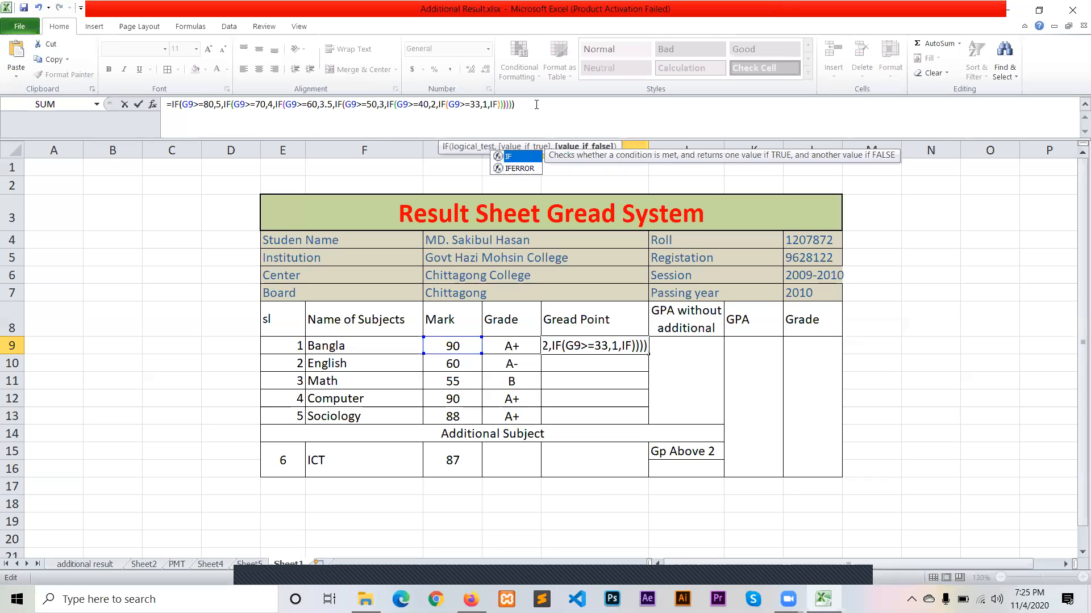
text(()
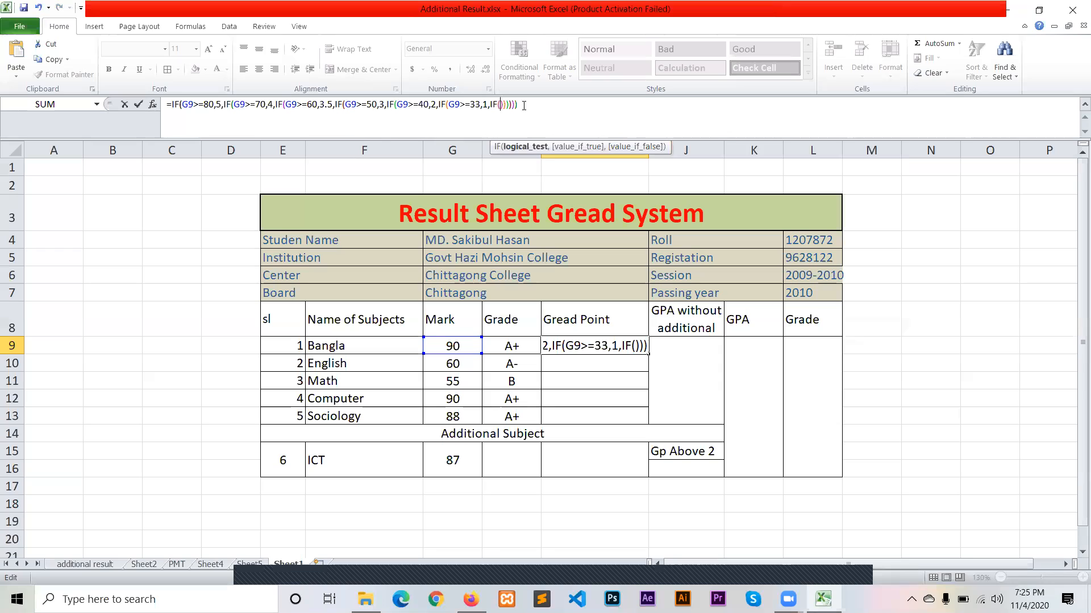
click(458, 348)
text(>)
key(BackSpace)
text(<33,)
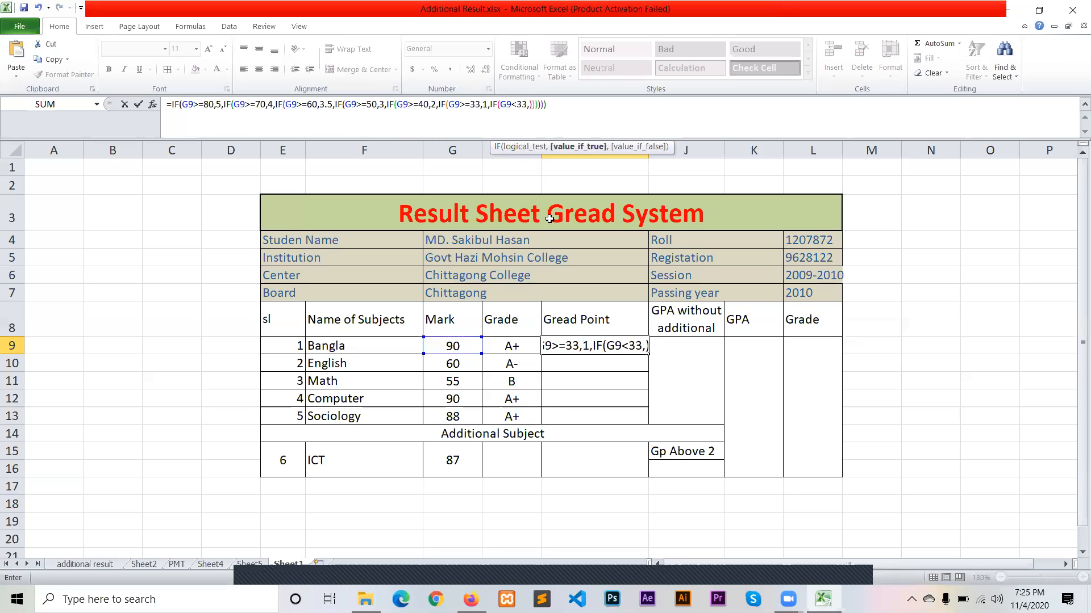
text(0)
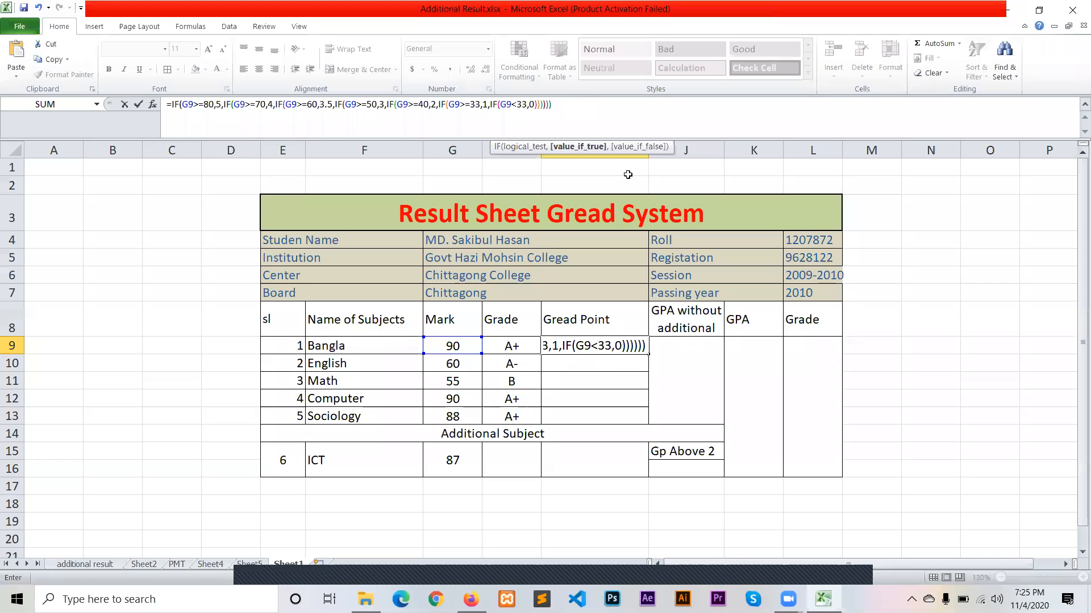
- Enter the grade point formula in I9 and copy it down through I13 for the remaining main subjects
key(Return)
click(588, 347)
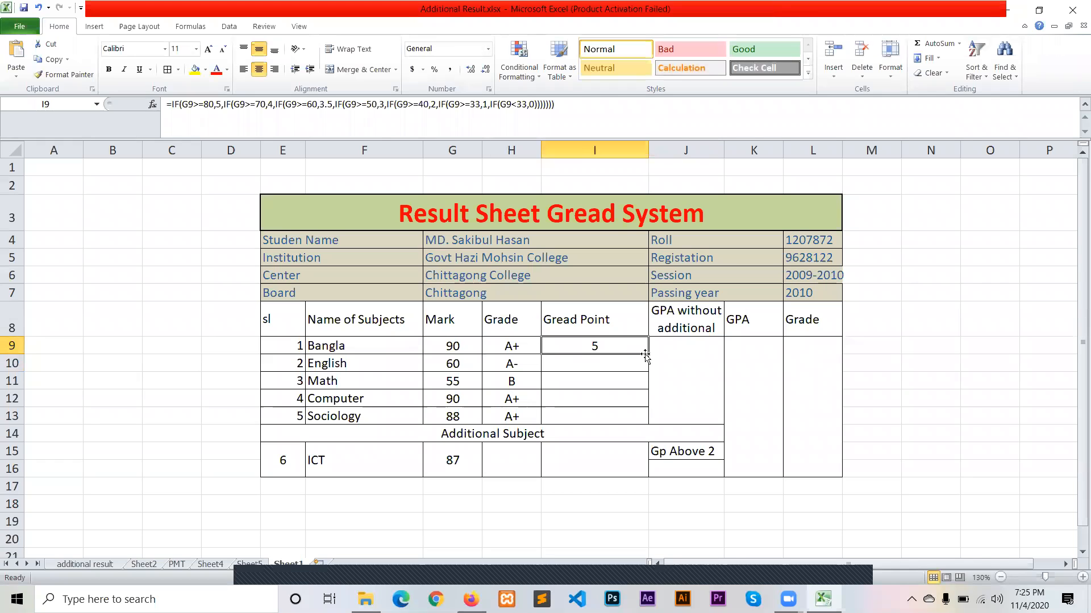
drag(647, 353, 646, 422)
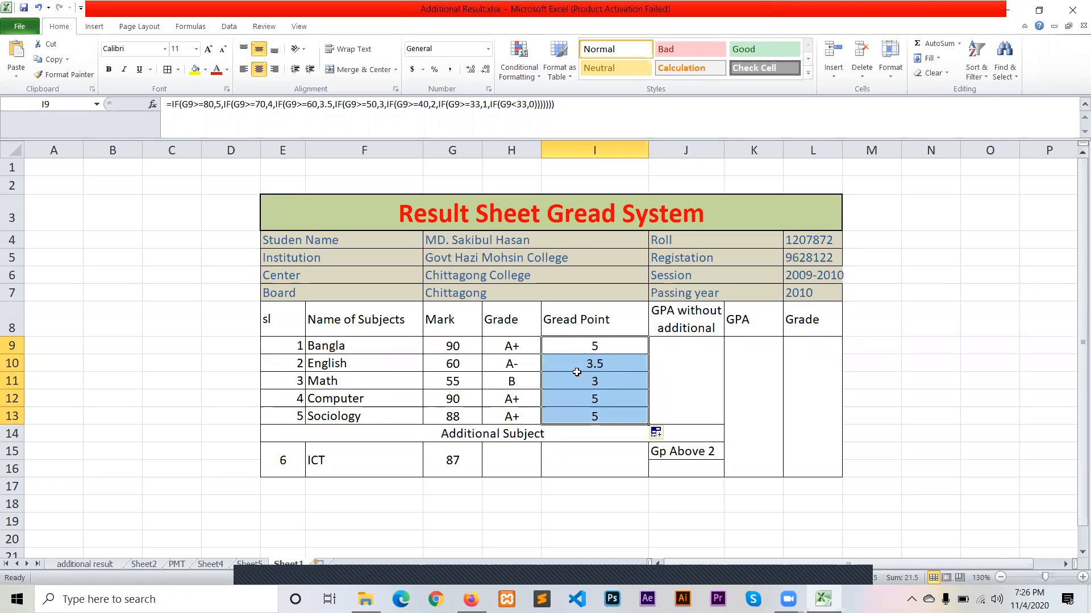
- Try the English marks 44 and 80 in G10 to test the grade and grade point formulas
click(467, 362)
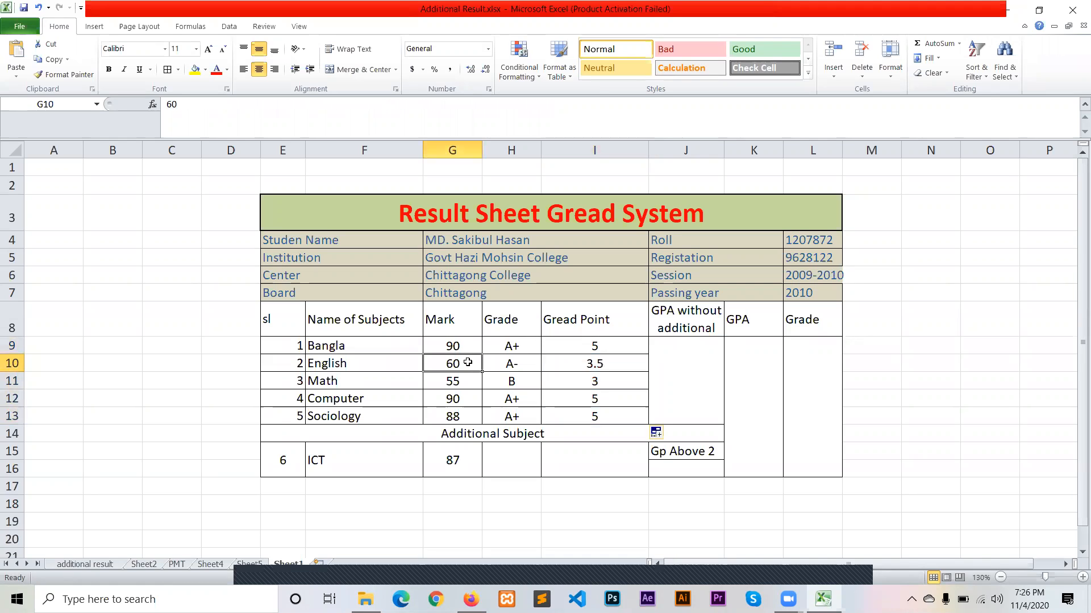
text(444)
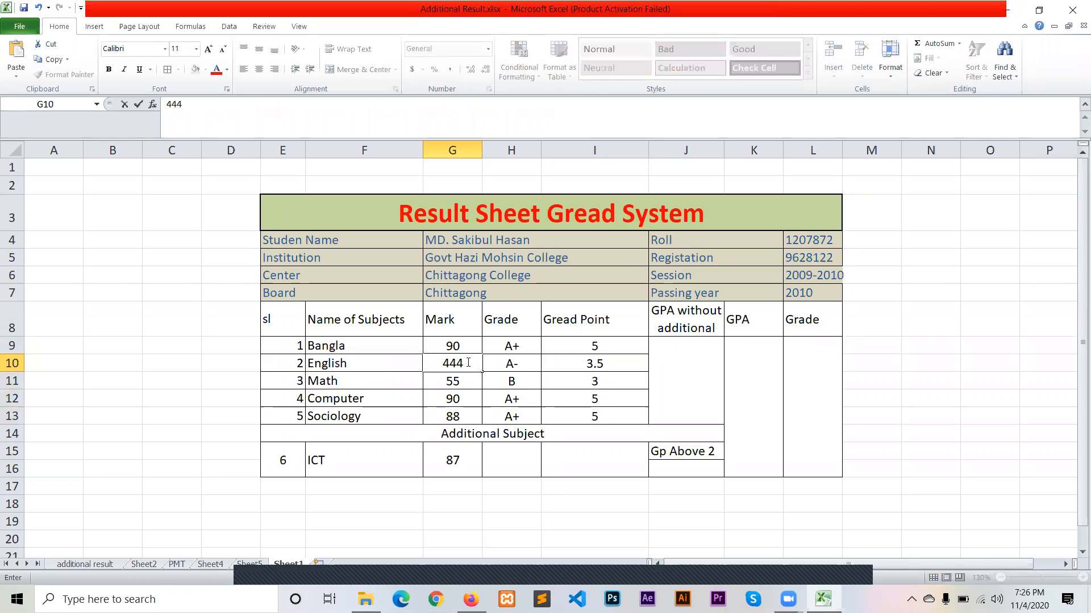
key(BackSpace)
key(Return)
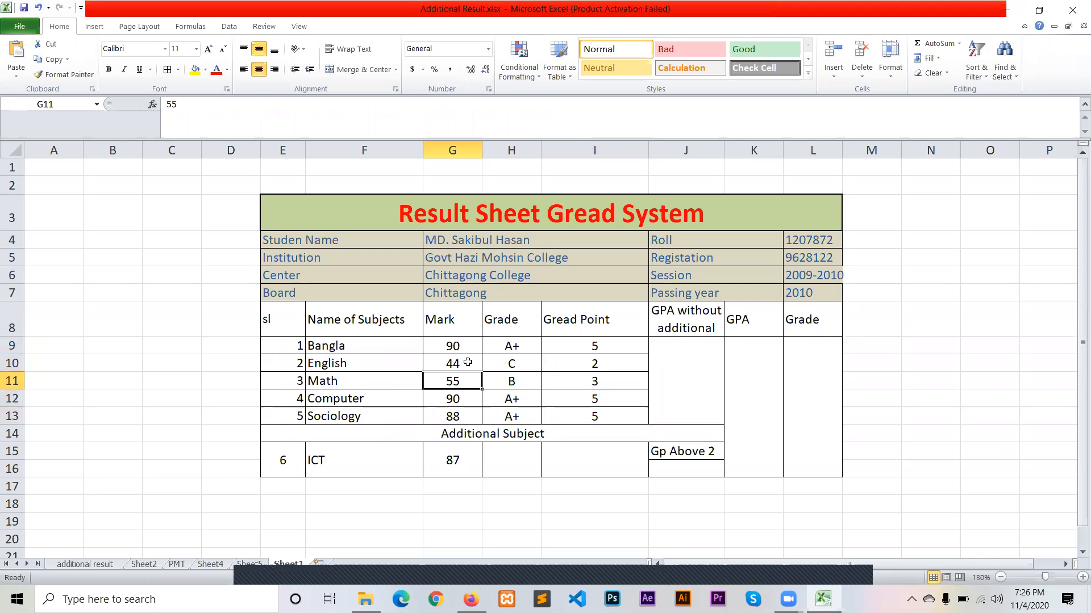
click(468, 362)
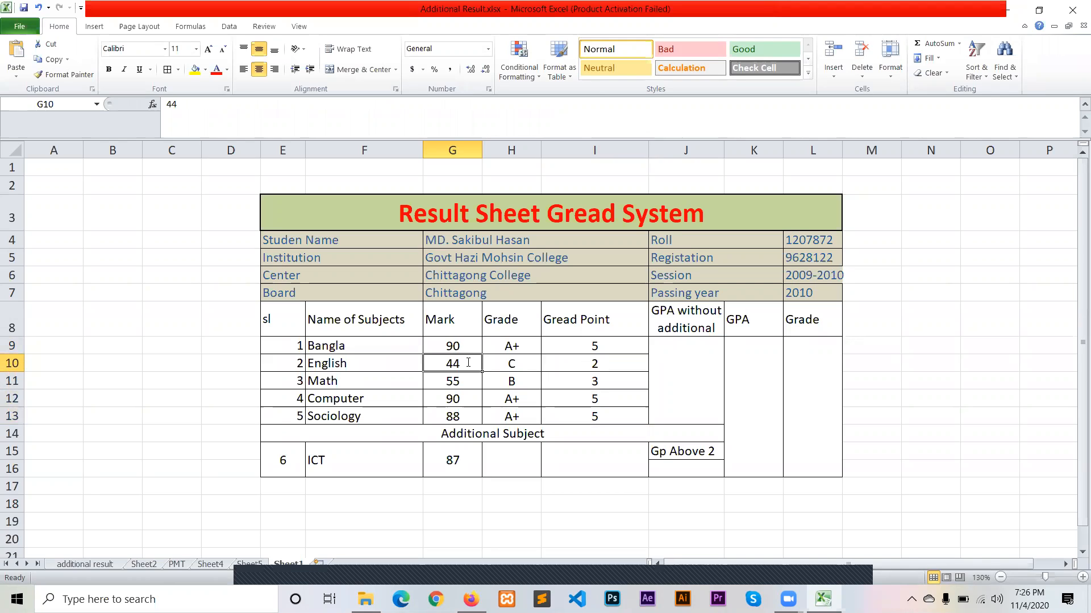
text(80)
key(Return)
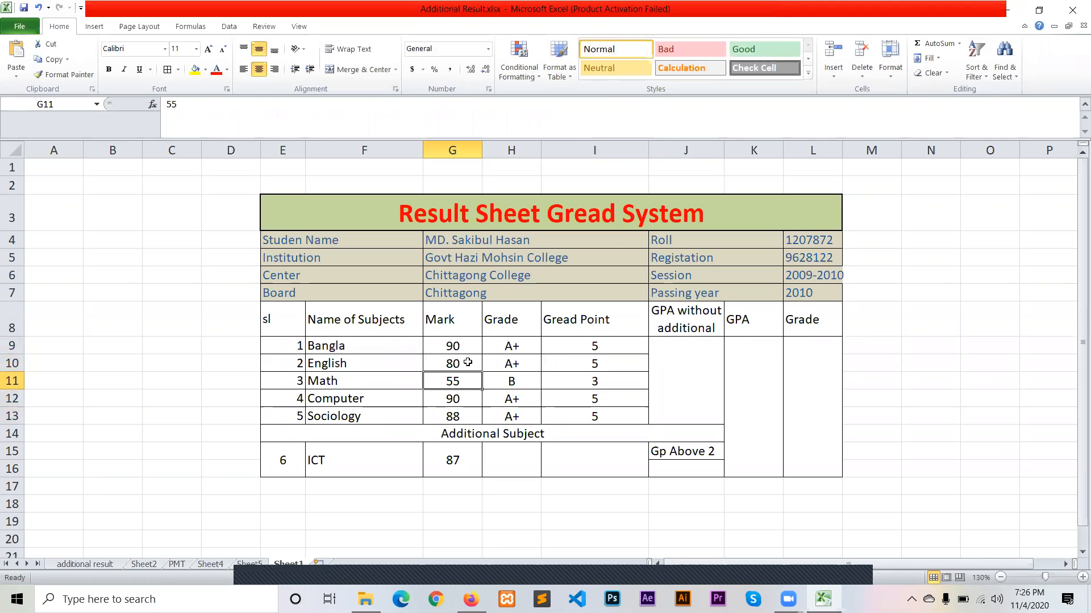
- Set the English mark in G10 to 79 and select the grade point formula in I9
click(468, 362)
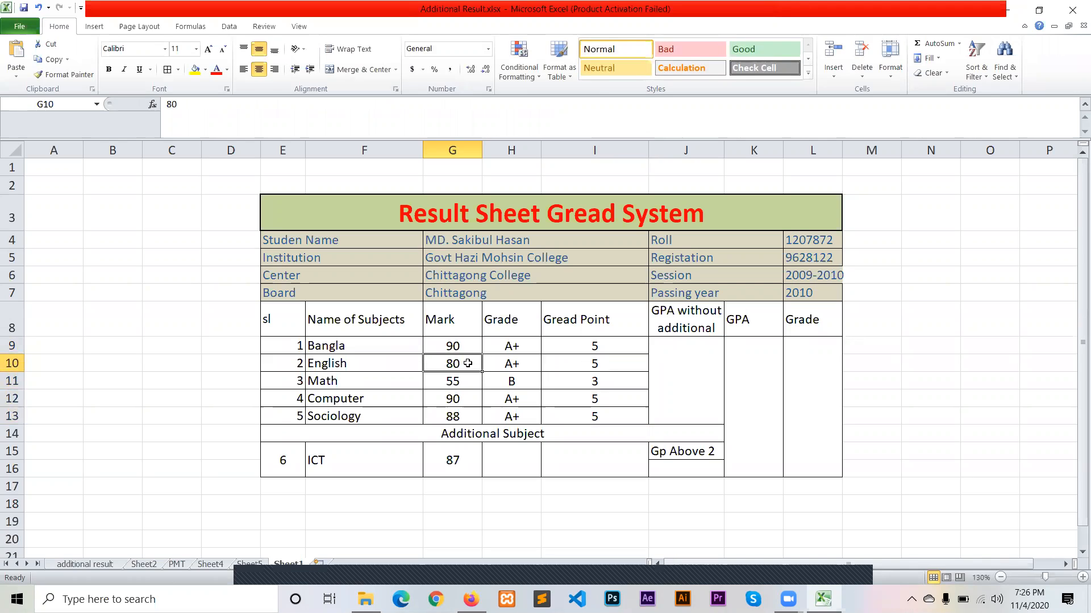
text(79)
key(Return)
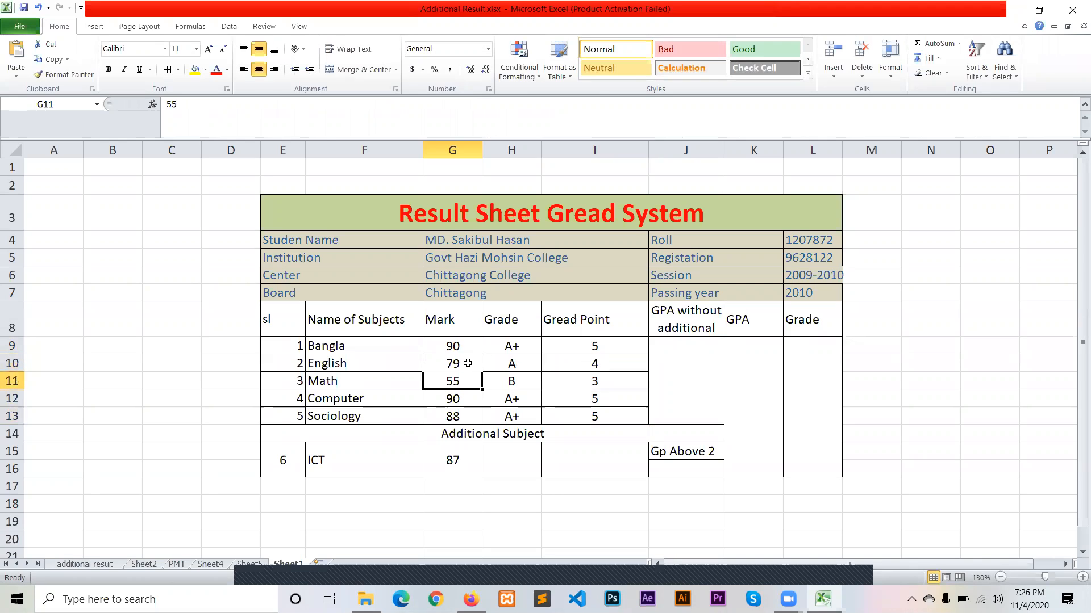
click(575, 349)
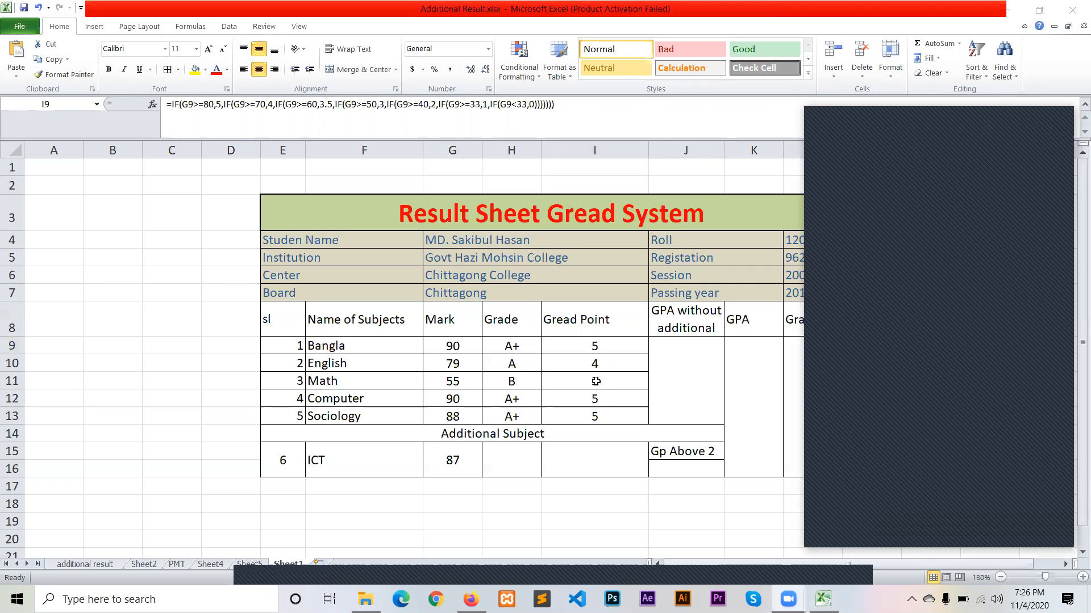
- Fill in grade A and grade point 5 for the additional subject ICT in H15 and I15
click(544, 460)
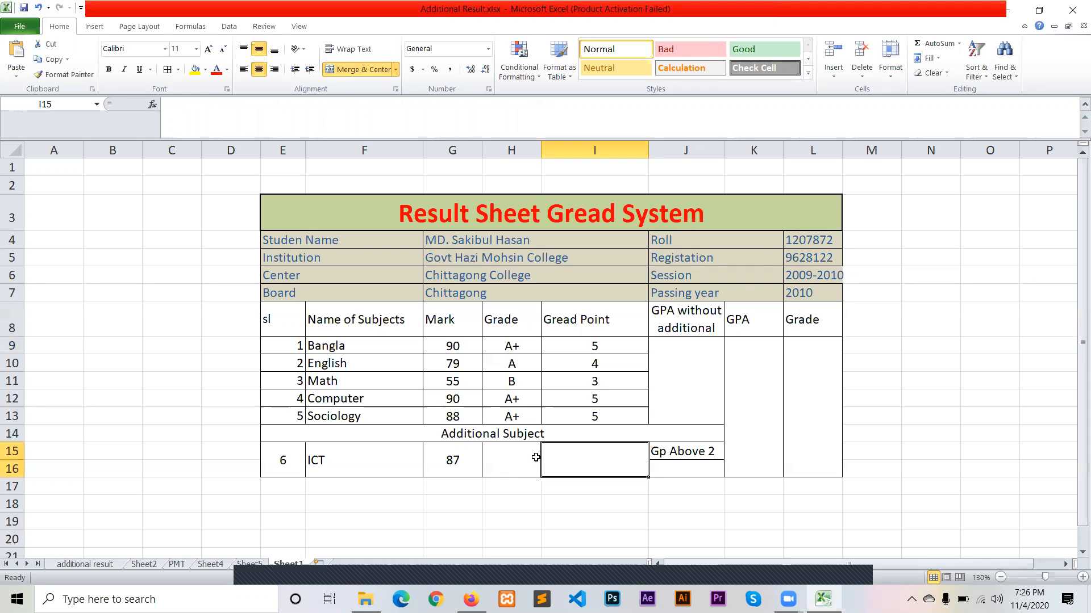
click(523, 463)
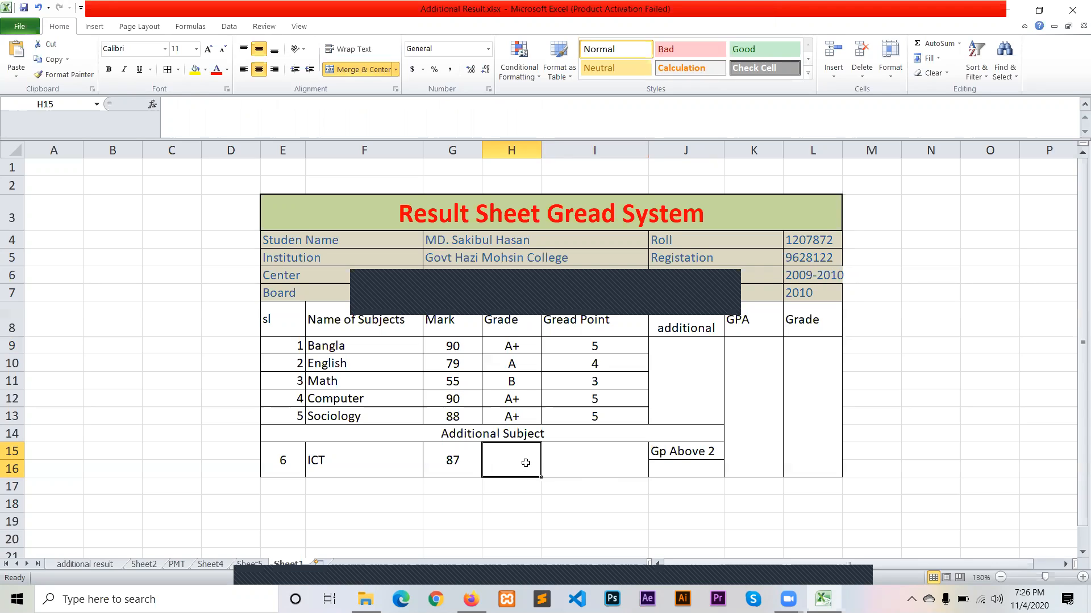
text(a)
key(BackSpace)
text(A)
click(571, 463)
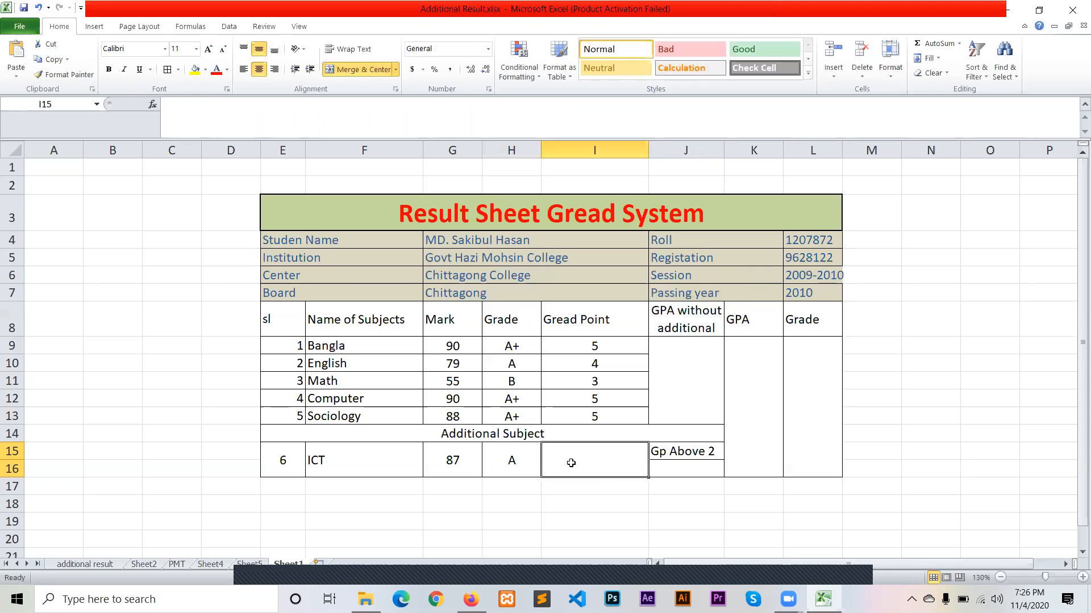
text(5)
- Enter the formula =I15-2 in J16 under Gp Above 2 and reselect that cell
click(659, 468)
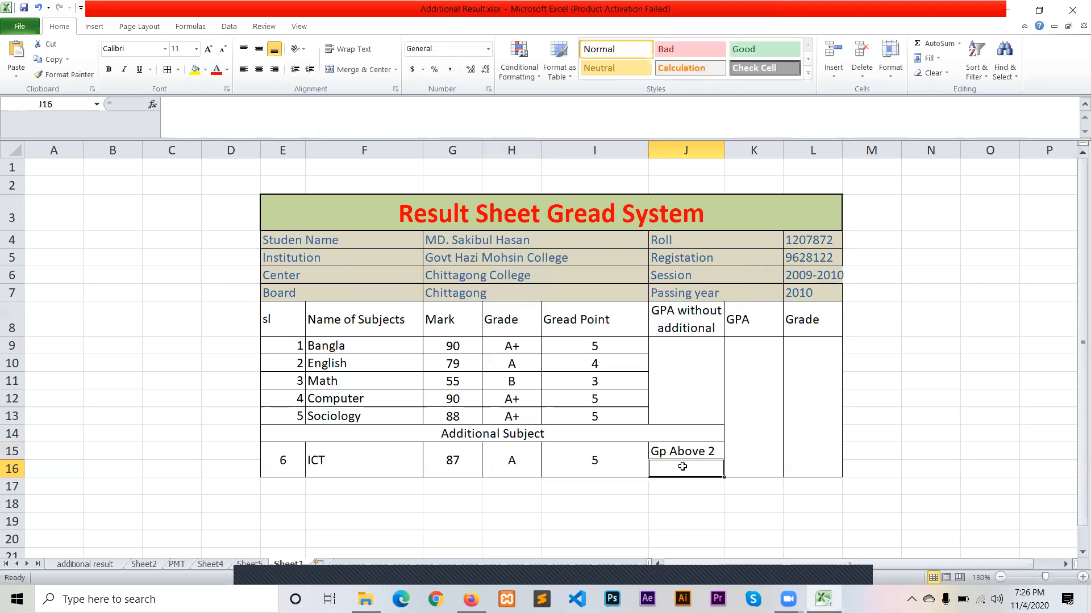
click(491, 114)
text(=)
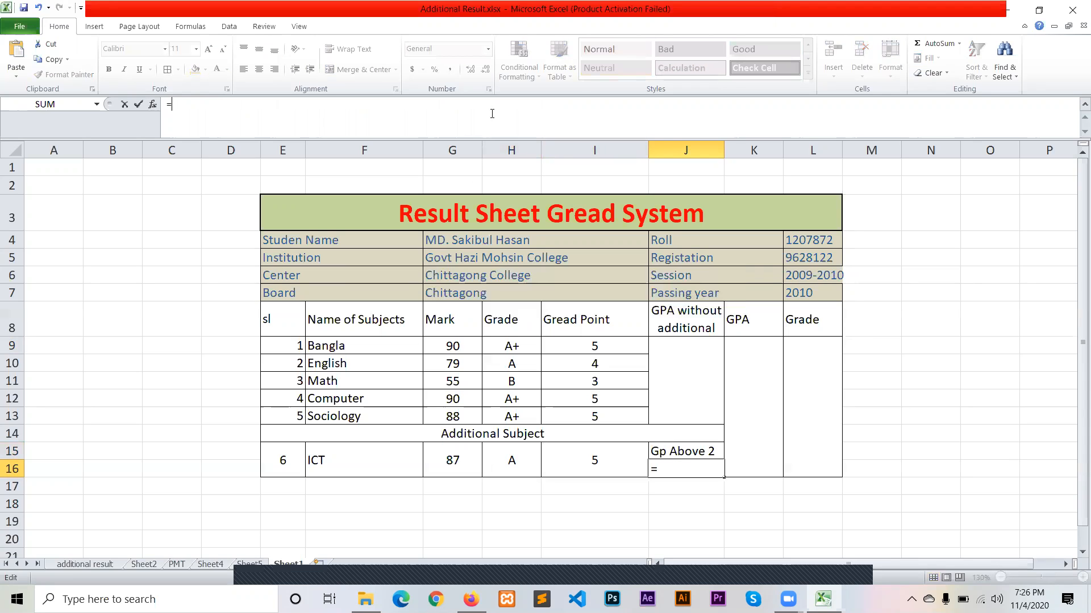
click(579, 468)
text(-)
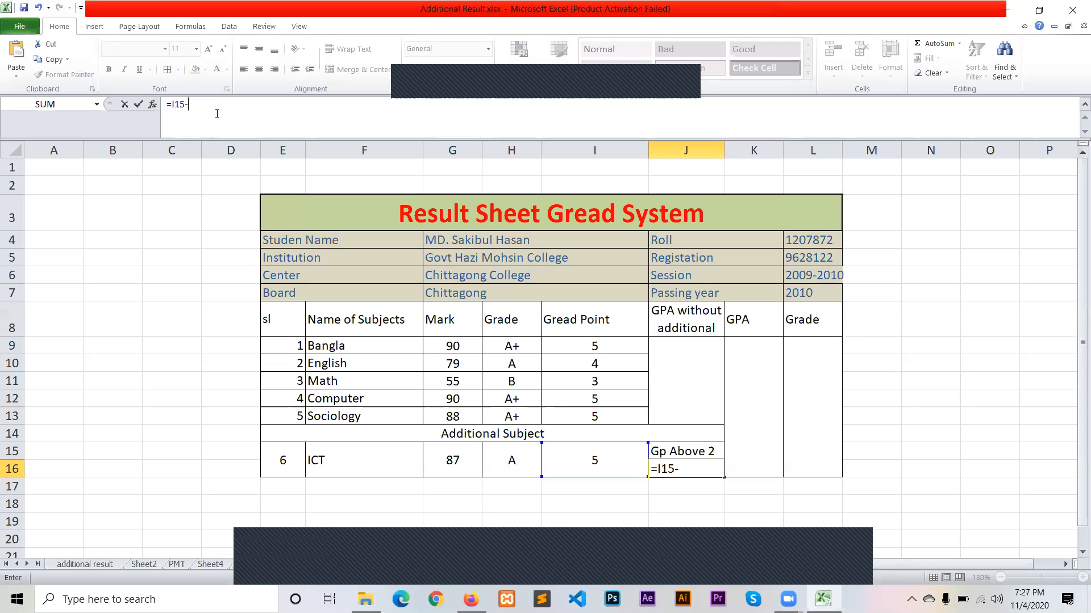
text(2)
key(Return)
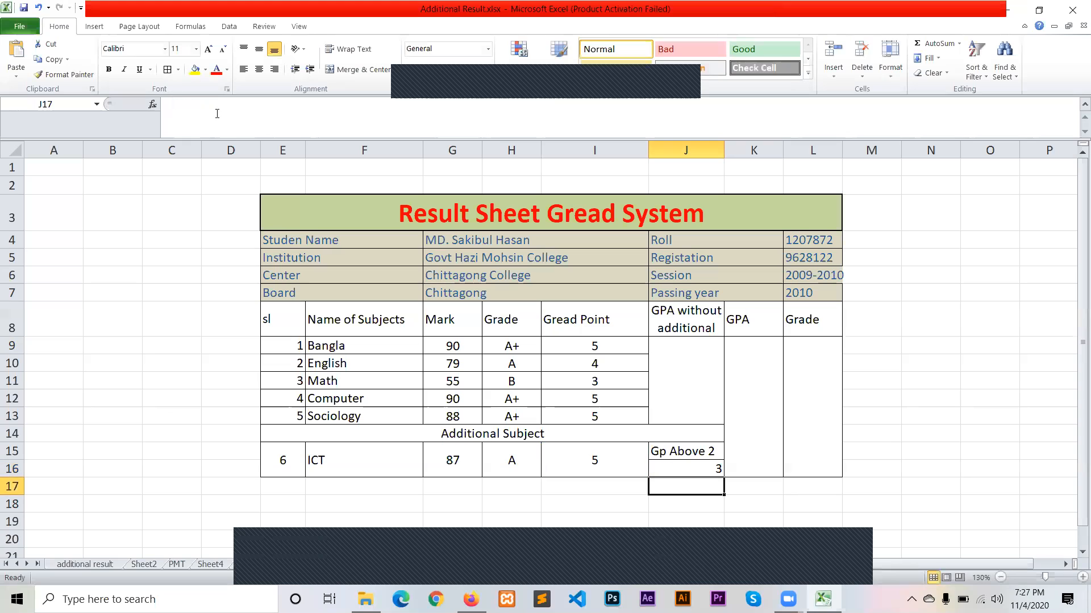
click(700, 467)
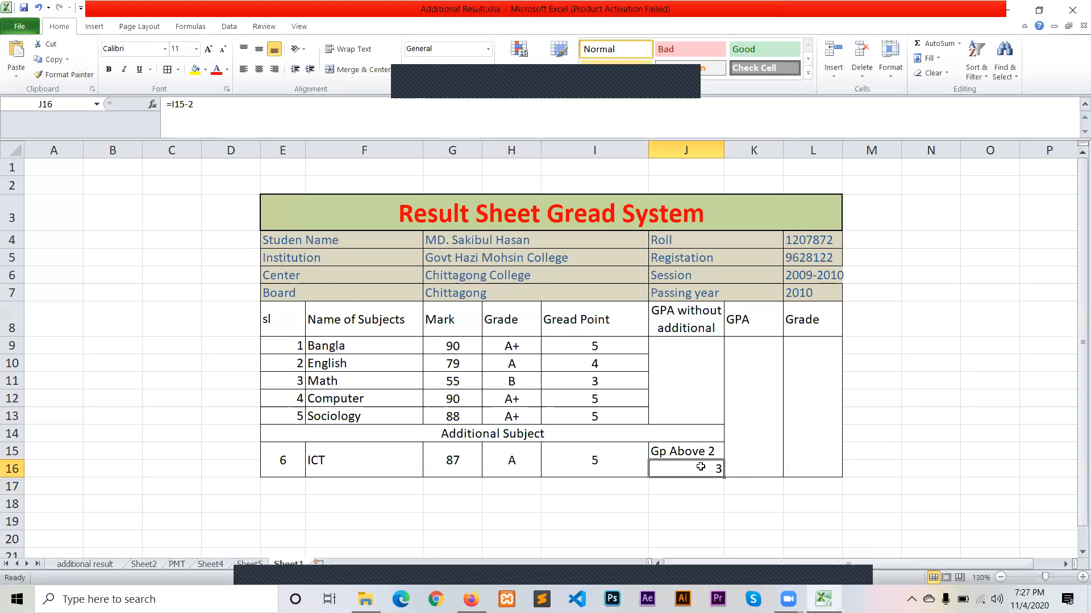
click(581, 81)
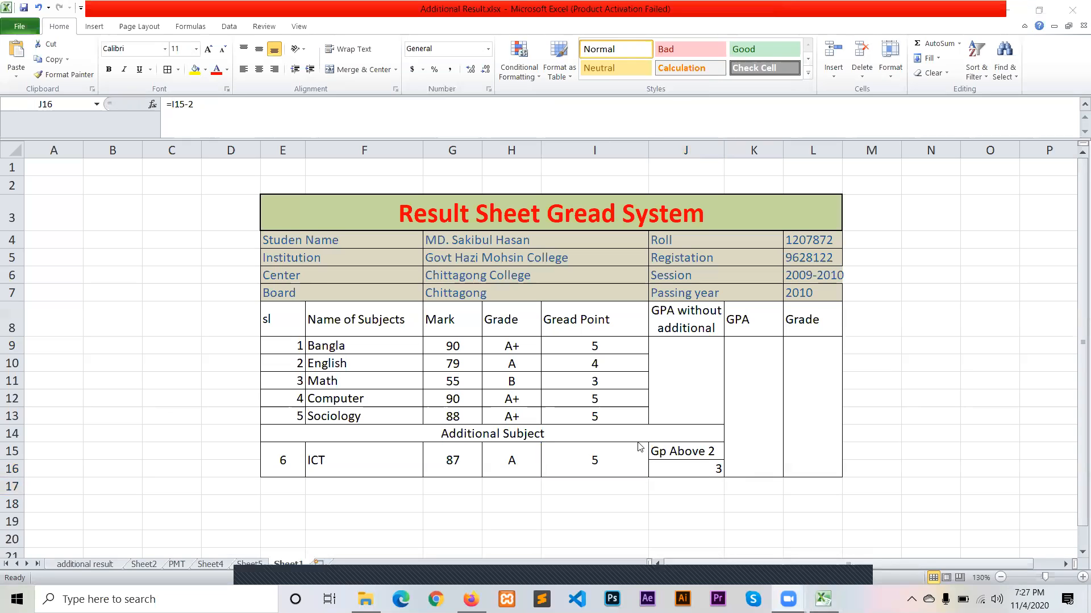
click(696, 471)
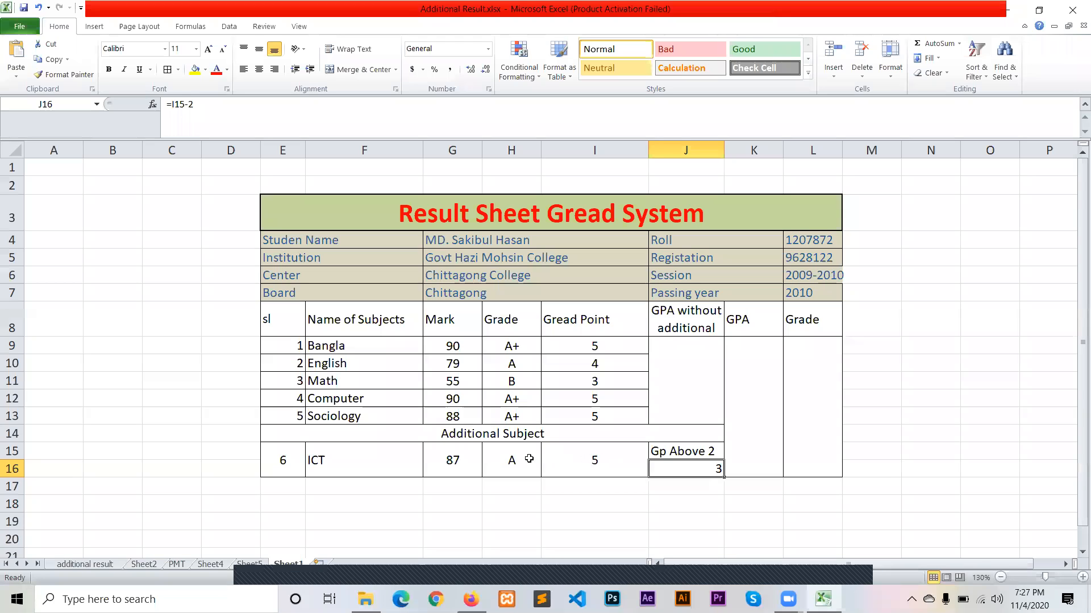
- Test the Gp Above 2 formula with ICT grade points 3 and 2 in I15, and set the grade point back to 5
click(600, 461)
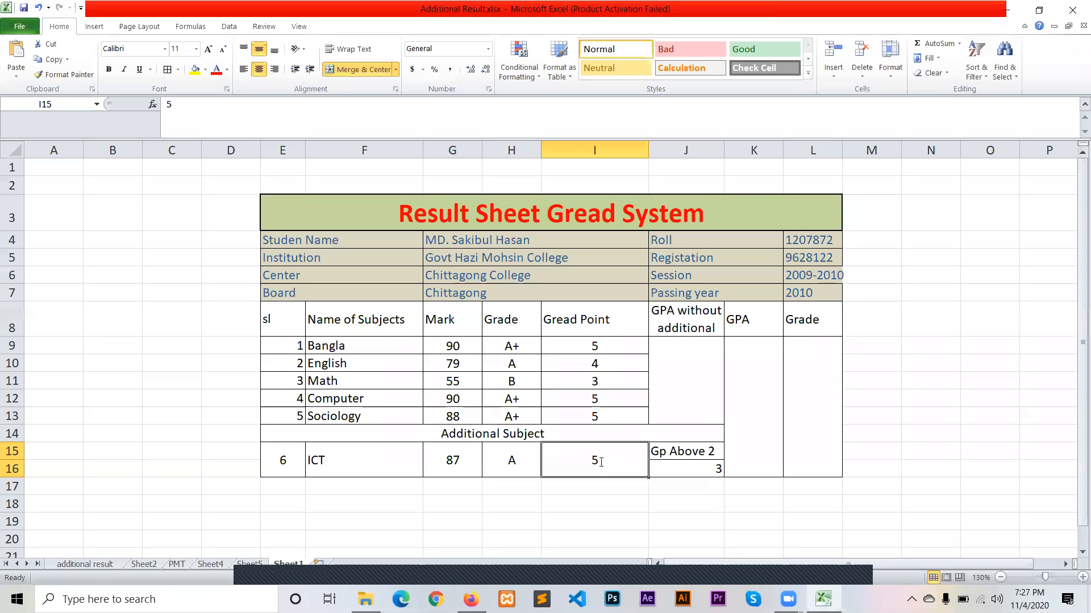
text(3)
key(Return)
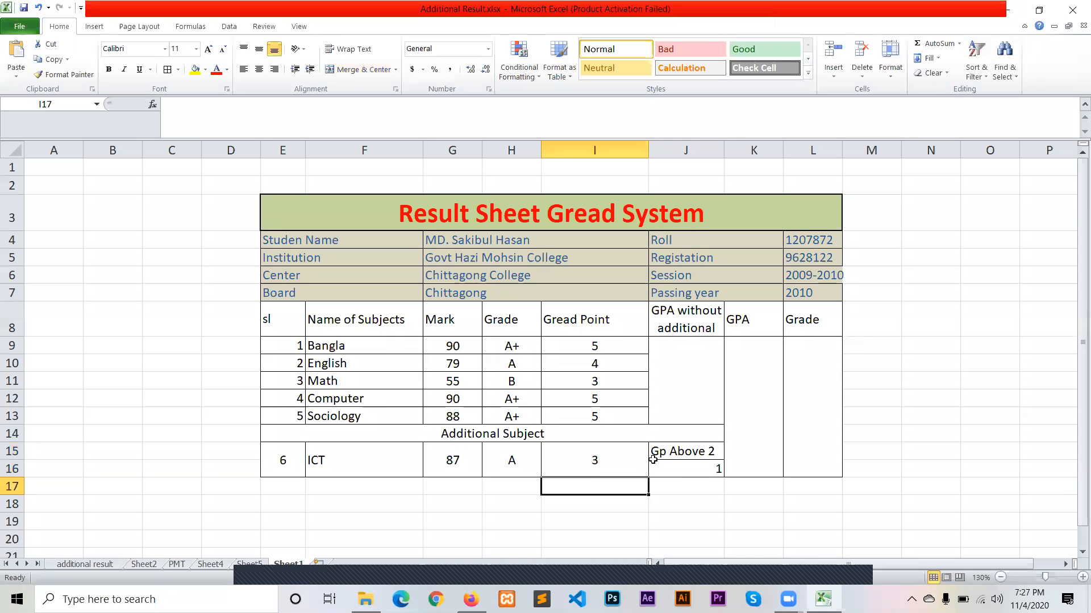
click(693, 470)
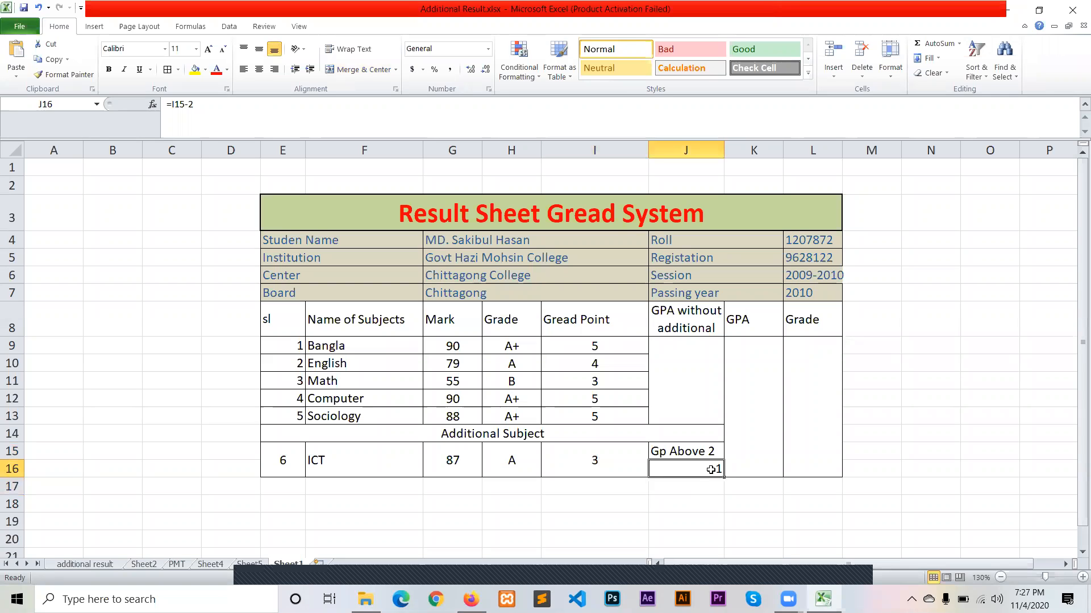
click(609, 455)
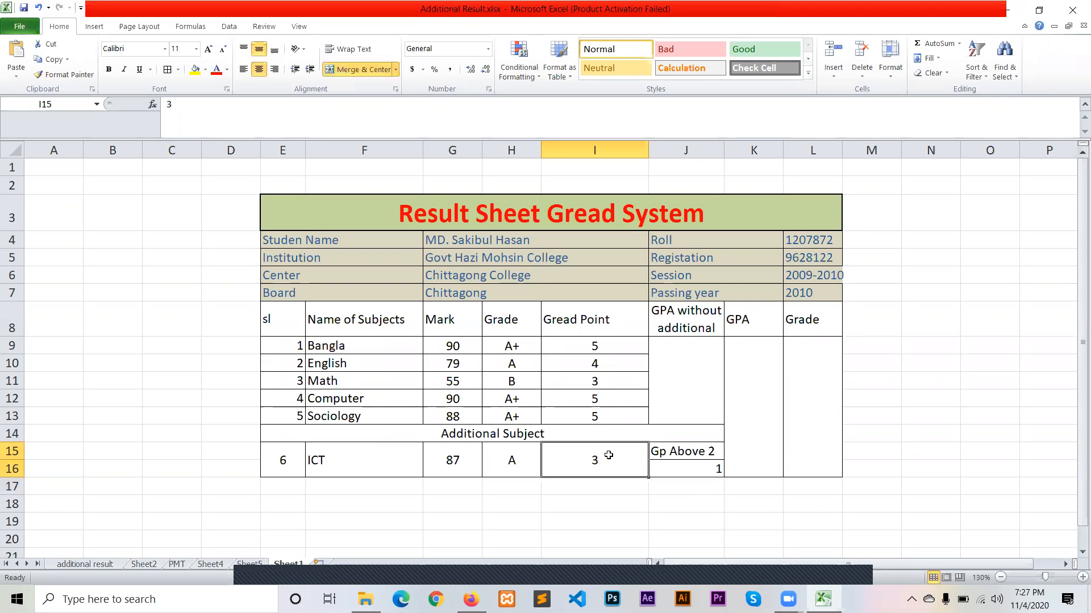
text(2)
key(Return)
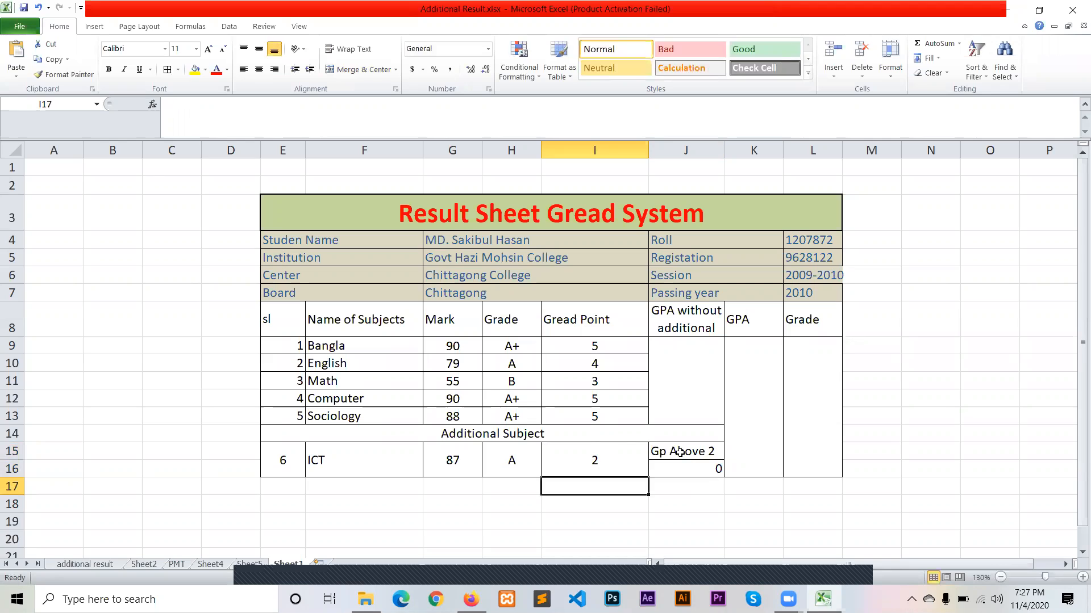
click(610, 459)
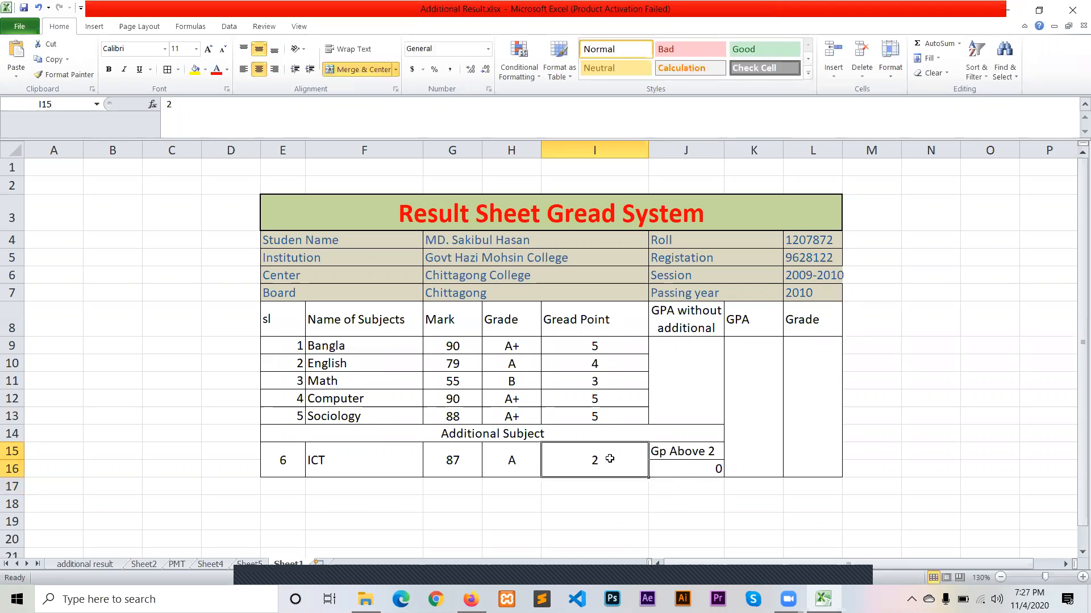
text(5)
key(Return)
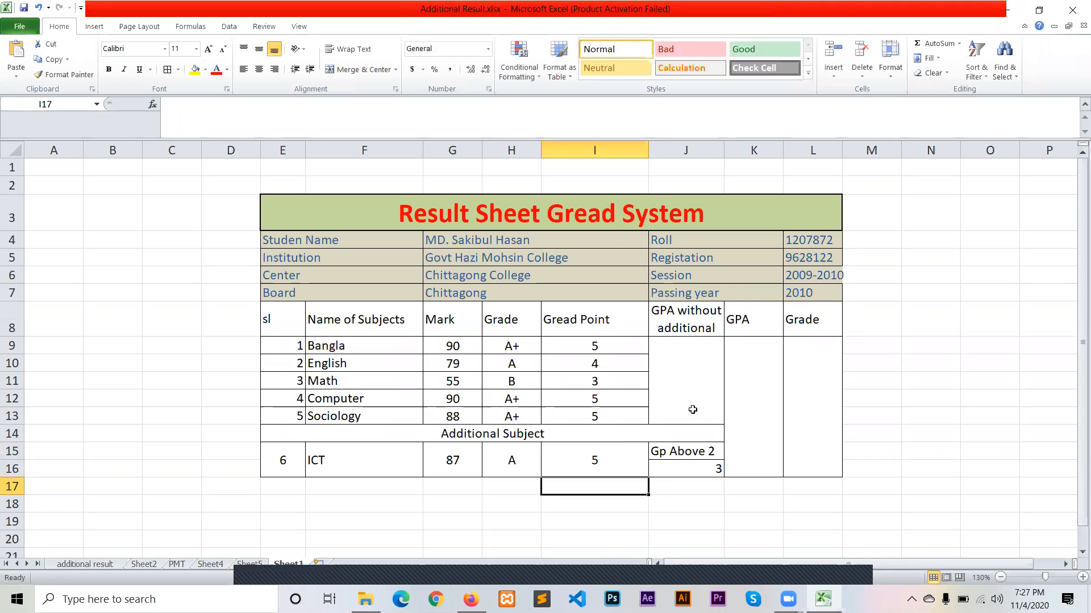
- Begin the GPA without additional formula in merged cell J9 with =IF(OR(I9=0, as its first condition
click(697, 375)
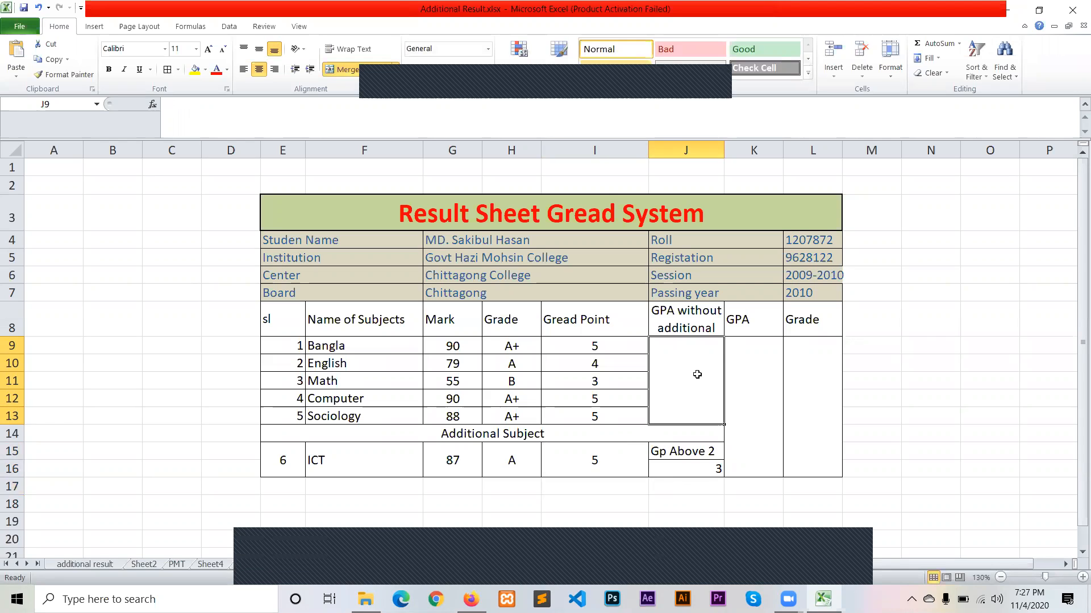
click(618, 84)
click(478, 109)
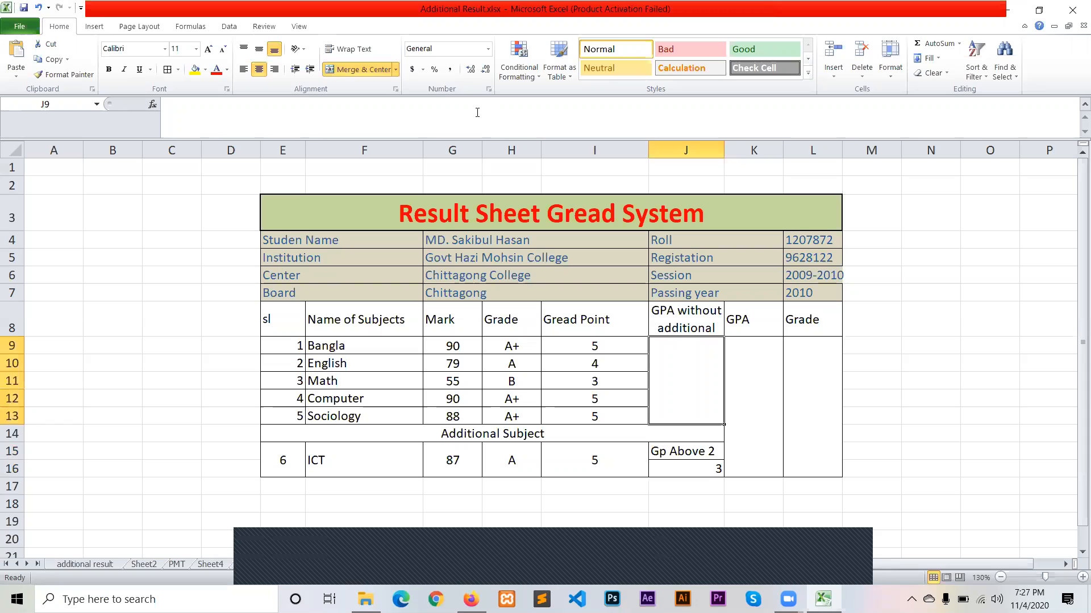
click(477, 112)
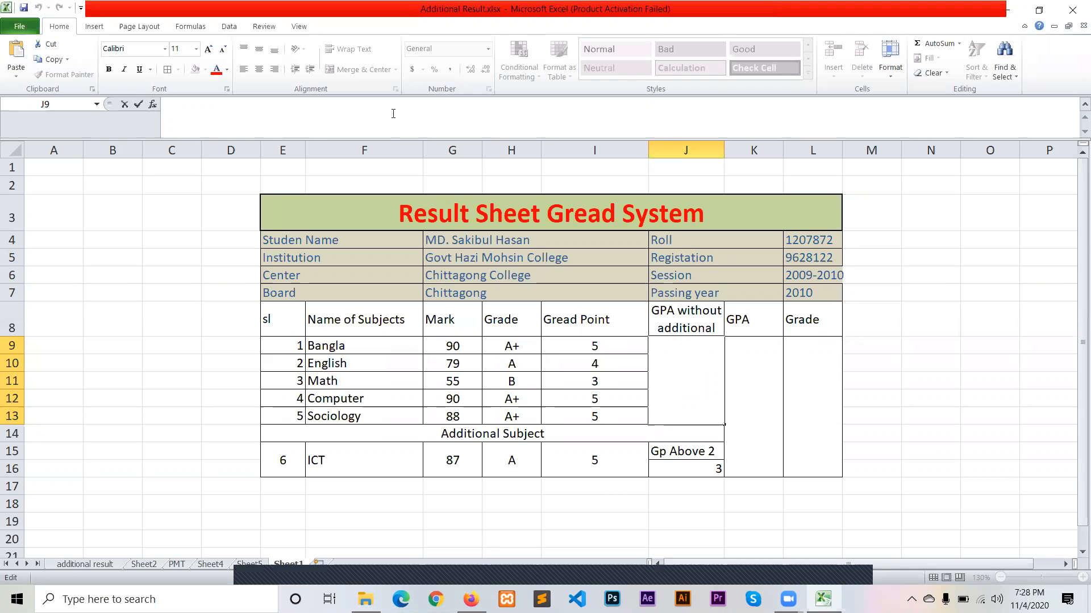
text(=)
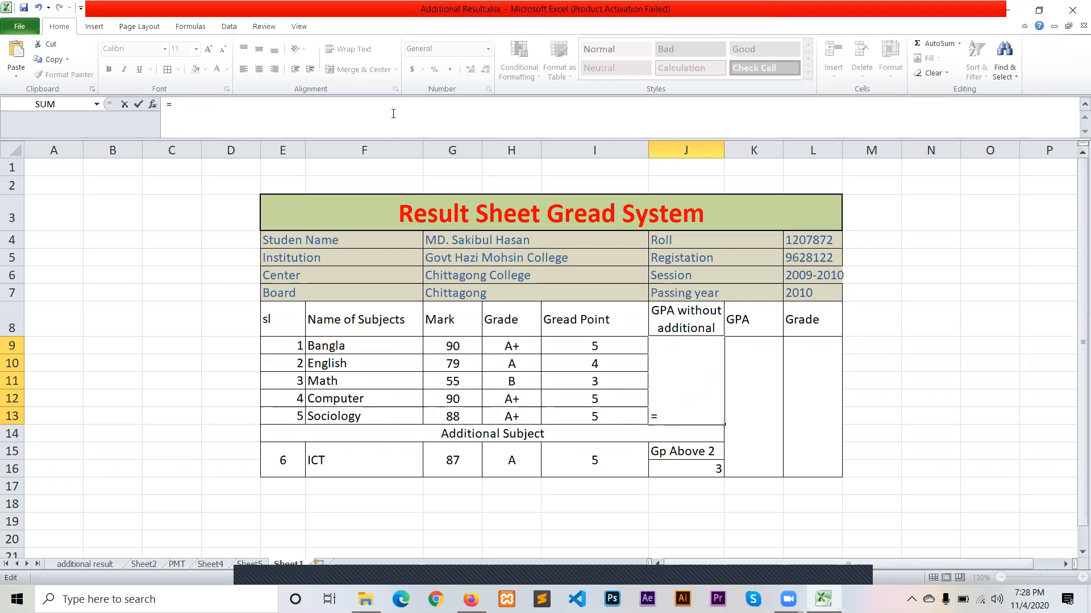
text(IF)
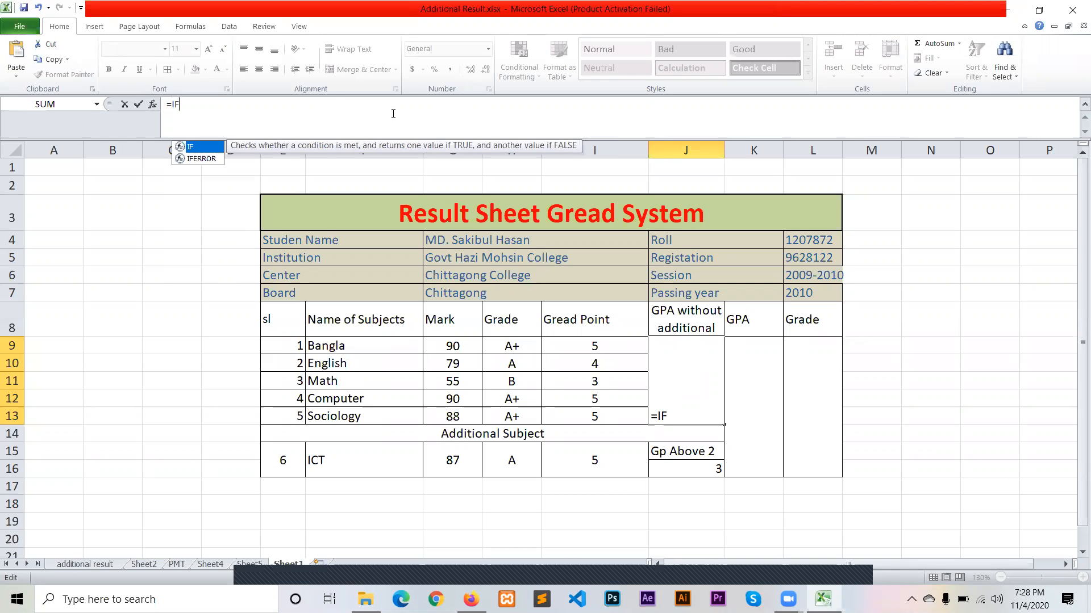
text((OR()
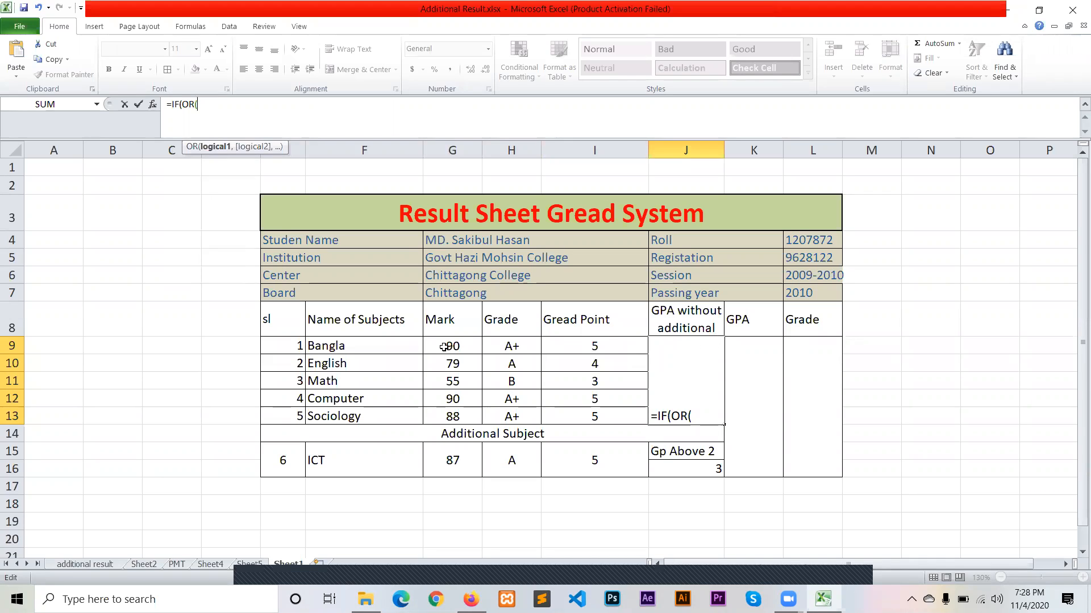
click(597, 348)
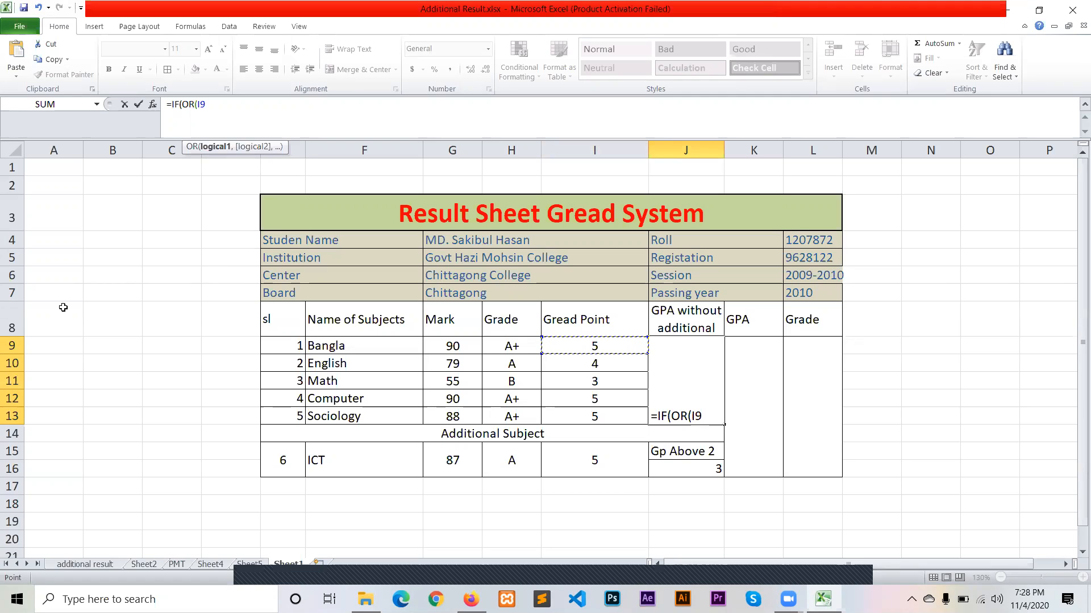
text(=0,)
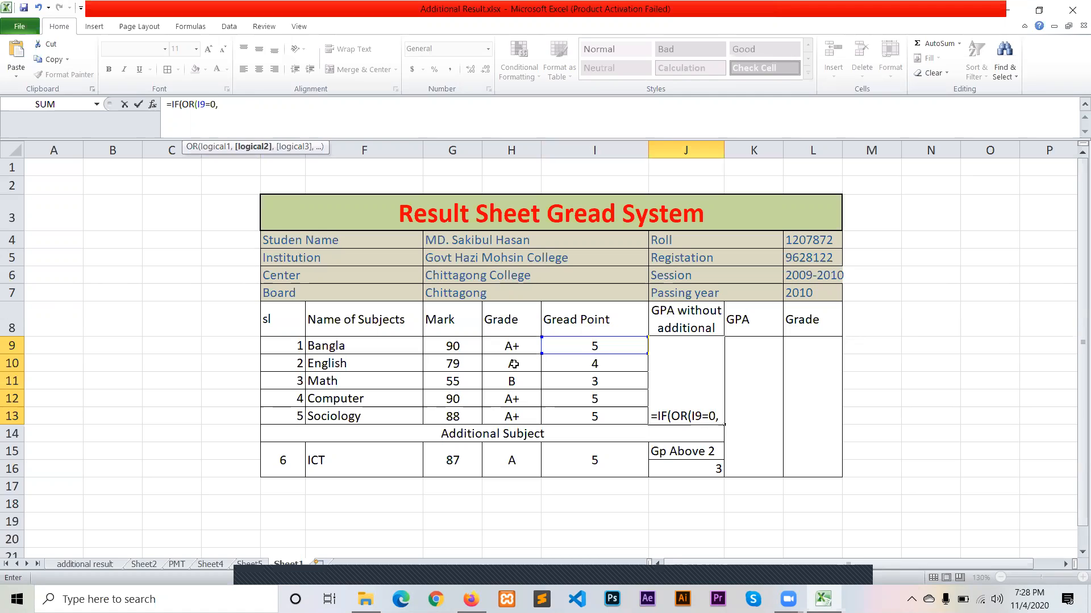
- Add the conditions I10=0, I11=0, I12=0 and I13=0 to the OR test in J9 and close its parenthesis
click(596, 365)
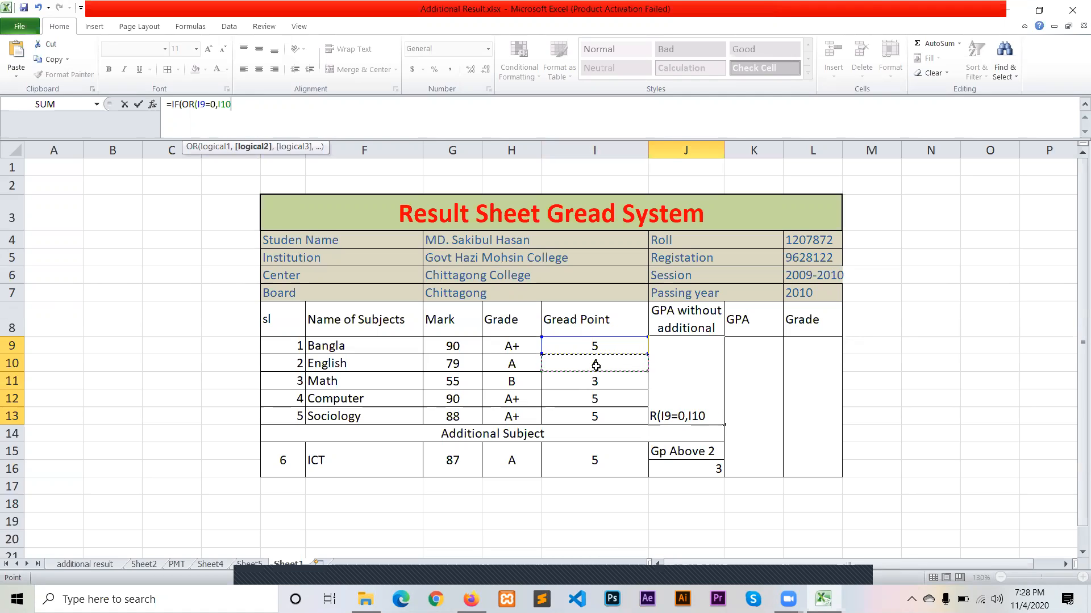
text(=0)
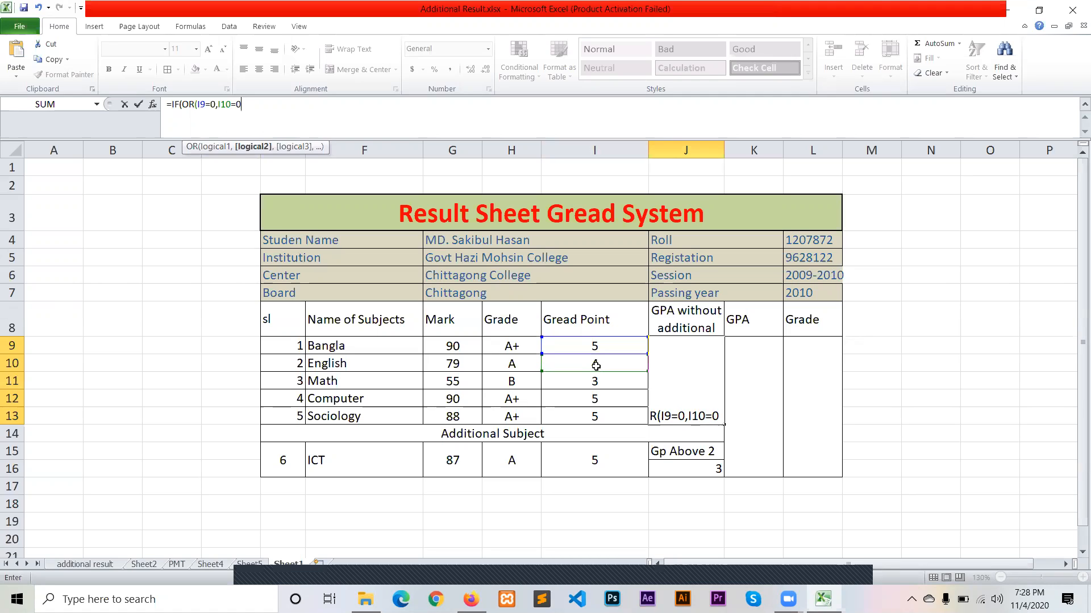
text(,)
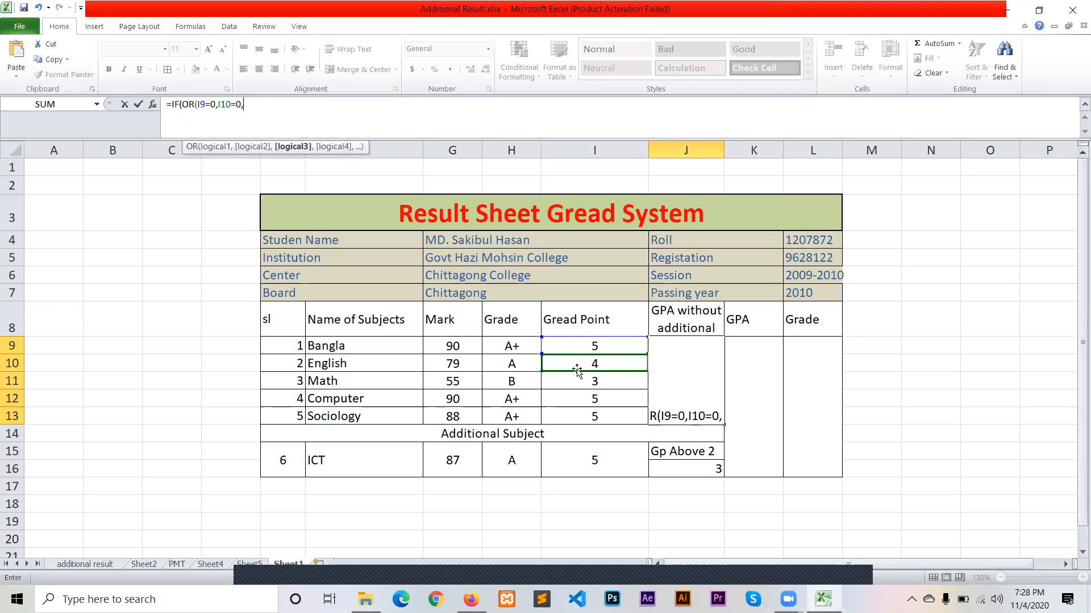
click(624, 382)
text(=0,)
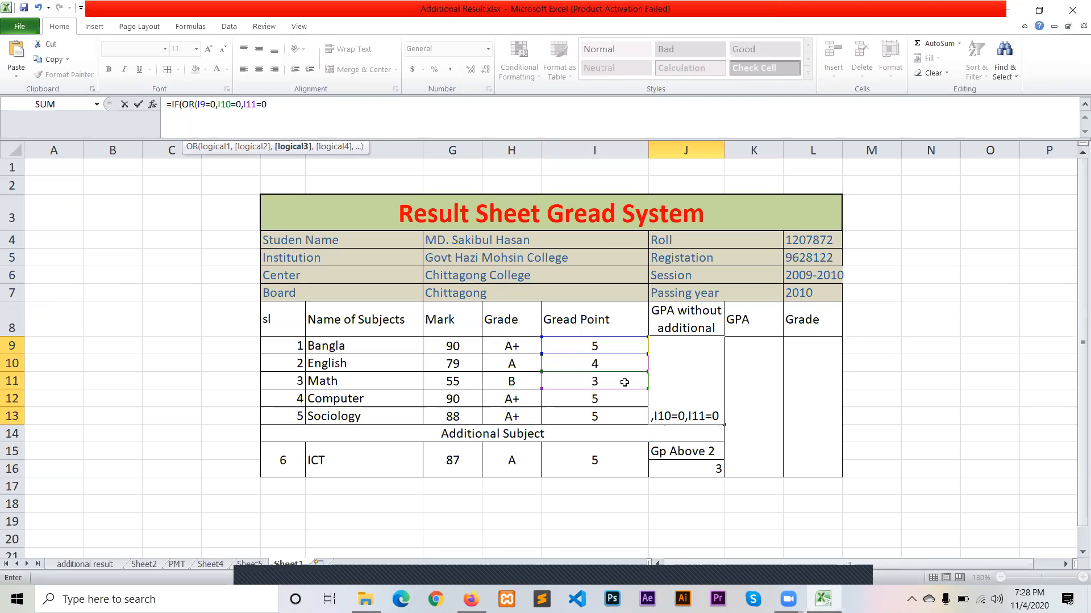
click(621, 405)
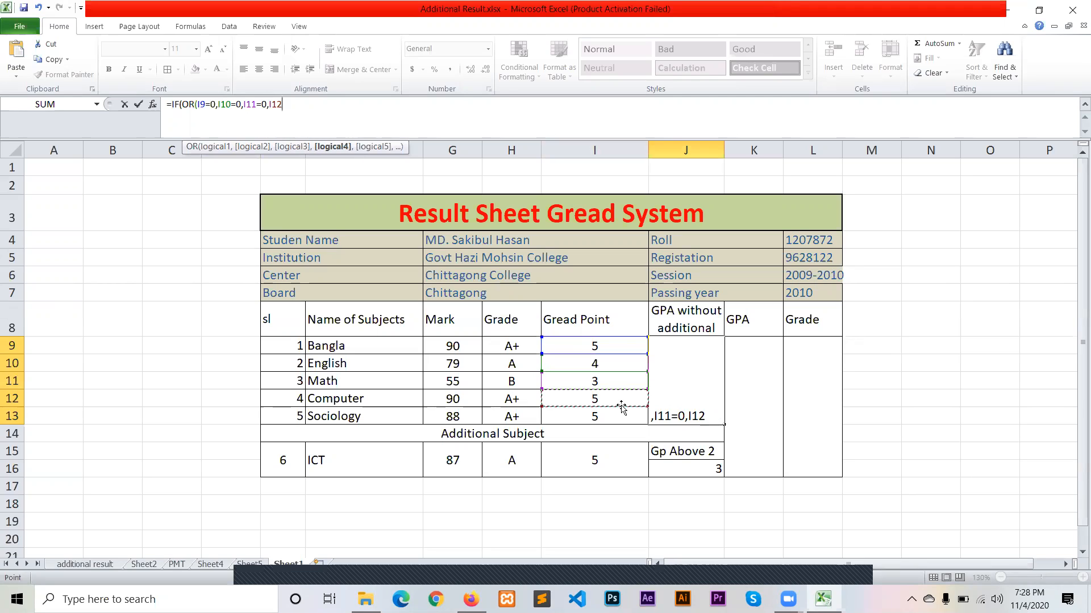
text(=0)
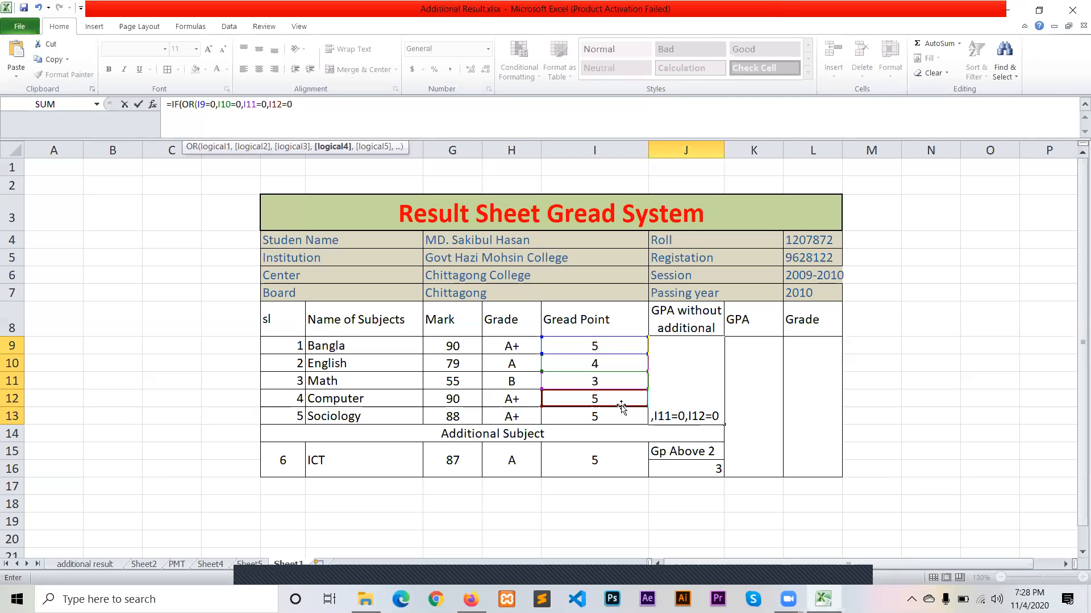
text(,)
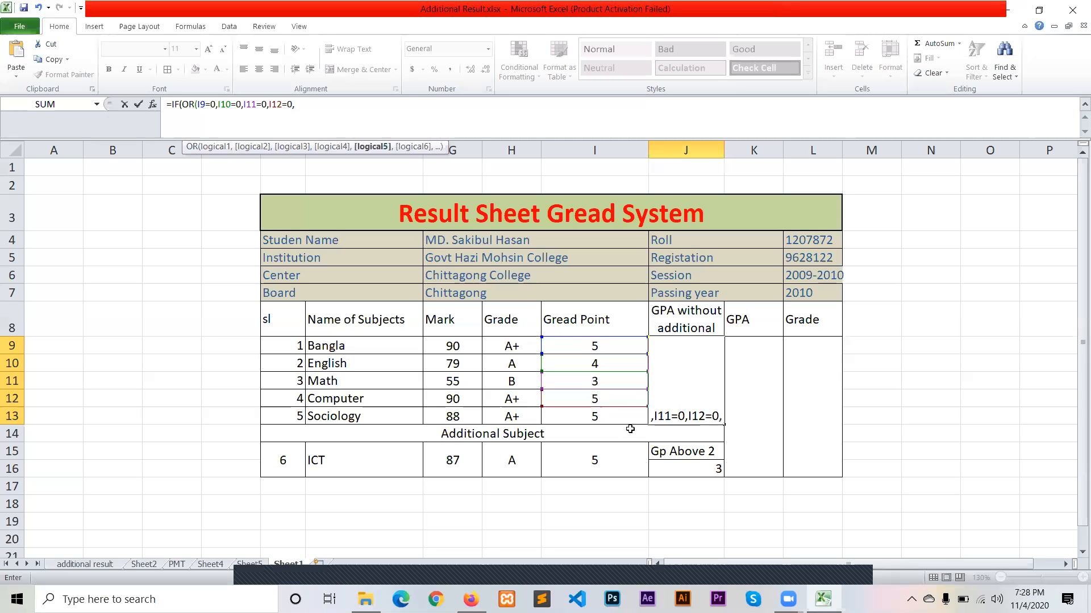
click(624, 421)
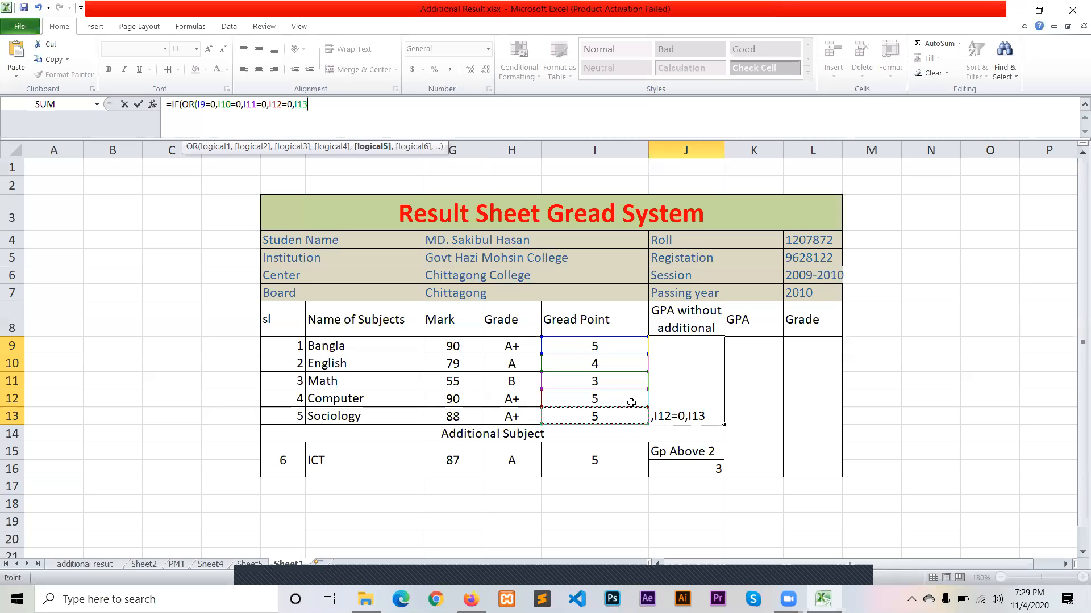
text(=0))
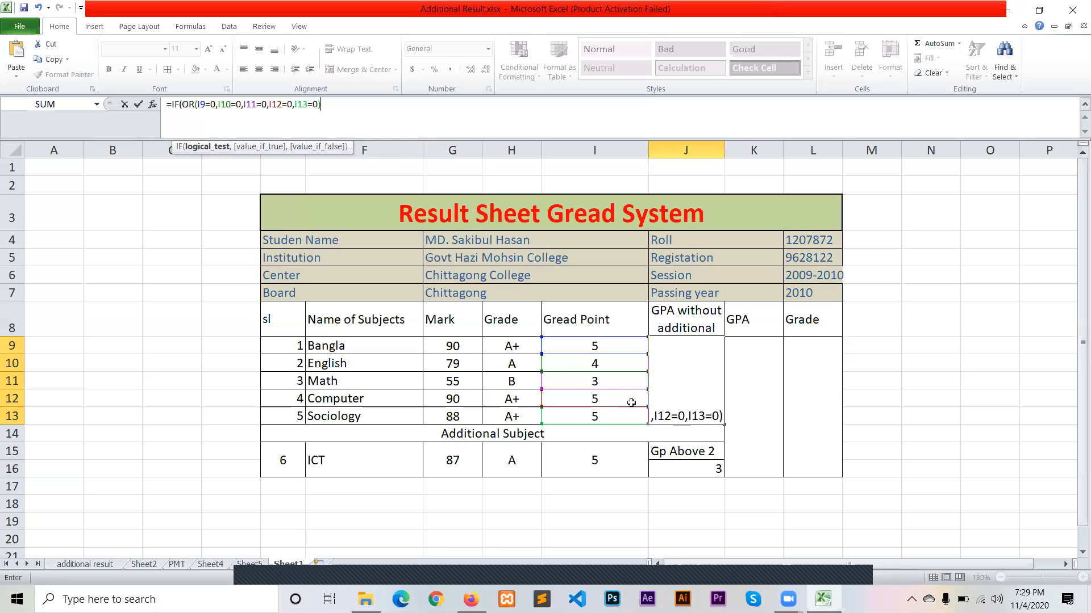
- Complete the J9 formula with 0 if true and AVERAGE(I9:I13) if false, and middle-align the cell vertically
text(,0)
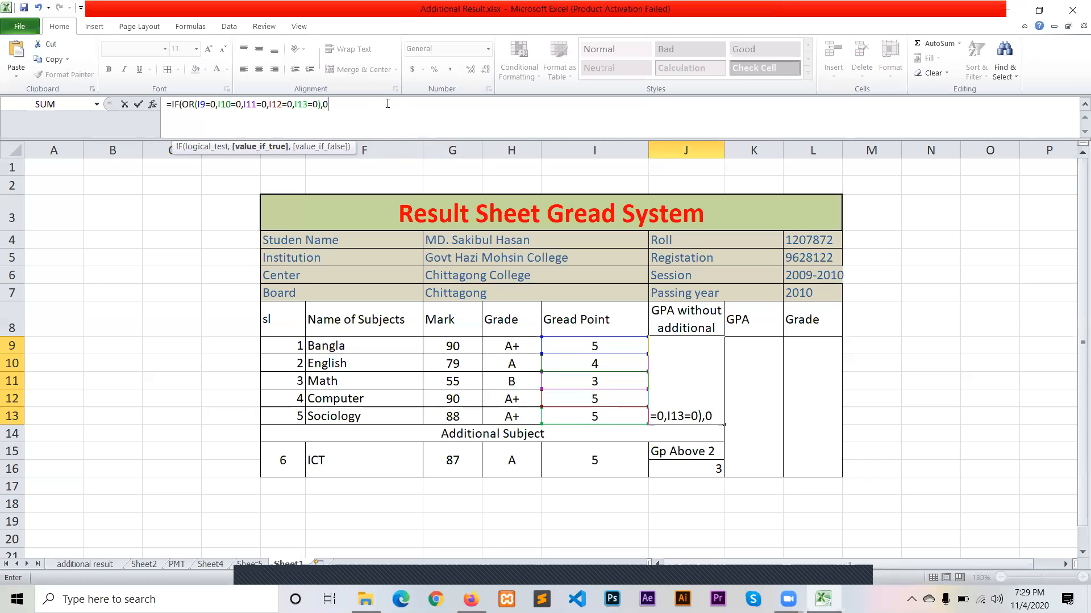
text(,I)
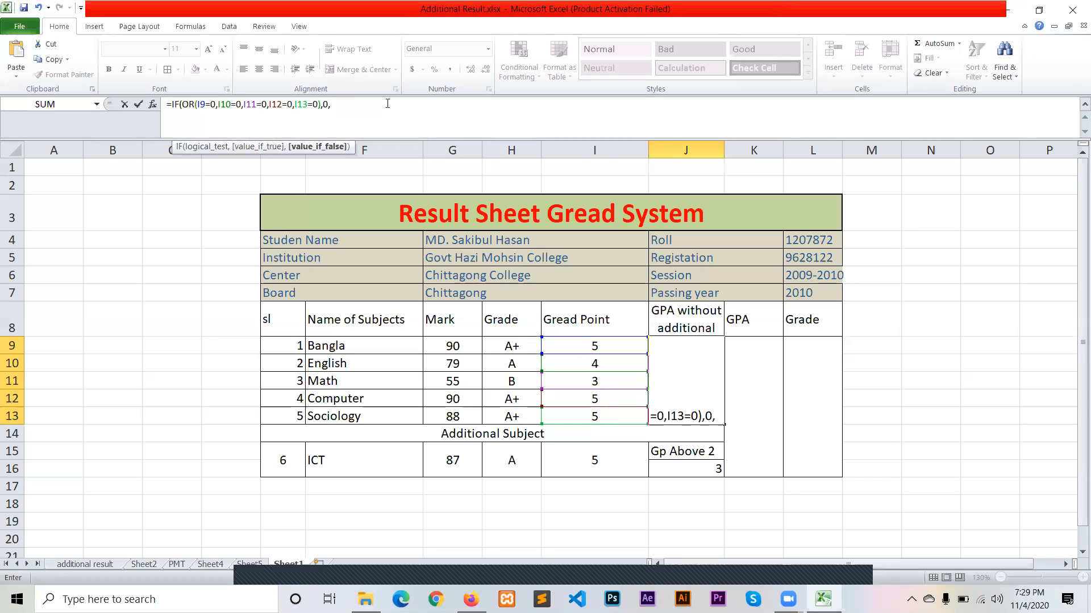
key(BackSpace)
text(AVE)
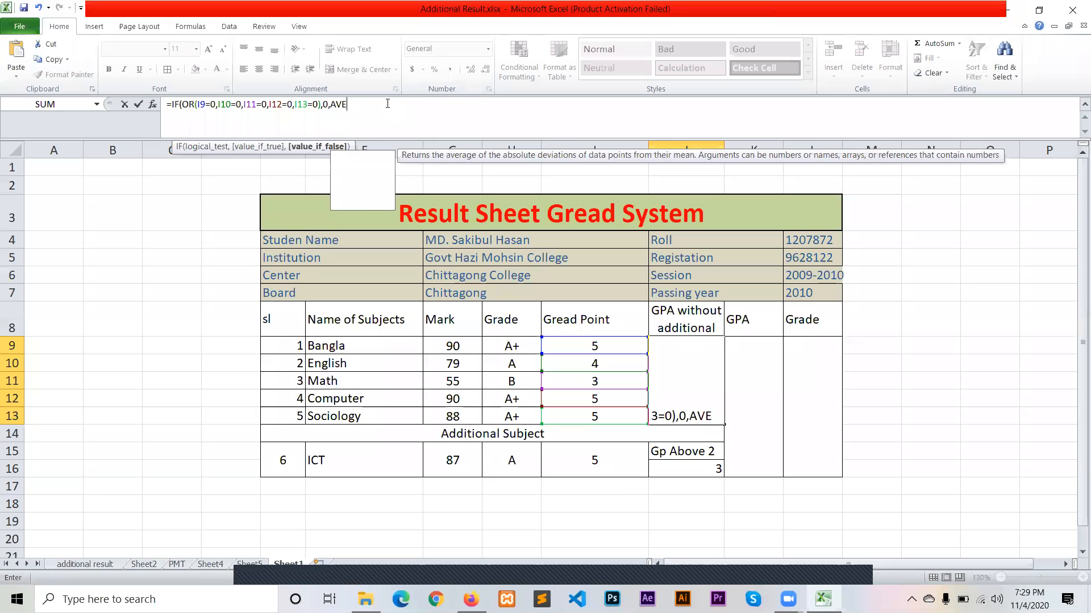
text(RAGE)
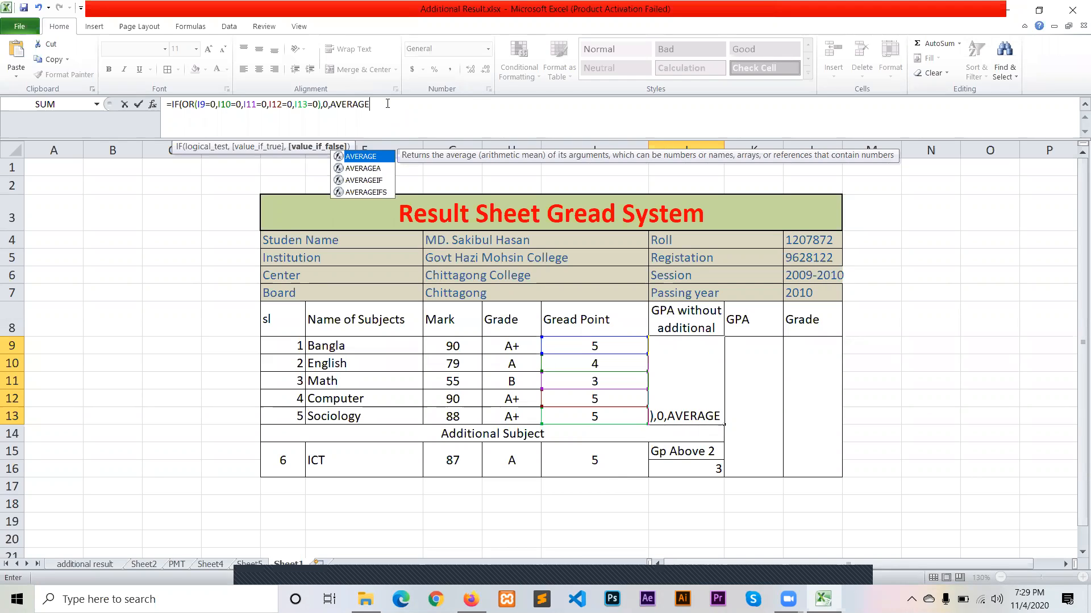
text(()
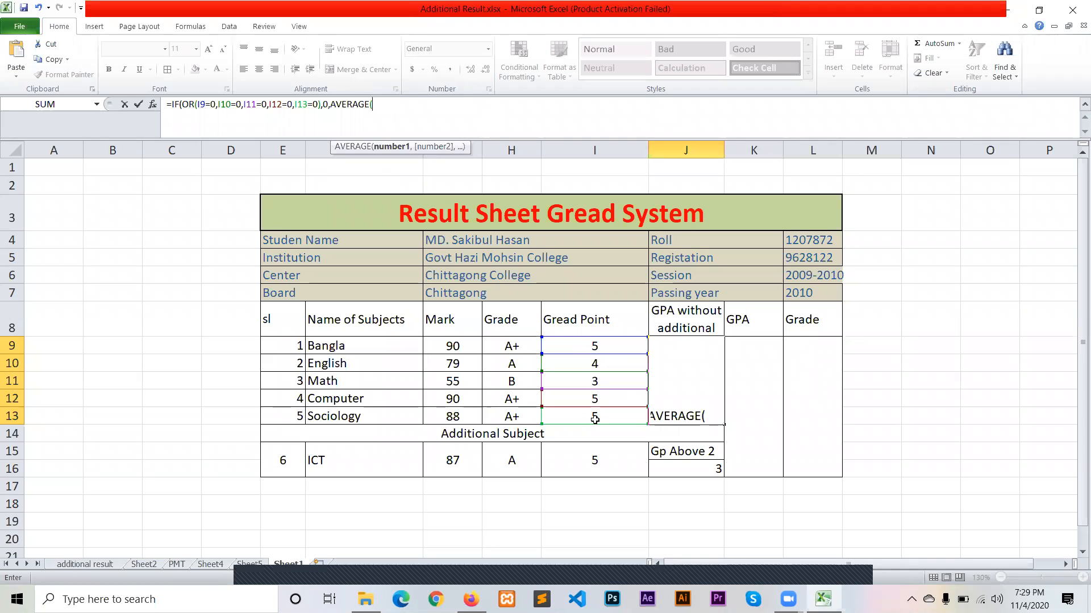
click(597, 348)
drag(597, 349, 596, 413)
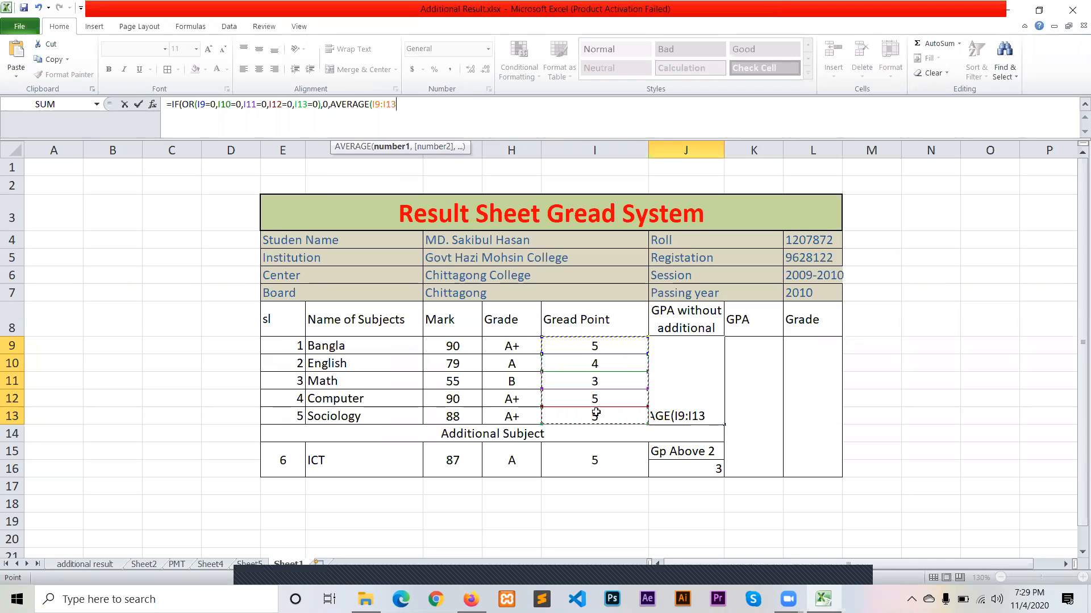
text())
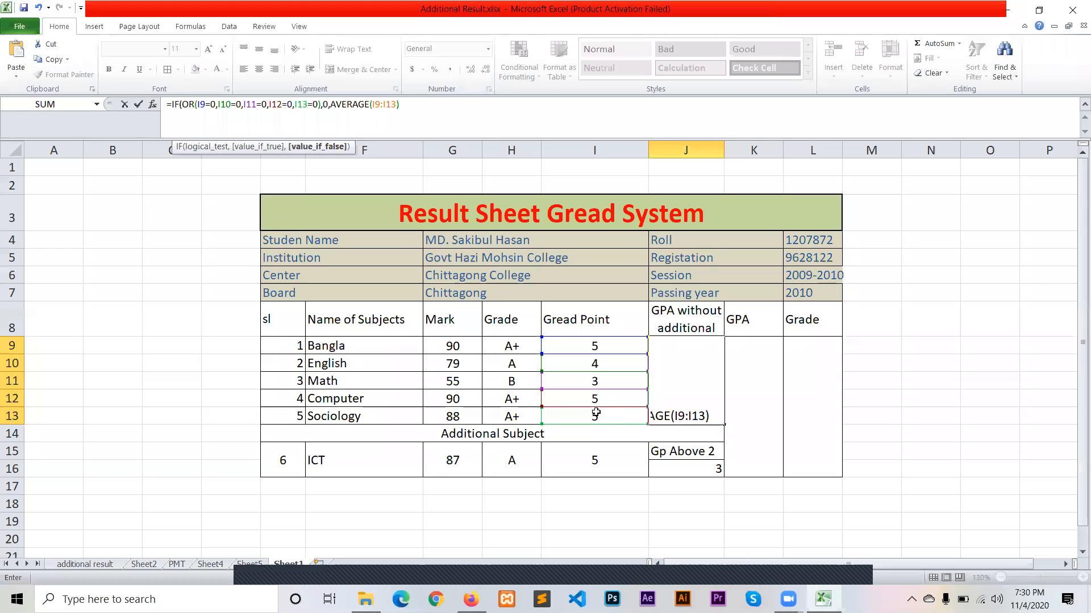
key(Return)
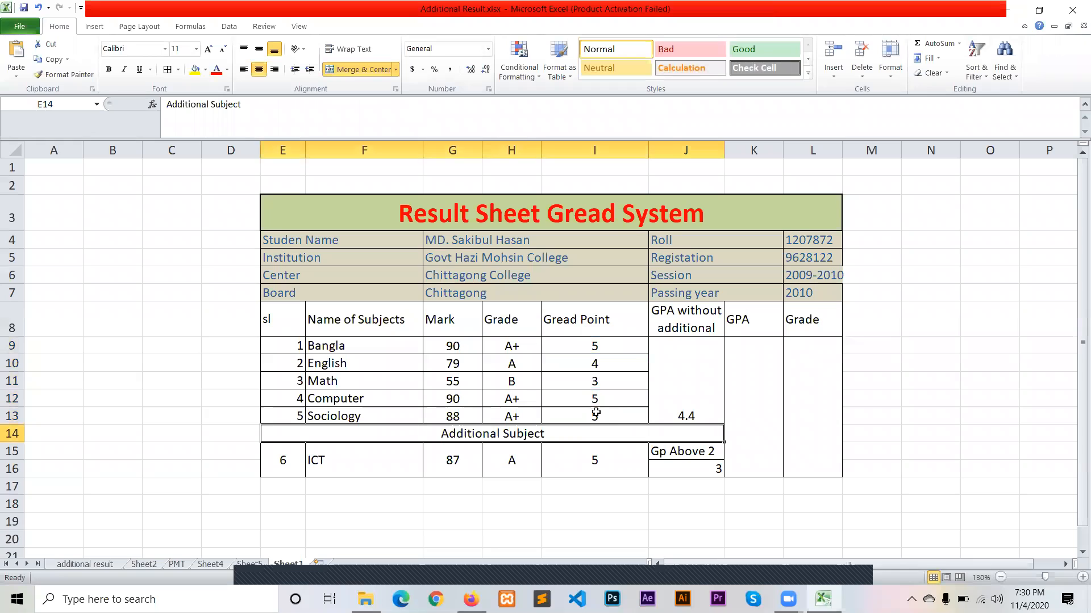
click(716, 389)
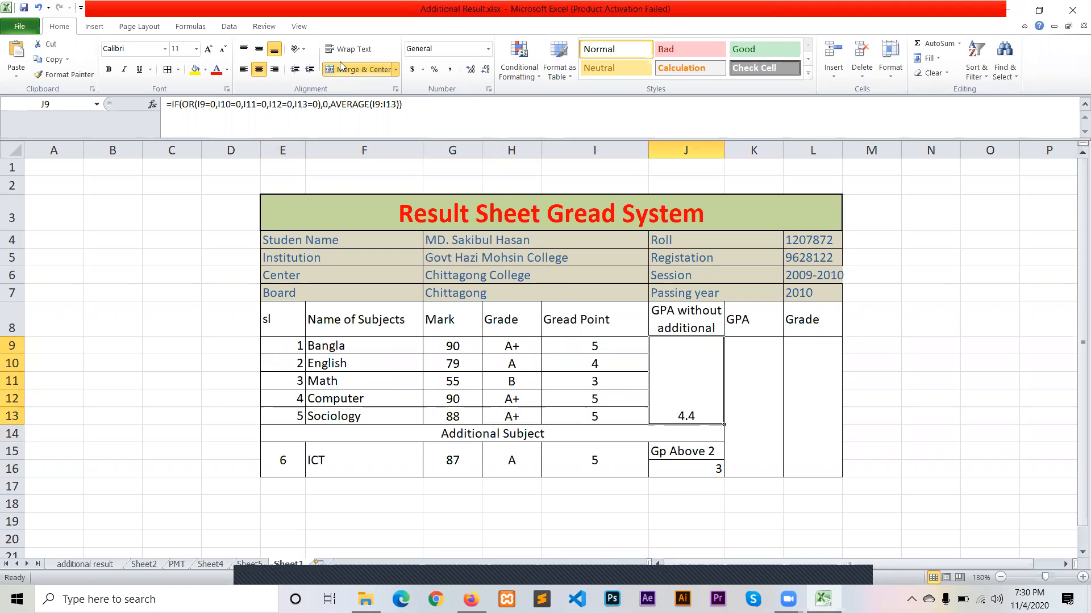
click(259, 49)
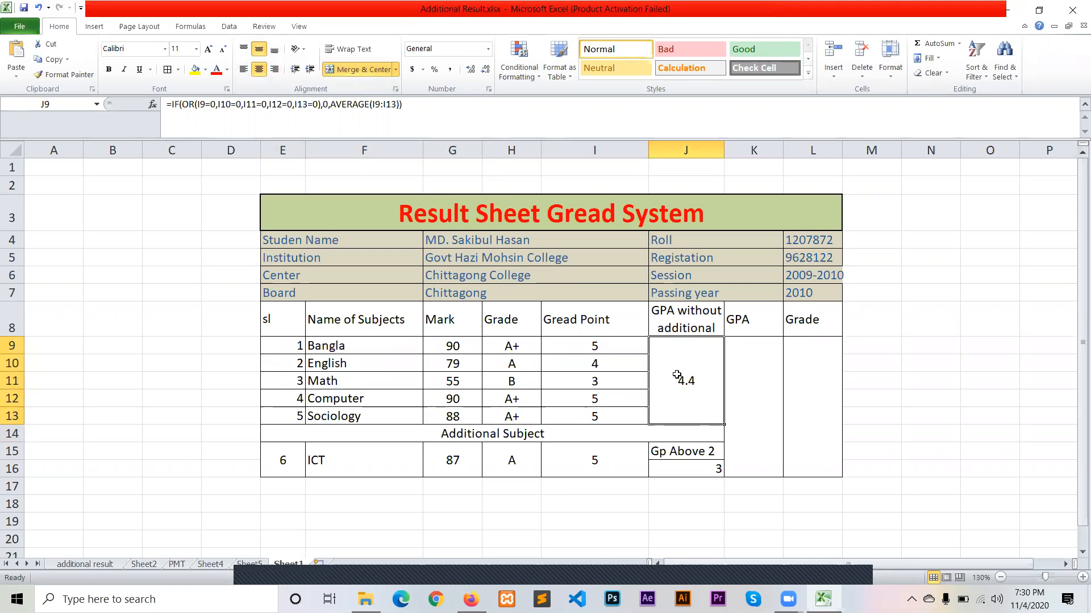
- Test the J9 formula with a failing Math mark of 30 in G11, and set the mark to 50
click(463, 383)
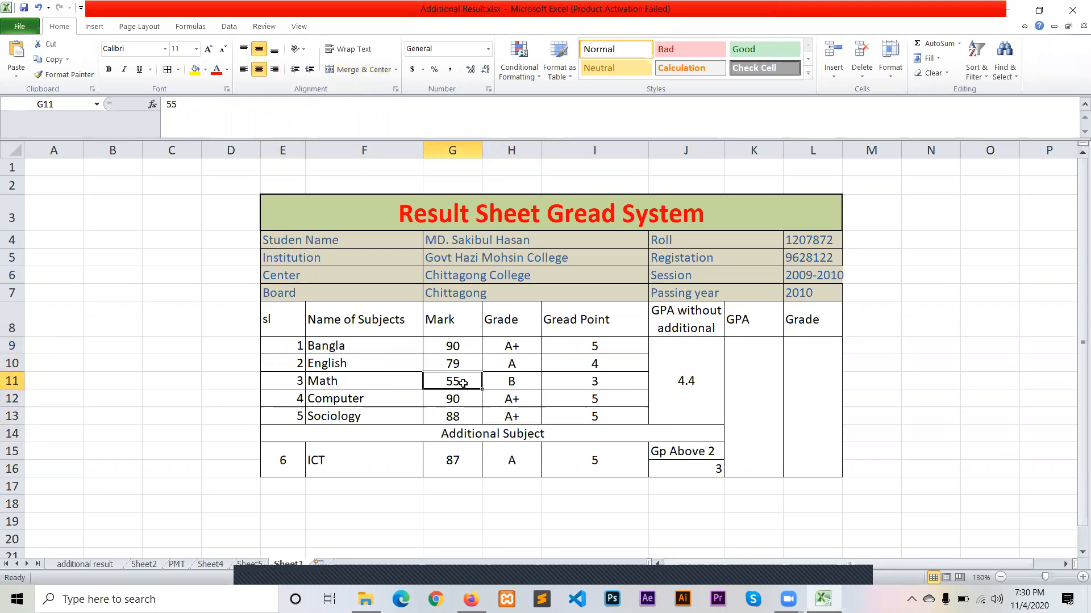
text(30)
key(Return)
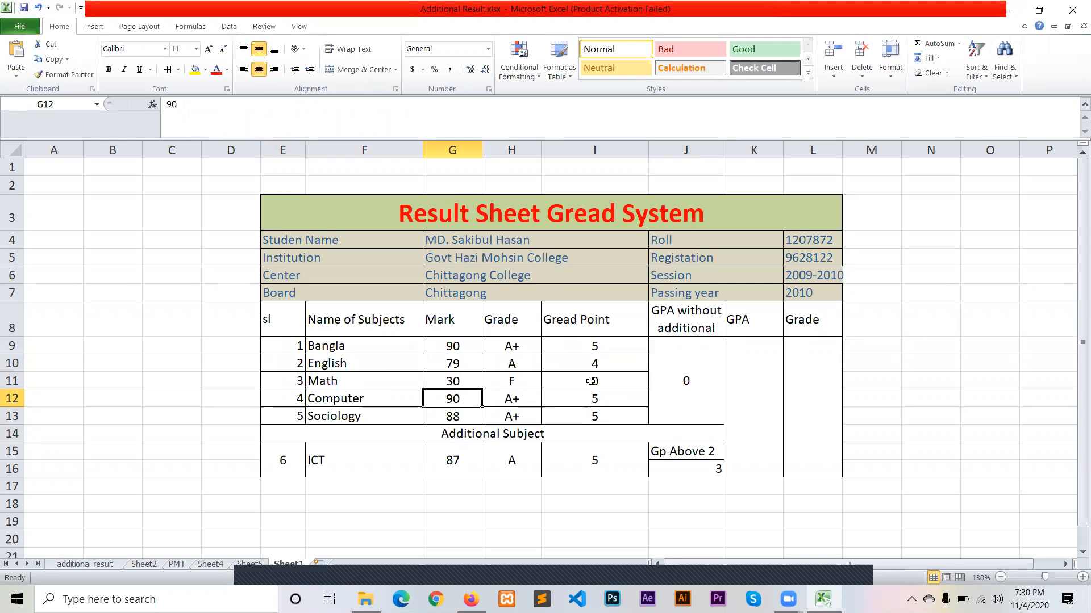
click(505, 382)
click(685, 373)
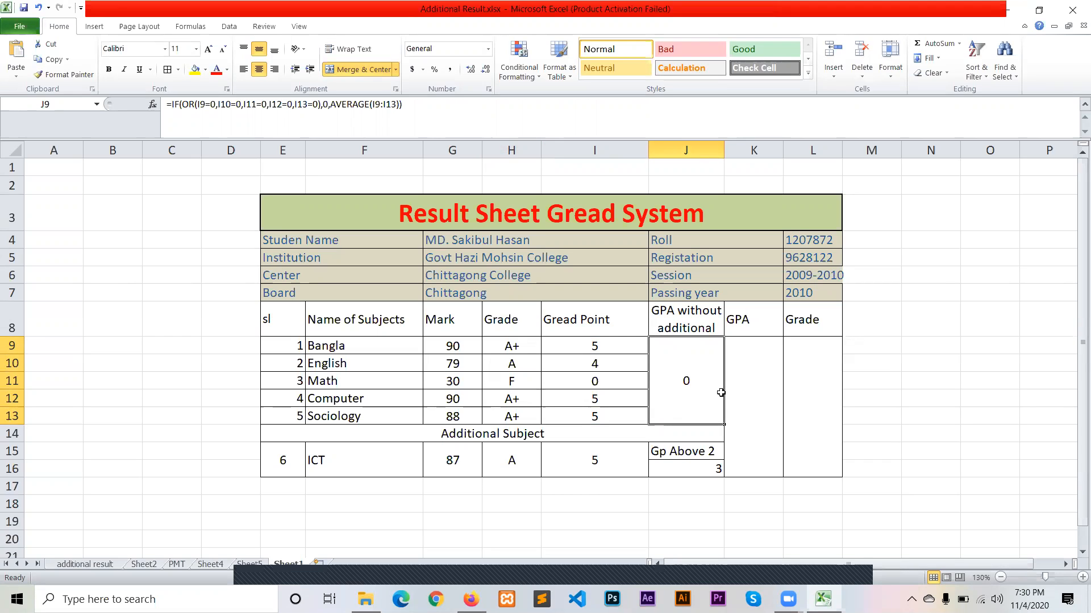
click(469, 383)
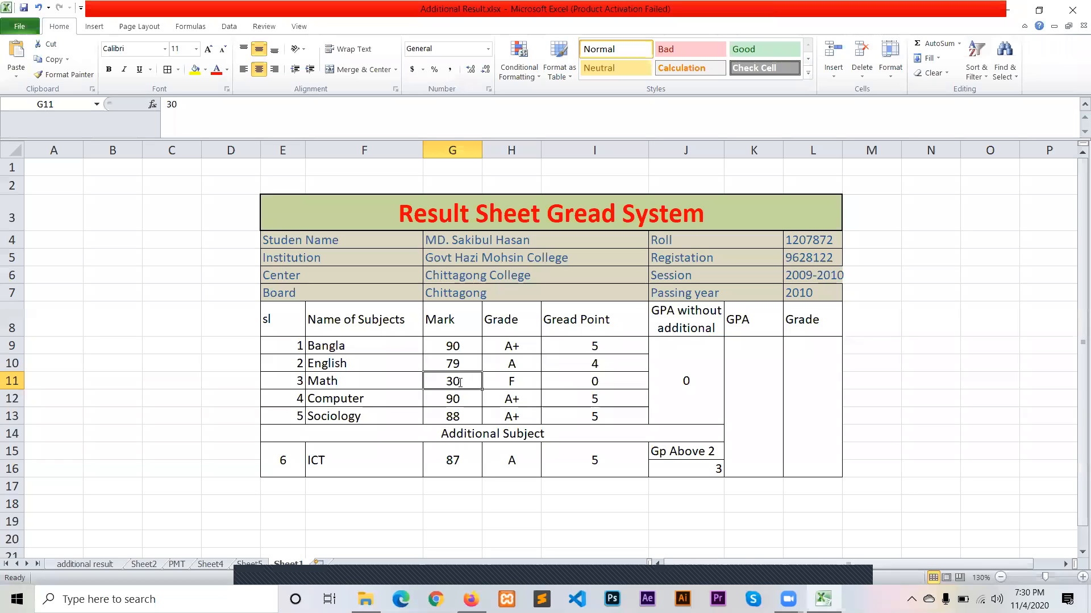
text(50)
key(Return)
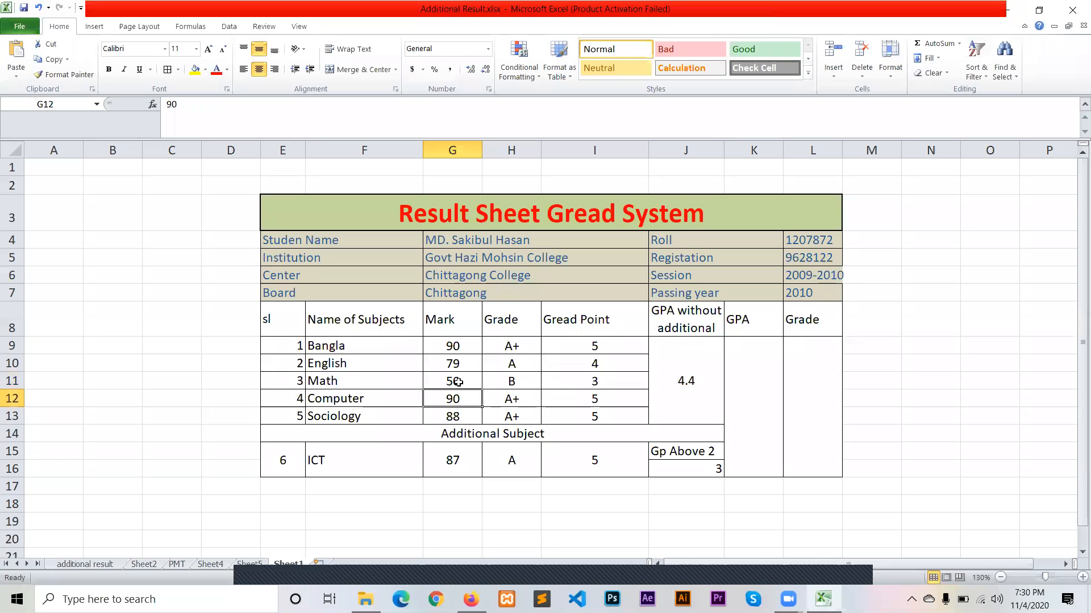
- Center the Gp Above 2 value in J16 horizontally and vertically
click(708, 470)
click(259, 69)
click(259, 49)
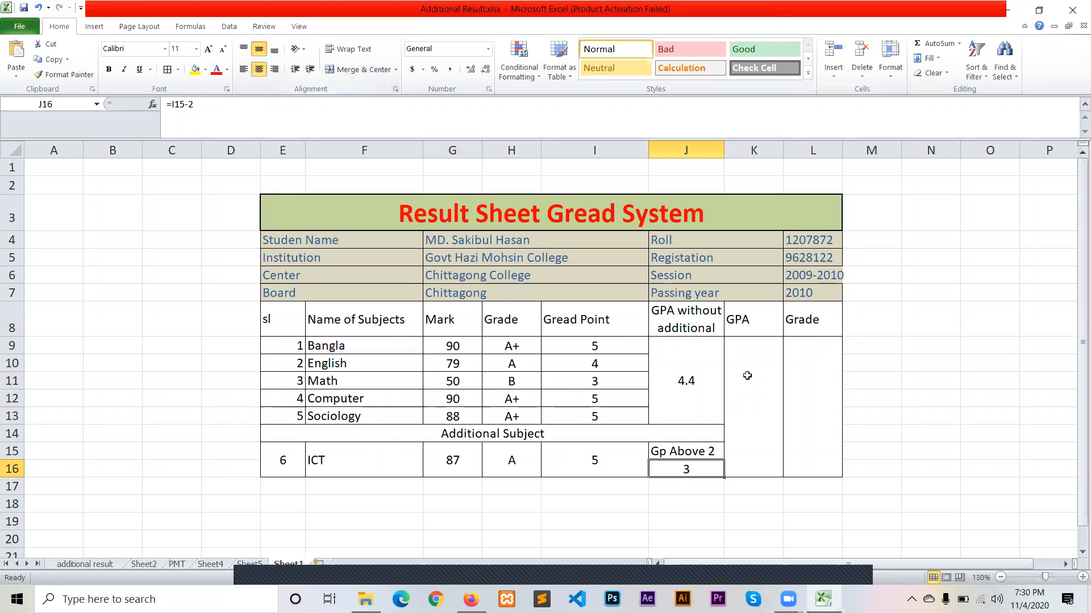
- Start the GPA formula in K9 with an IF whose OR test is J9=0 and whose value if true is 0
click(747, 375)
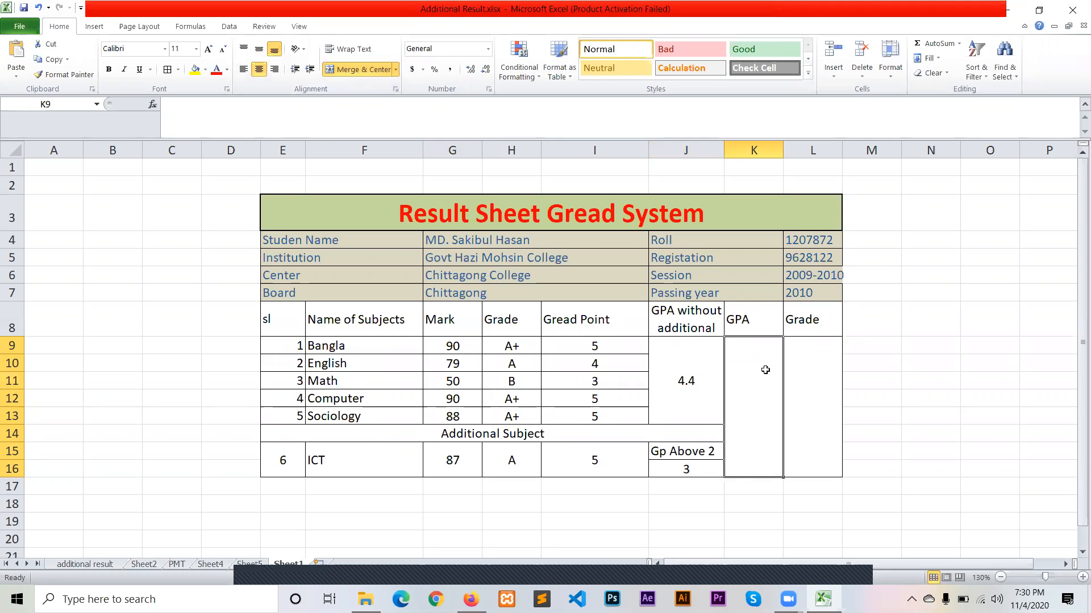
click(538, 116)
text(=IF)
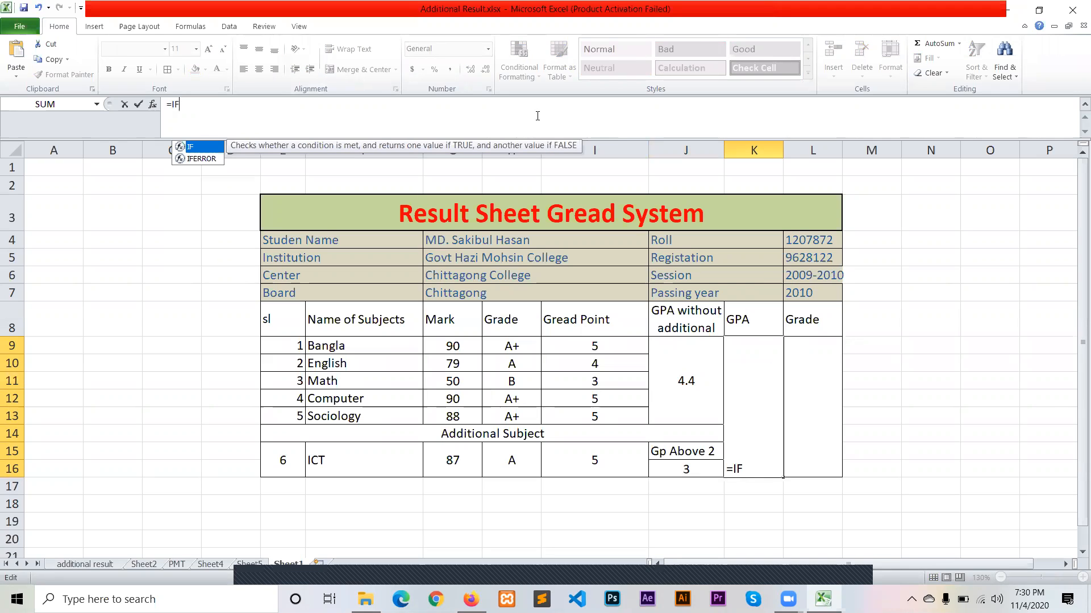
text((OR()
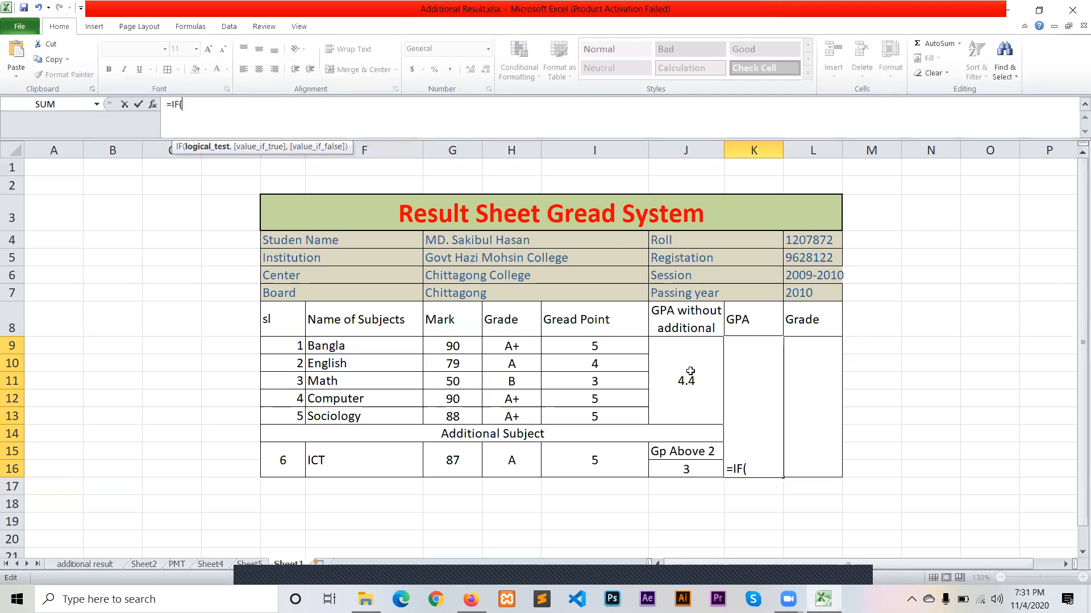
text(OR)
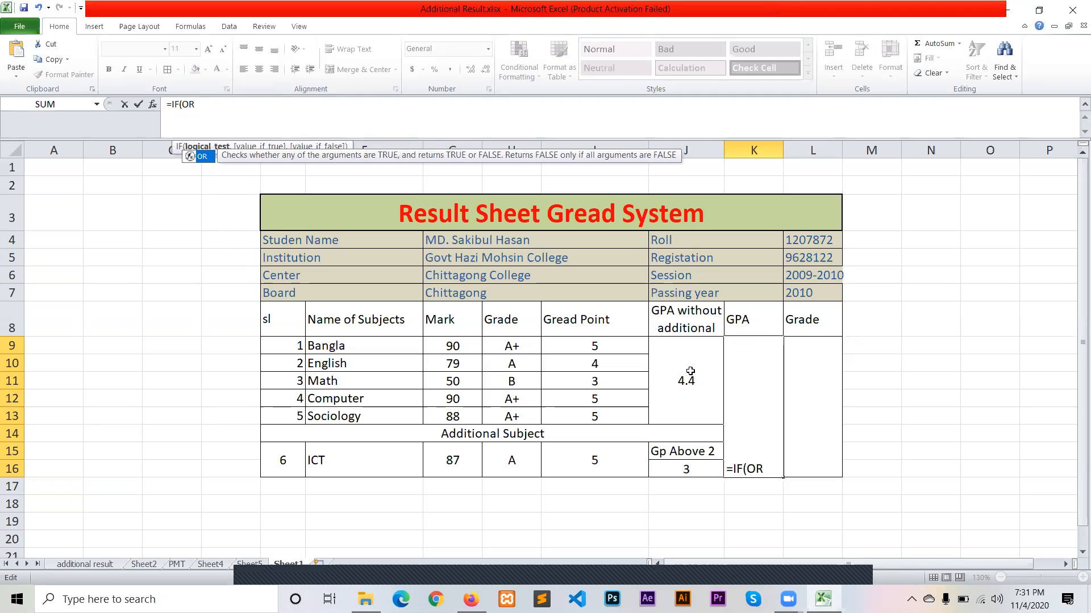
text(()
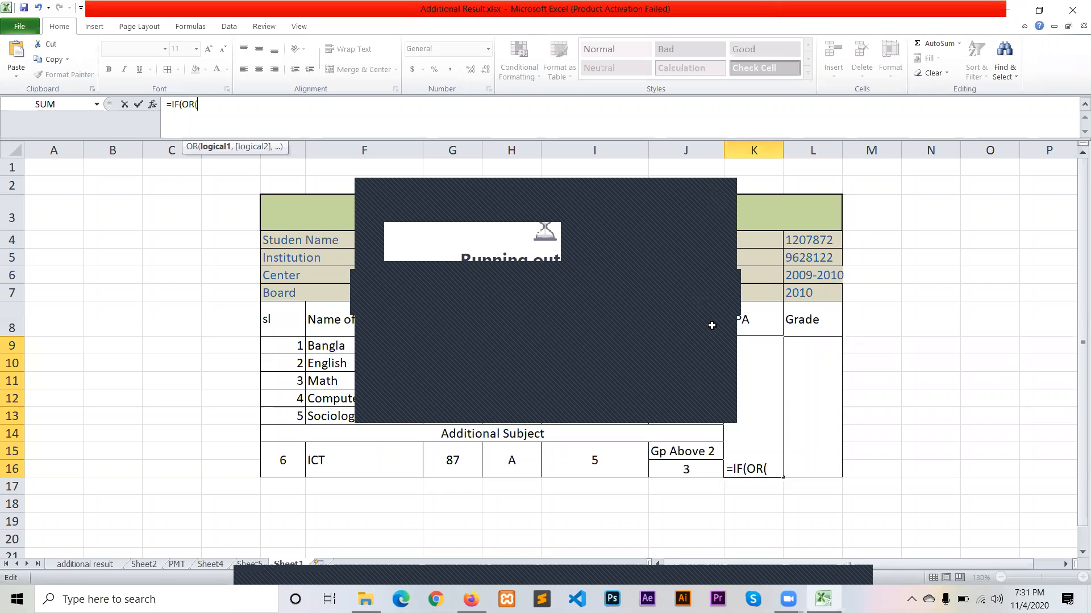
click(680, 376)
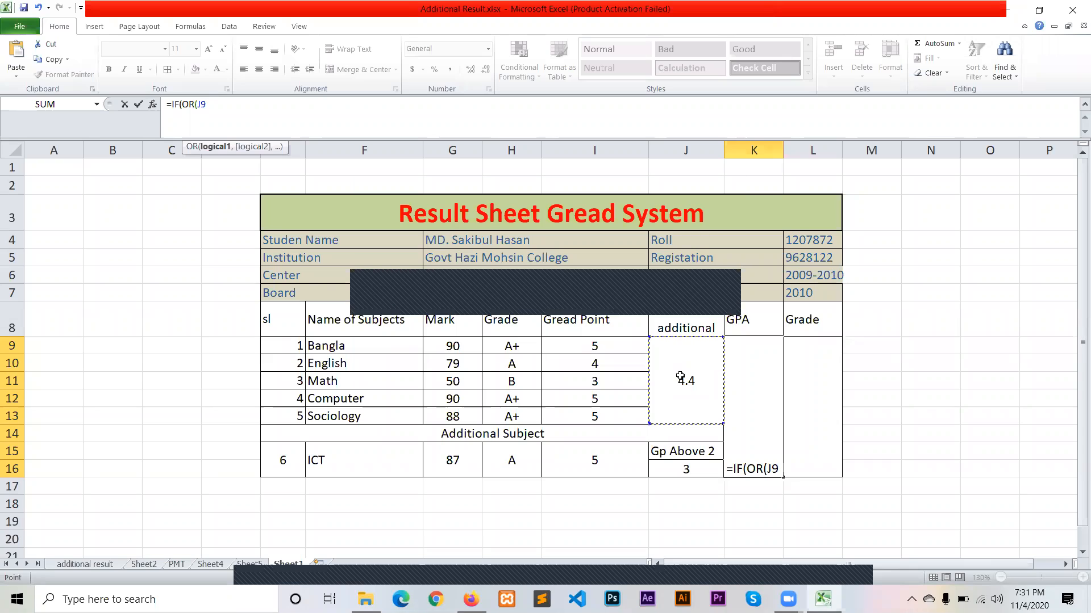
text(=0)
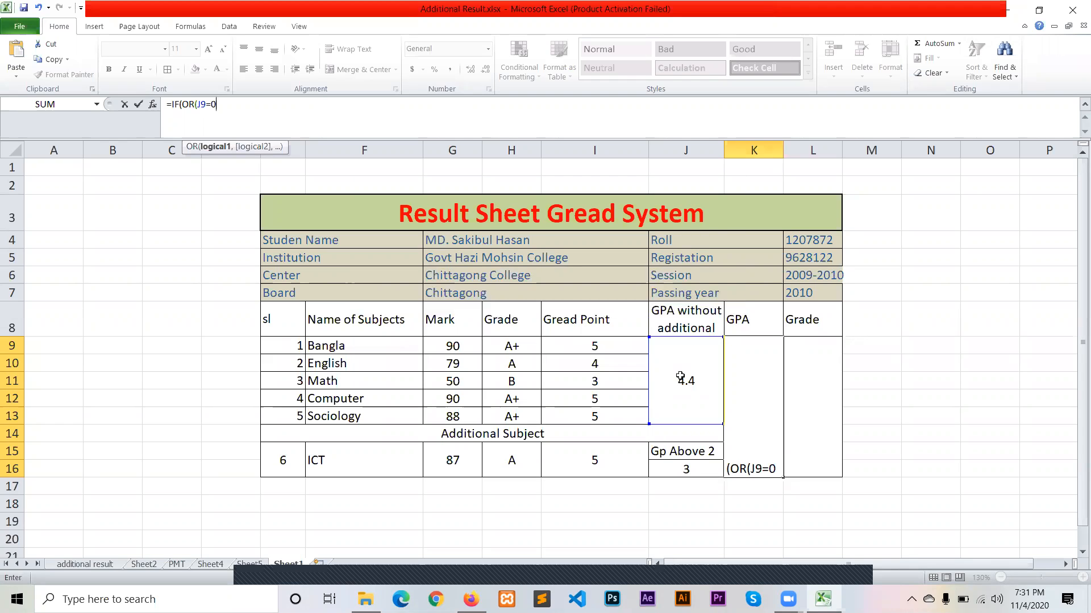
text(),0)
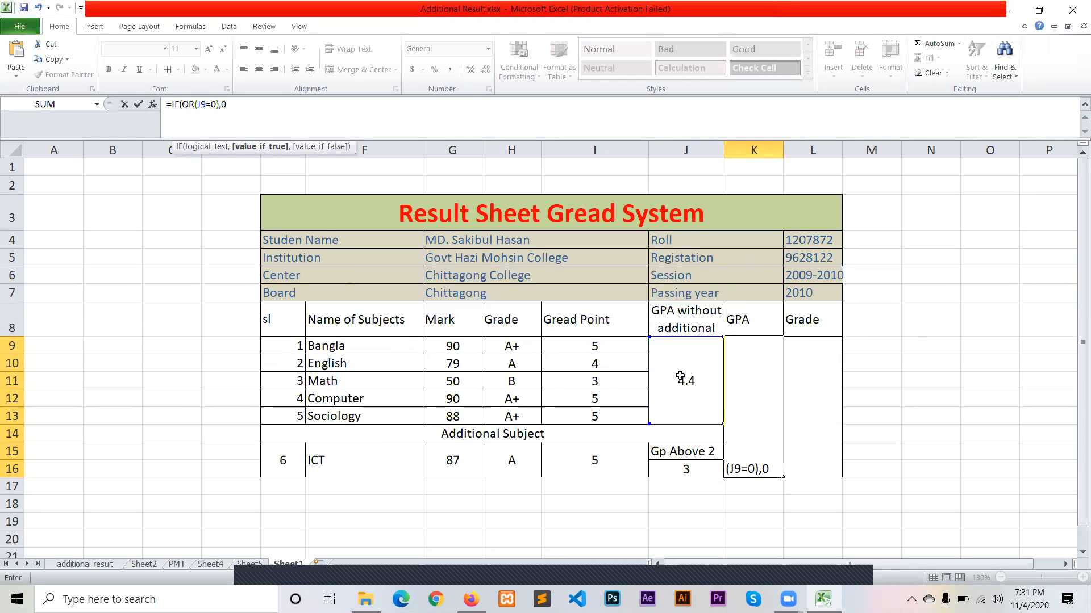
text(,)
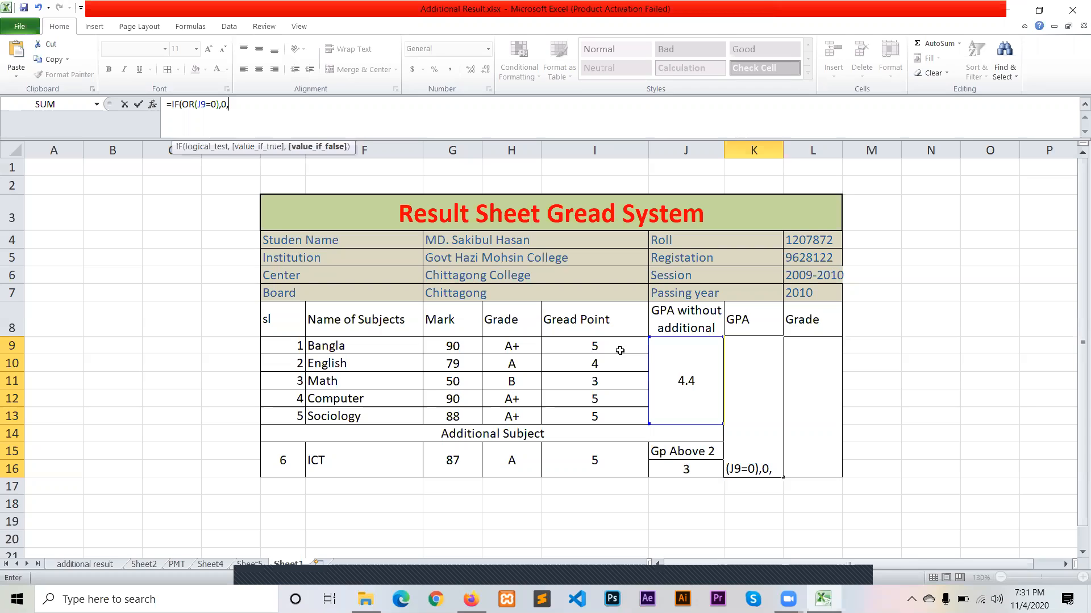
- Enter the opening of the K9 formula's value if false as a parenthesized sum of grade points I9, I10, I11, I12 and I13
text(()
click(620, 350)
text(+)
click(615, 361)
text(+)
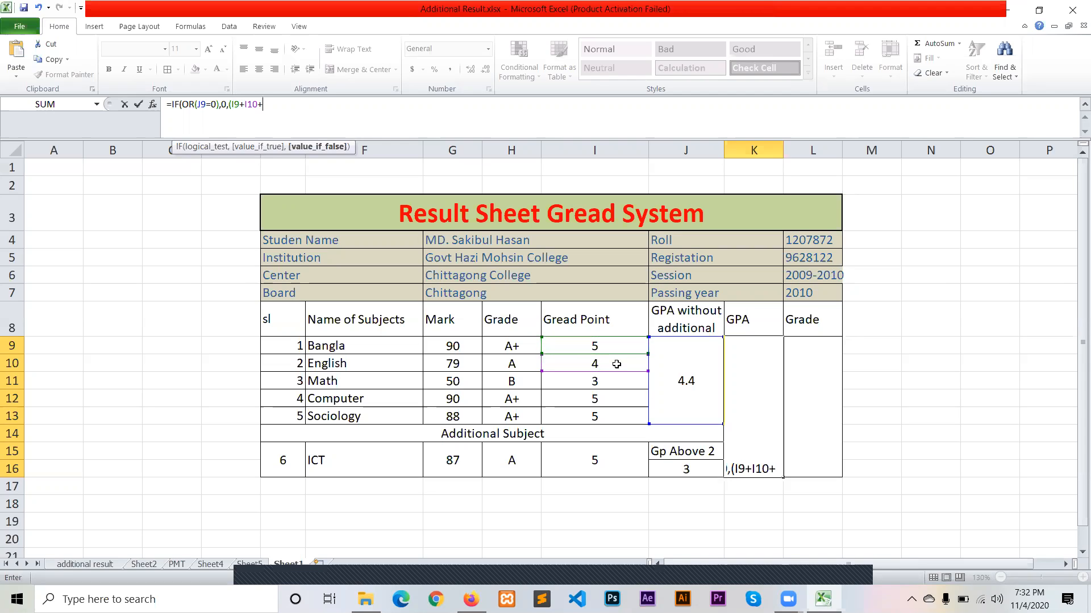
click(611, 381)
text(+)
click(608, 397)
text(+)
click(605, 414)
text(+)
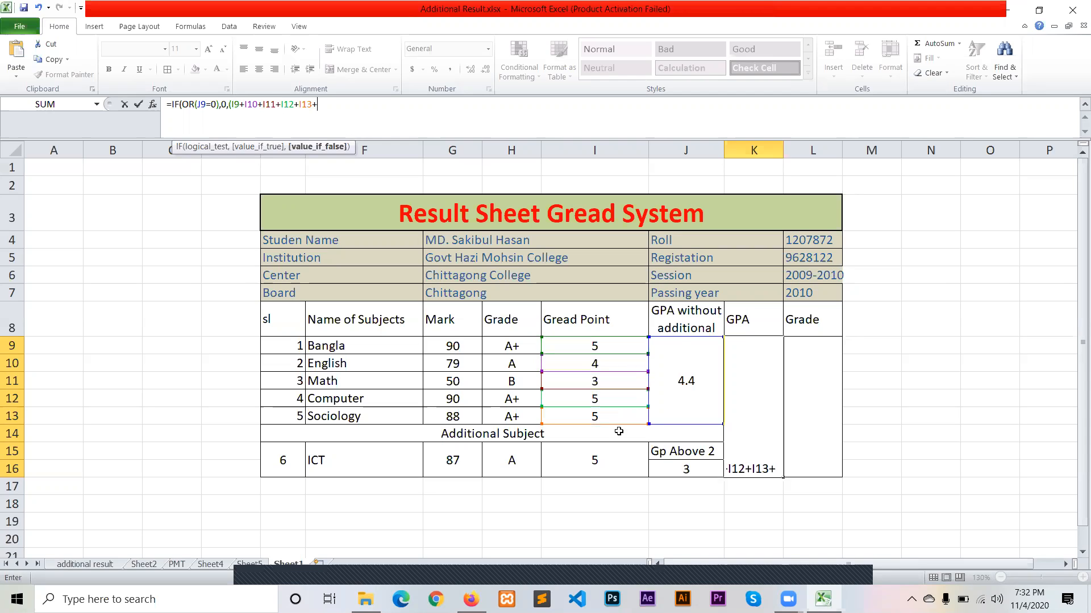
- Add J16 to the sum, divide it by 5 to complete the K9 formula, and middle-align the cell vertically
click(699, 470)
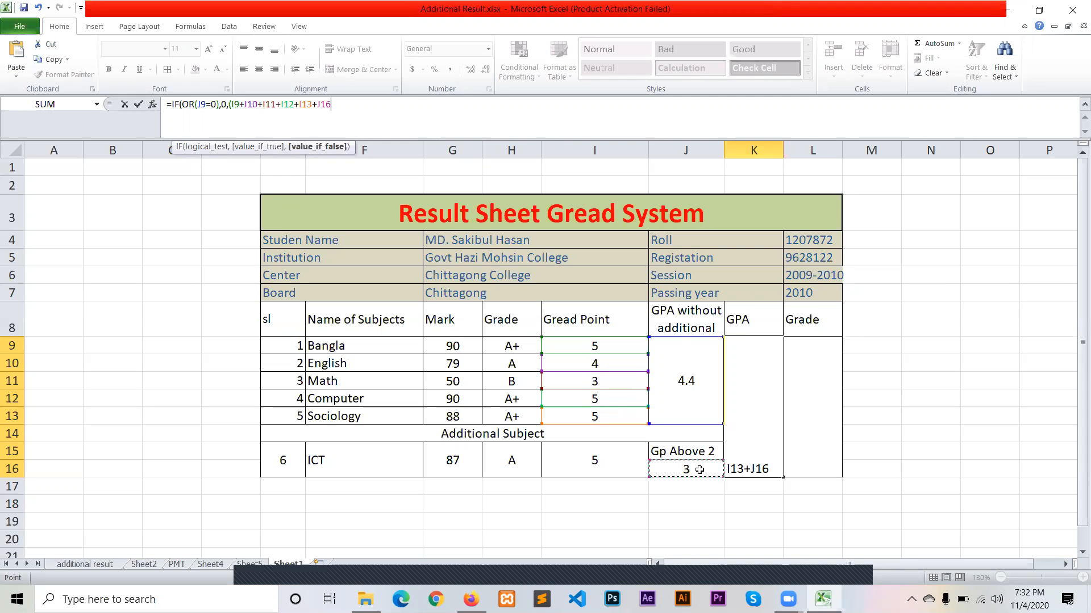
text()/5)
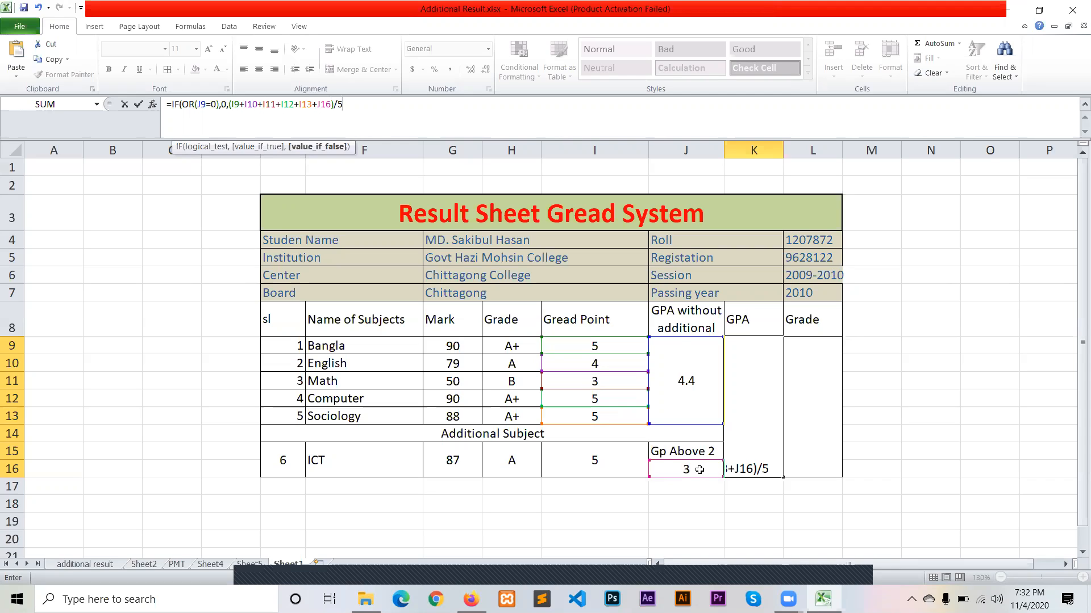
text())
key(Return)
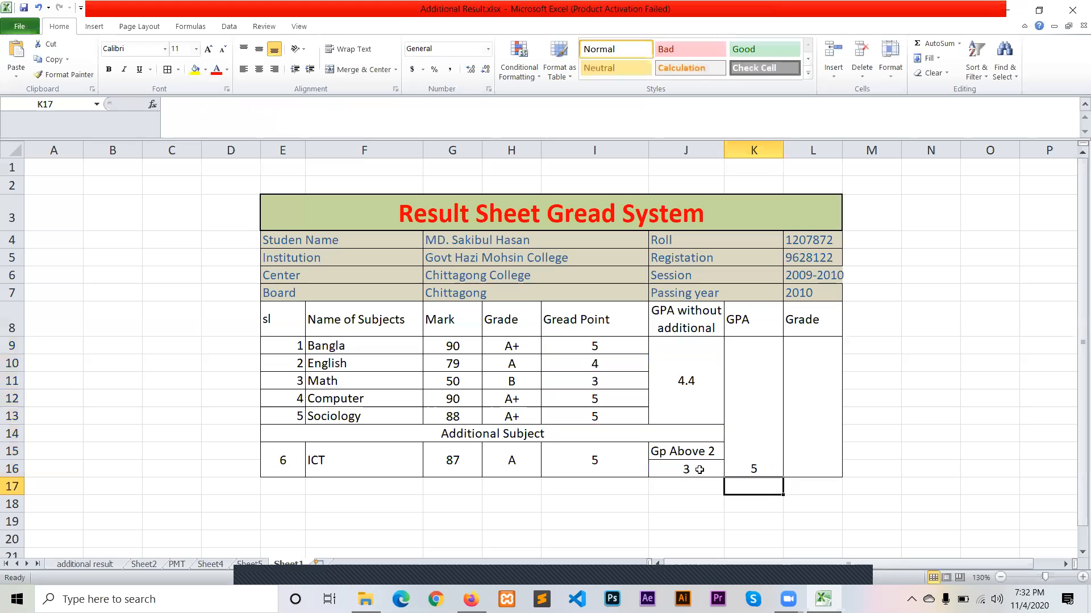
click(761, 437)
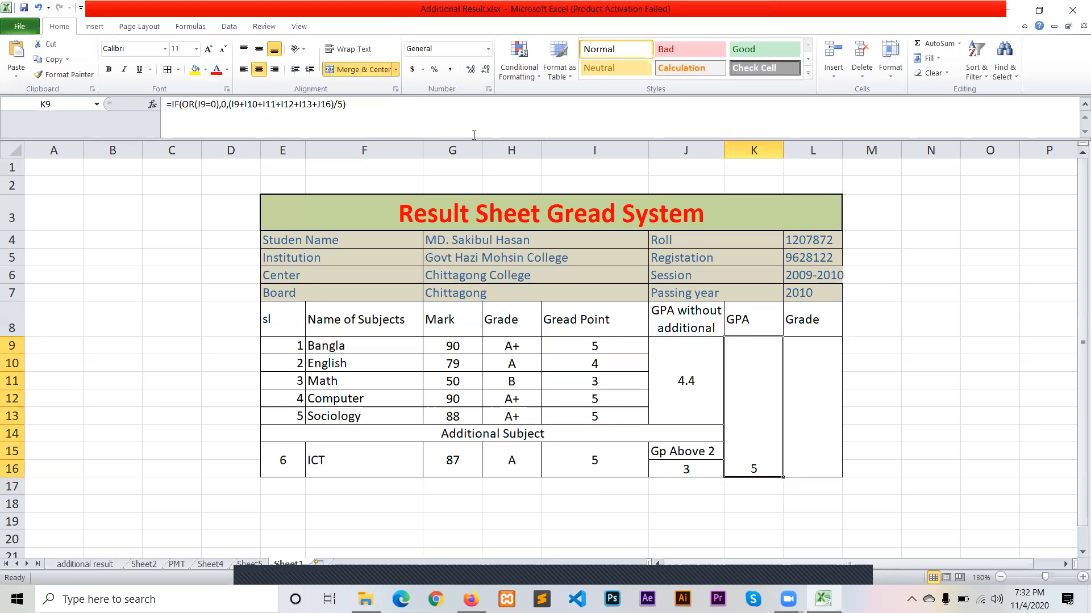
click(259, 50)
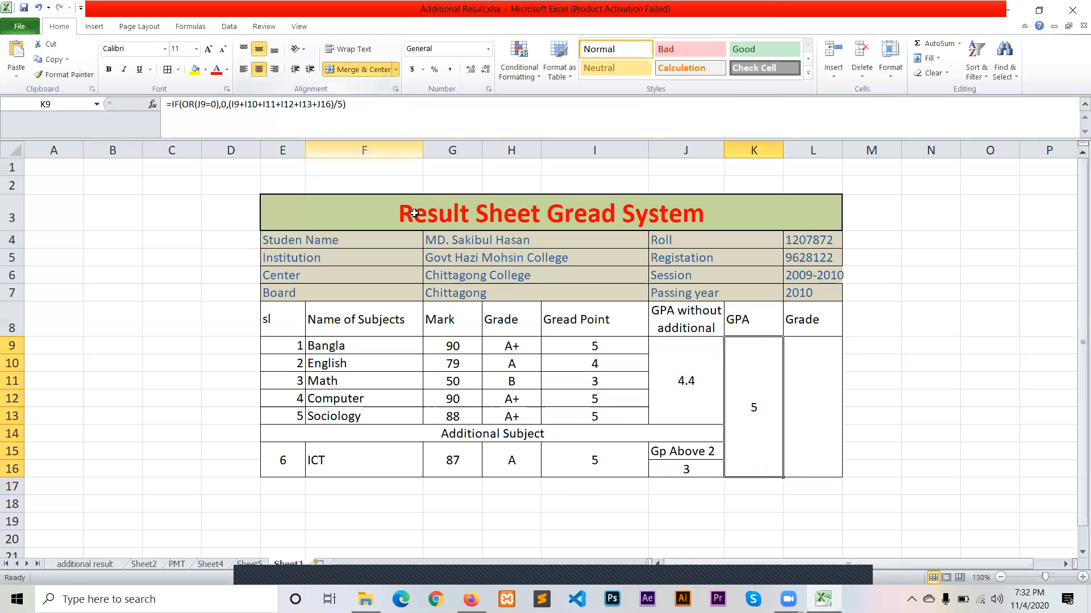
- Test the K9 formula with a failing Math mark of 30 in G11, and set the mark to 44
click(443, 385)
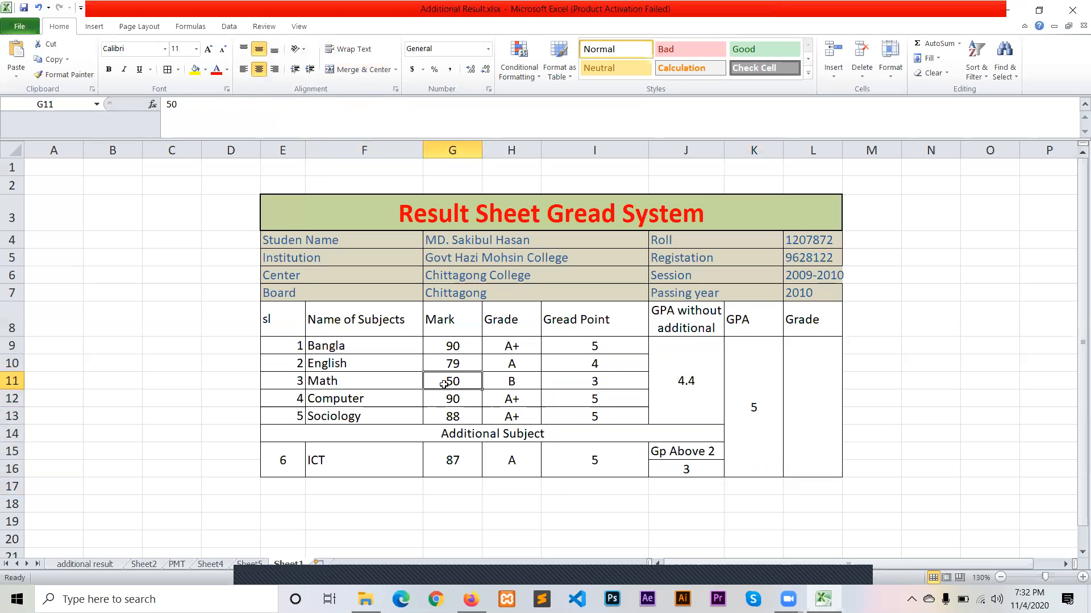
text(30)
key(Return)
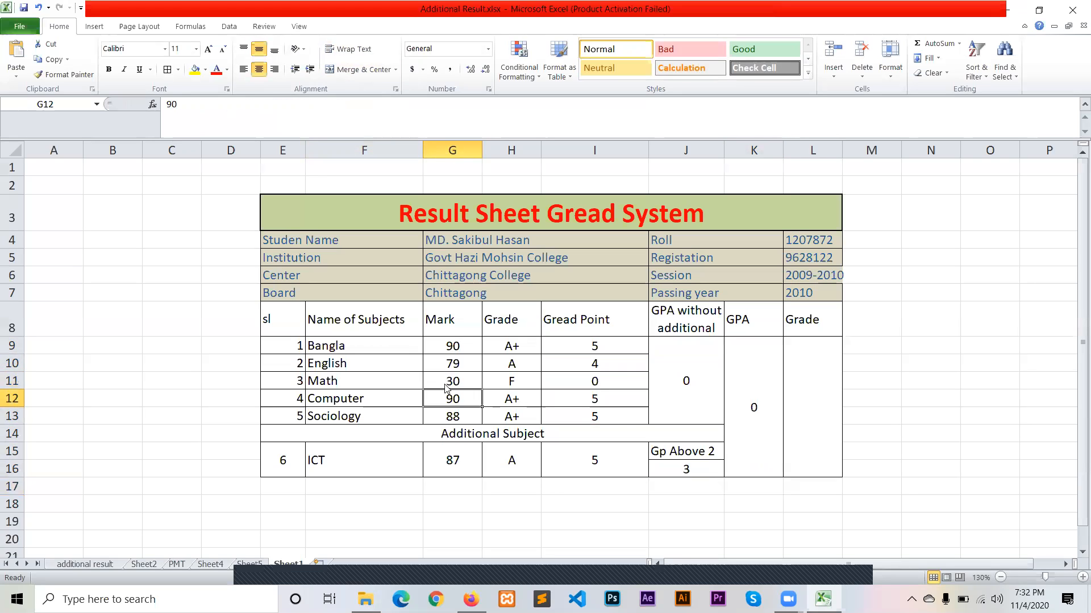
click(750, 394)
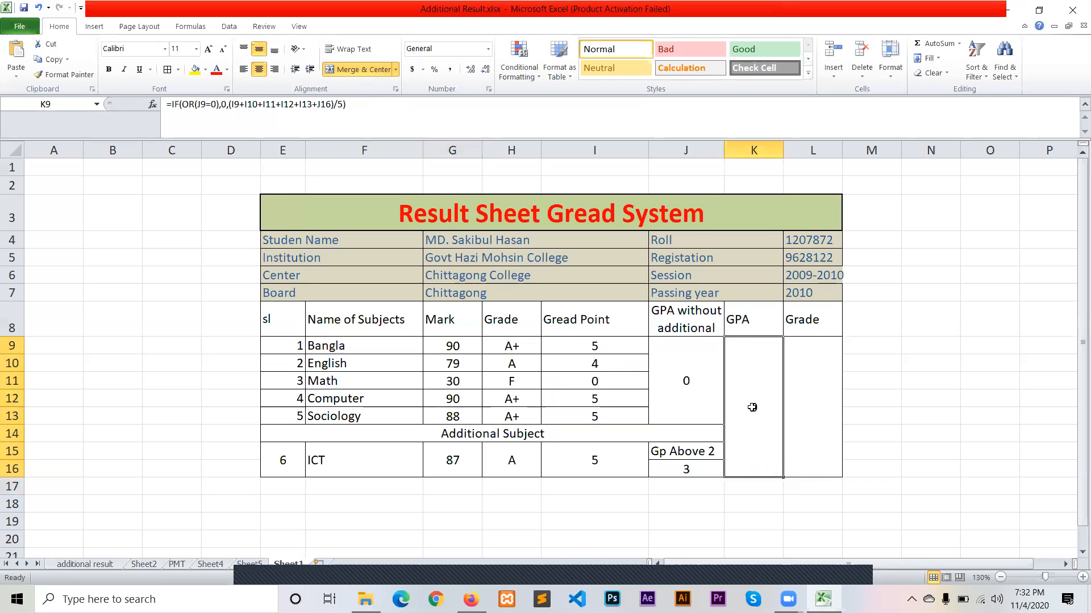
click(457, 381)
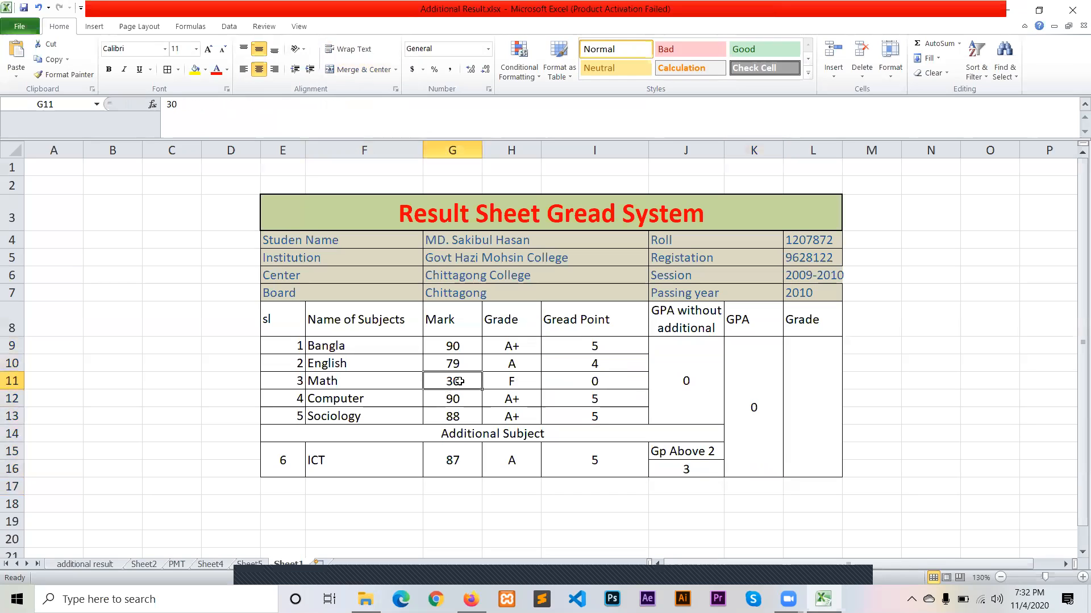
text(44)
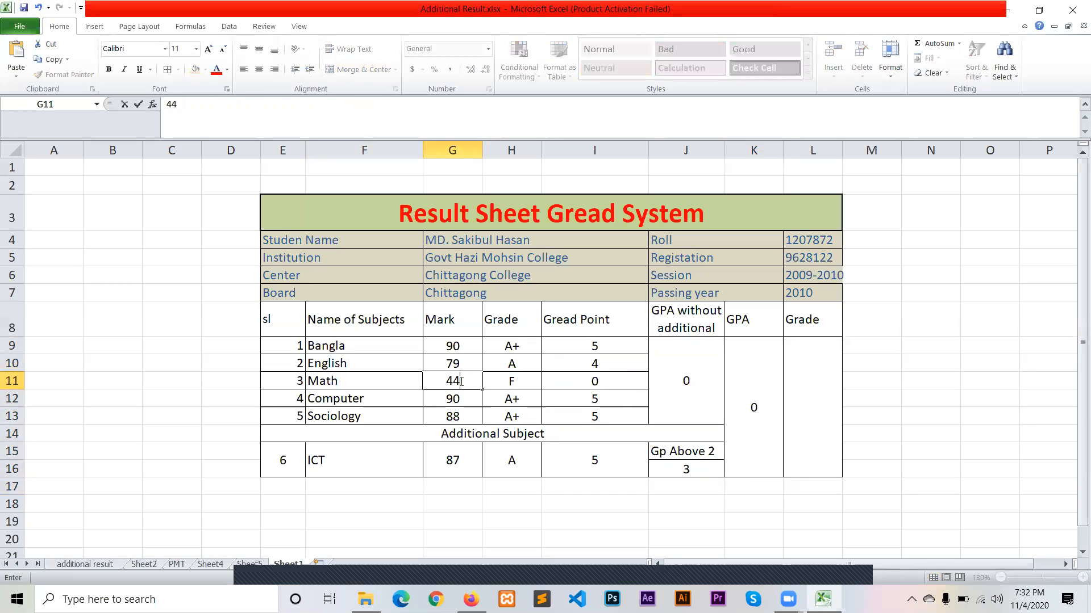
key(Return)
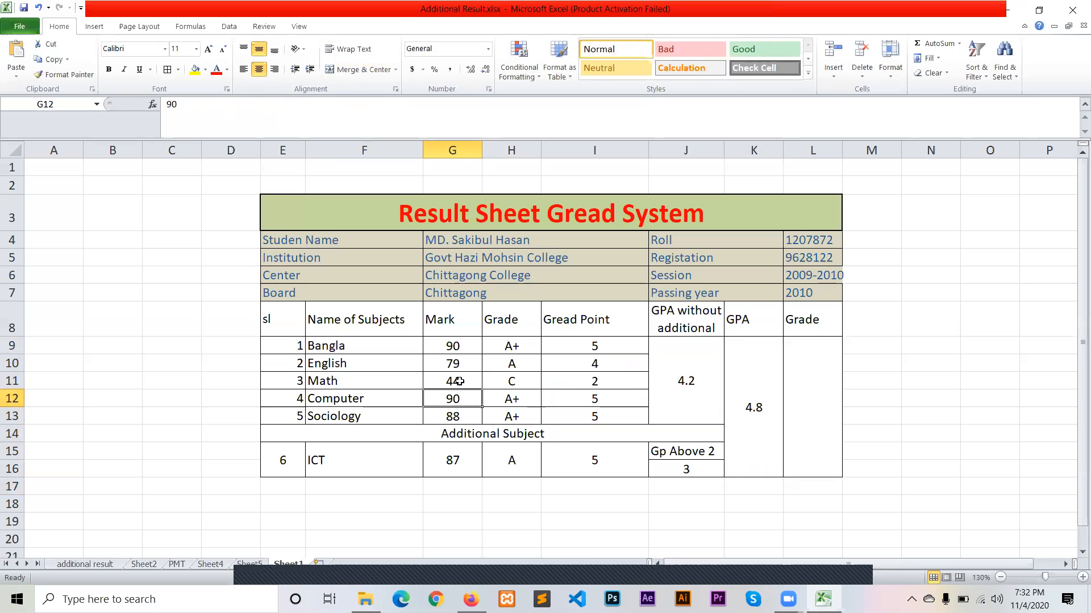
click(700, 388)
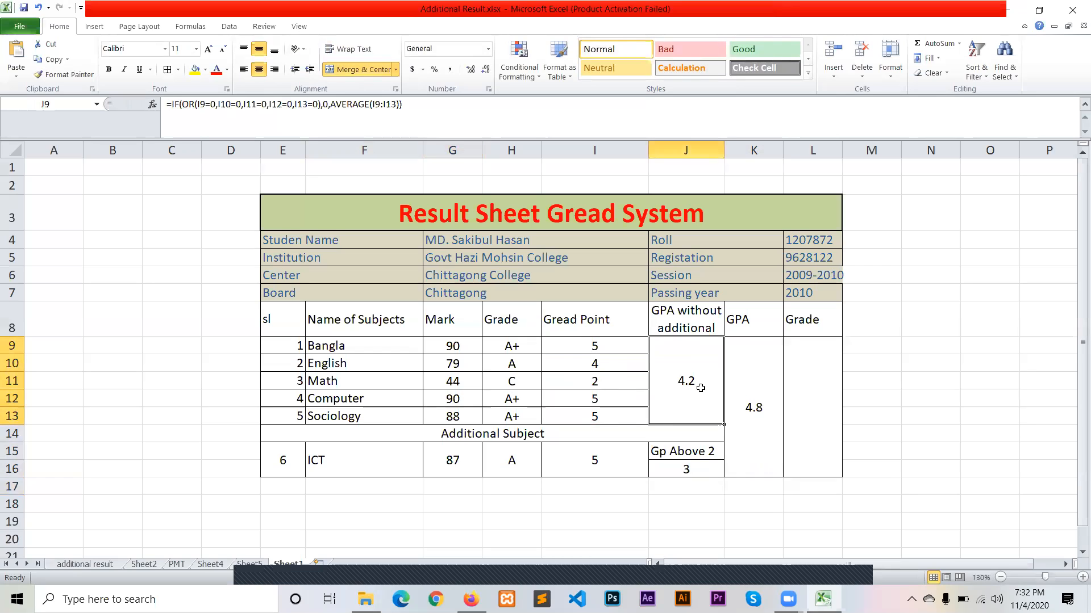
- Open the merged Grade cell L9 for formula entry
click(814, 386)
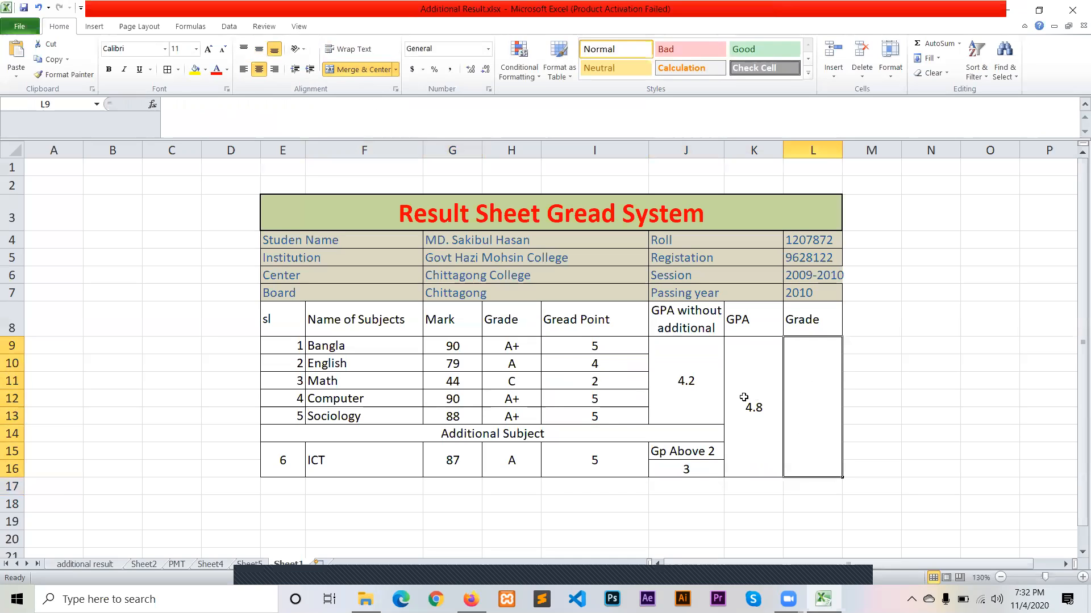
click(766, 391)
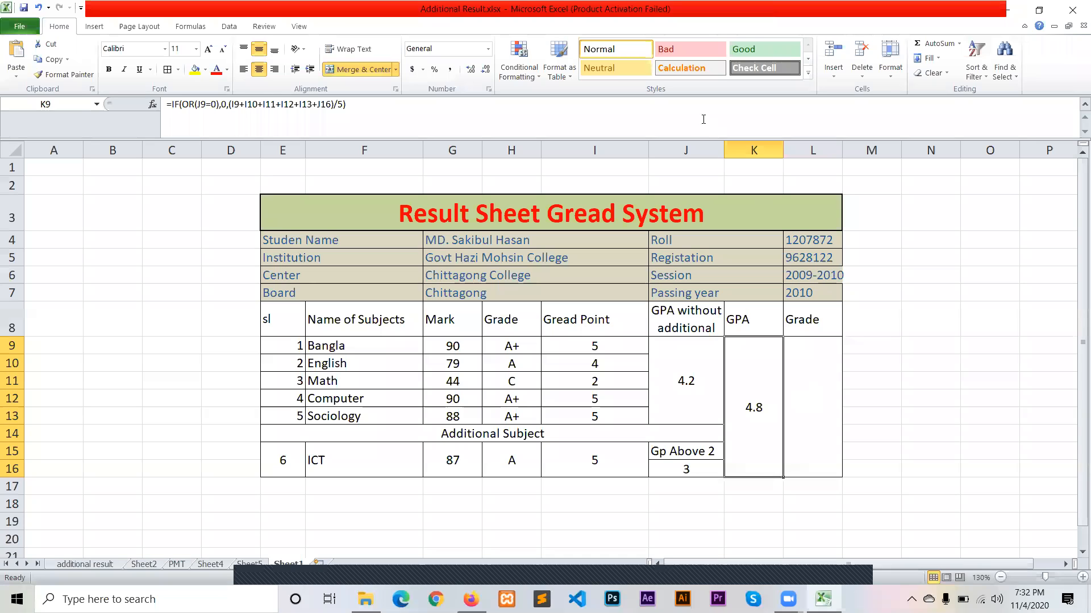
key(Right)
click(703, 119)
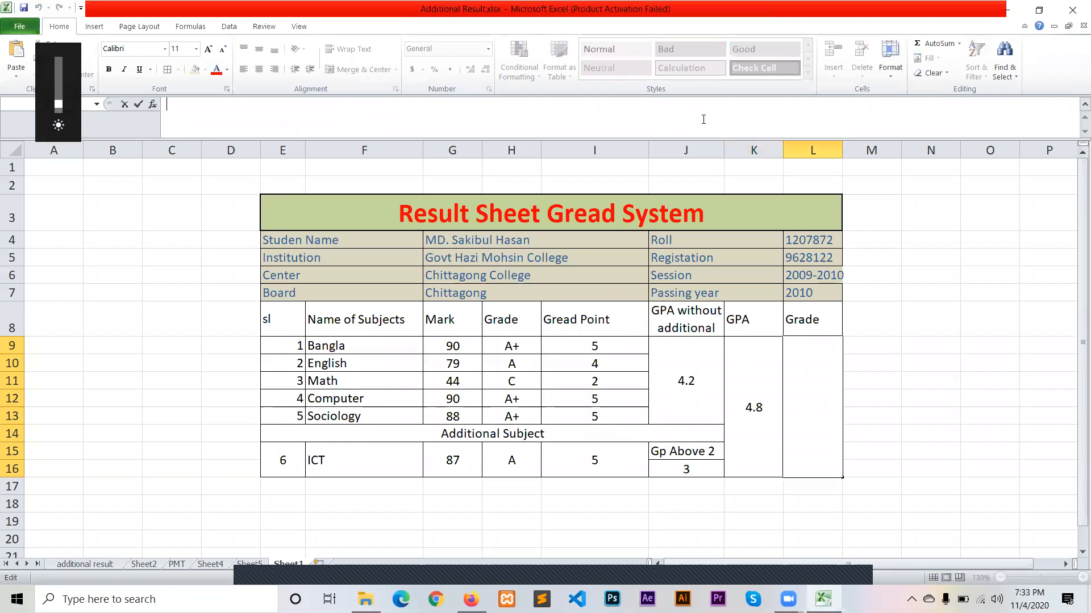
key(XF86AudioRaiseVolume)
key(XF86MonBrightnessDown)
key(XF86MonBrightnessUp)
key(XF86MonBrightnessUp)
key(XF86MonBrightnessUp)
key(XF86MonBrightnessUp)
key(XF86MonBrightnessUp)
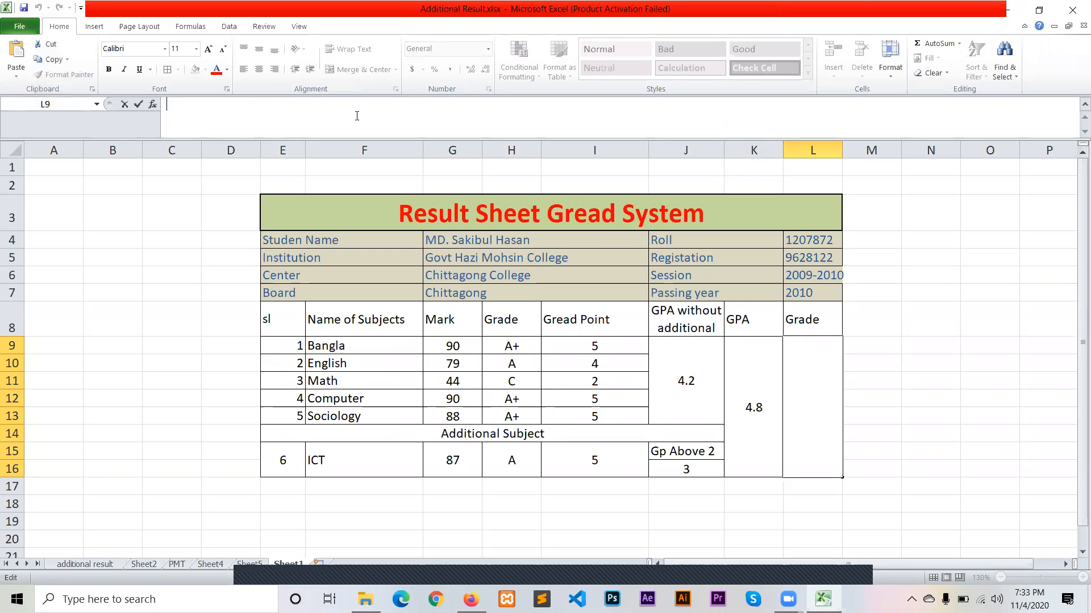
- Start the L9 grade formula with an IF that tests K9=5 and returns "A+" if true
text(=)
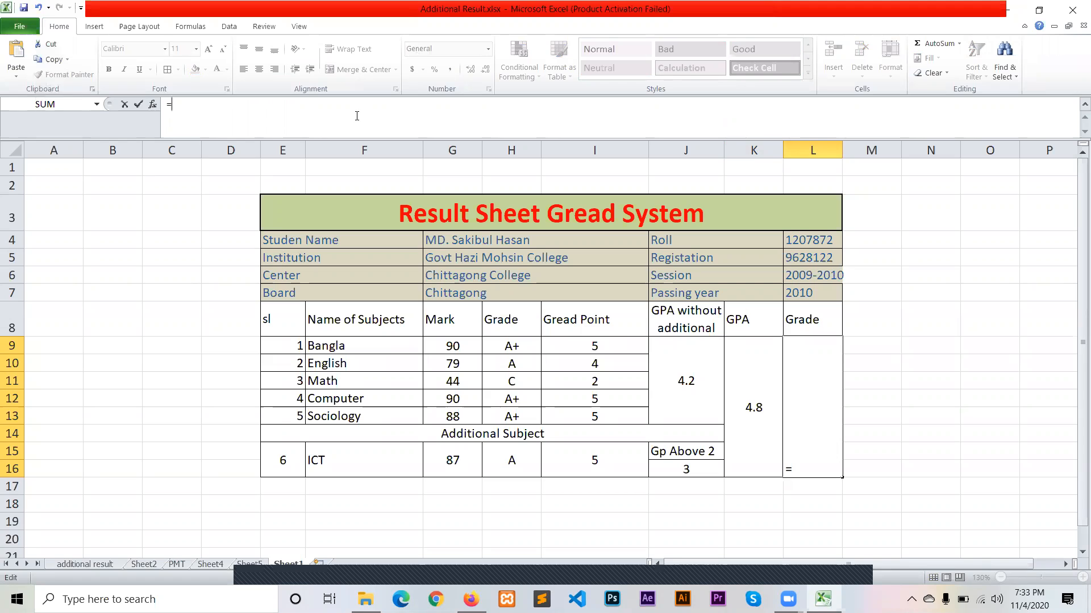
text(I)
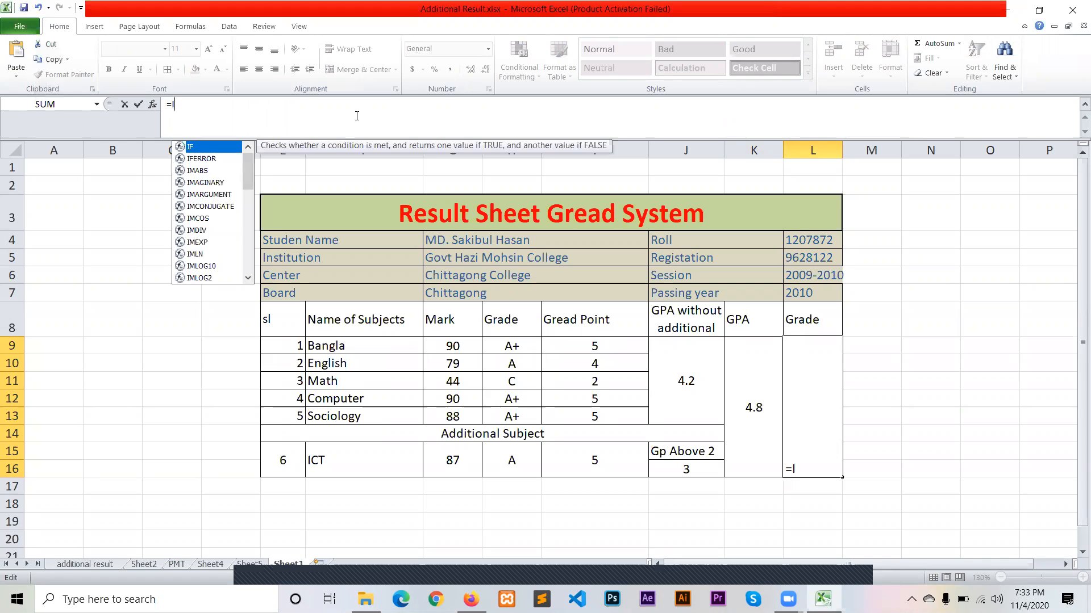
text(F()
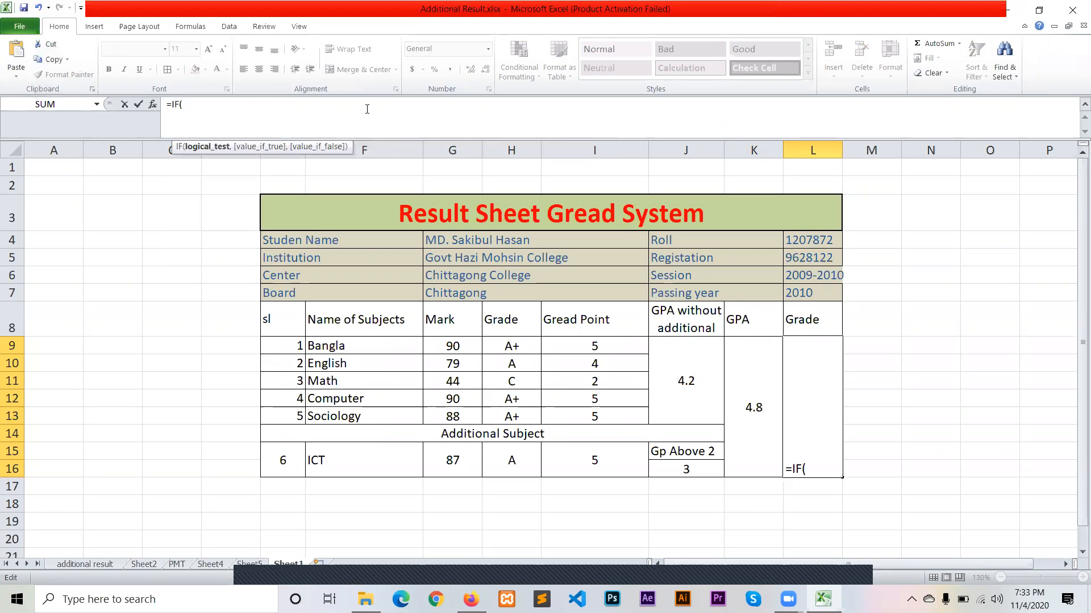
click(742, 384)
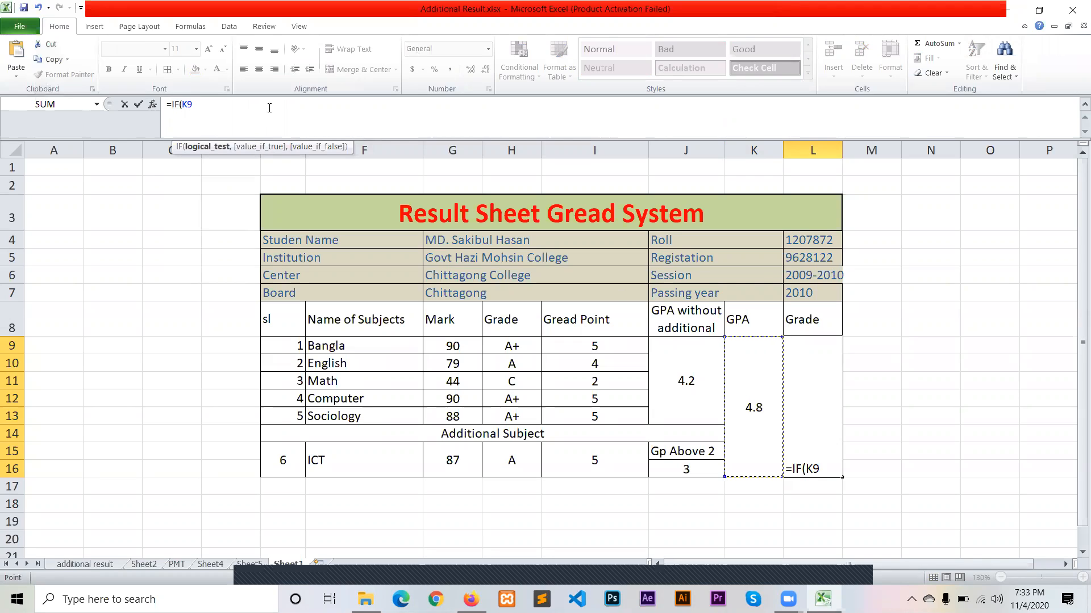
text(=5,"A)
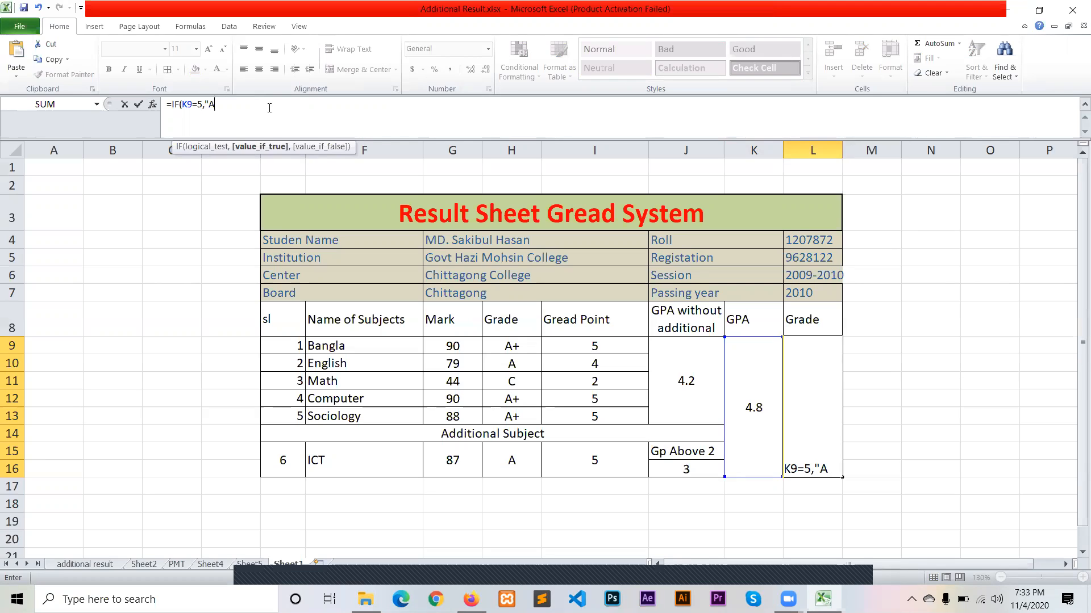
text(+",)
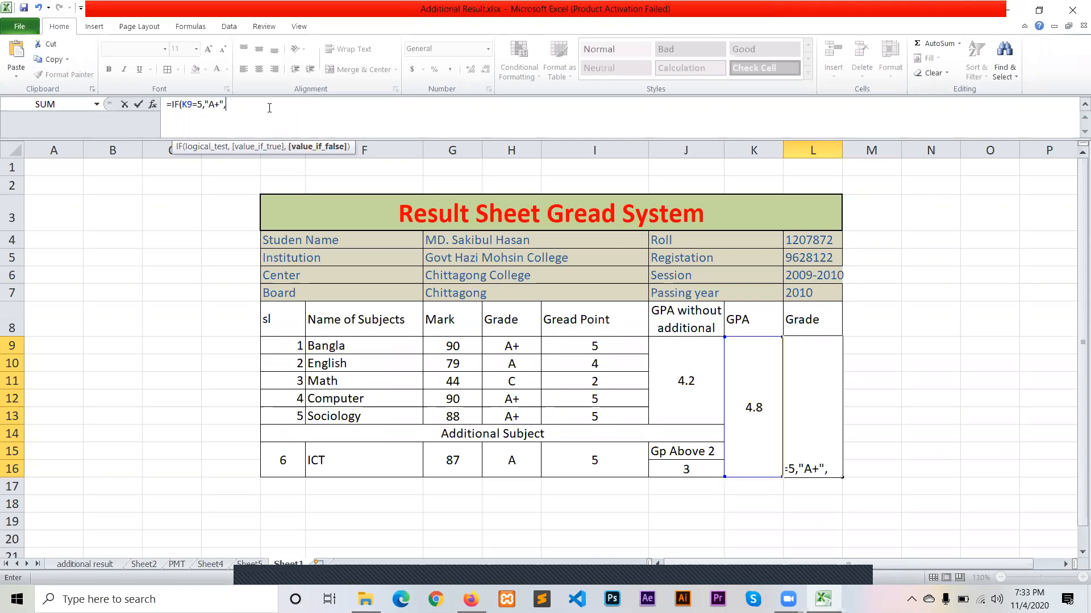
- Change the L9 formula's first test to K9>=5 and nest an IF returning "A" for K9=>4
text(IF)
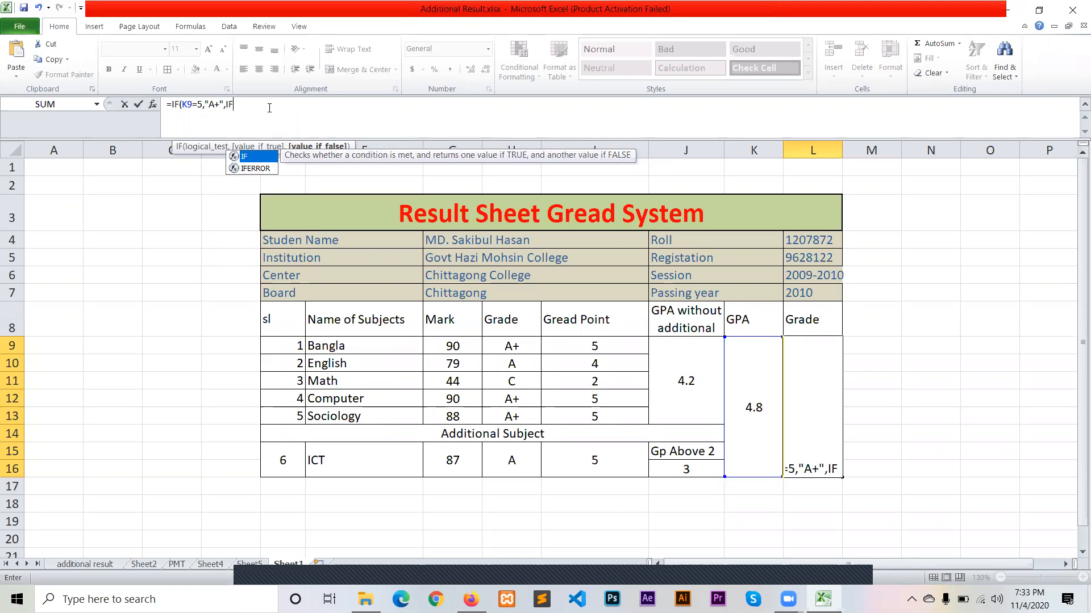
text(()
click(748, 418)
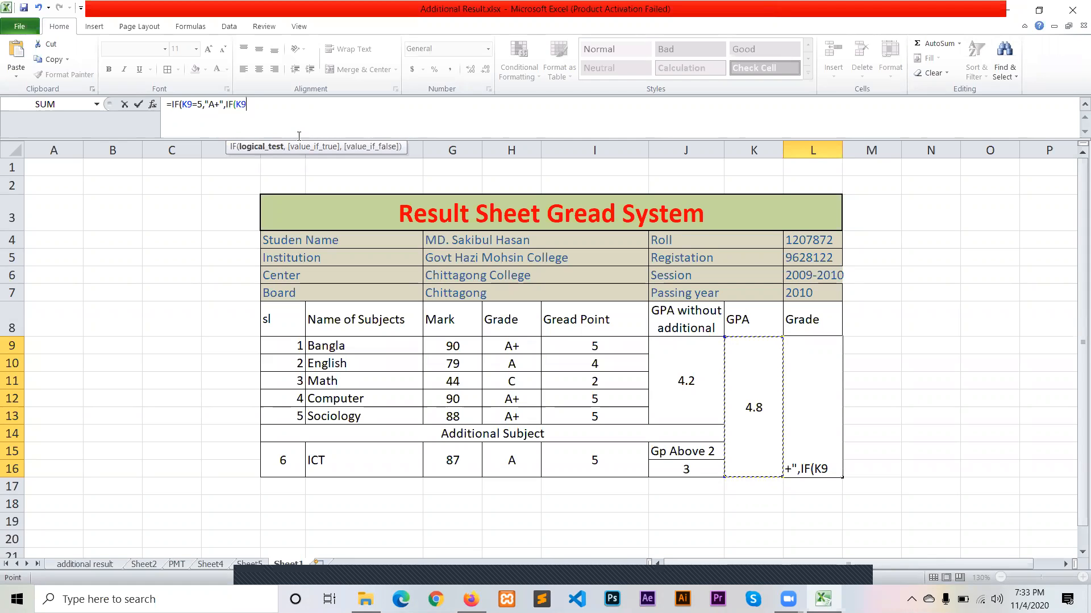
click(197, 105)
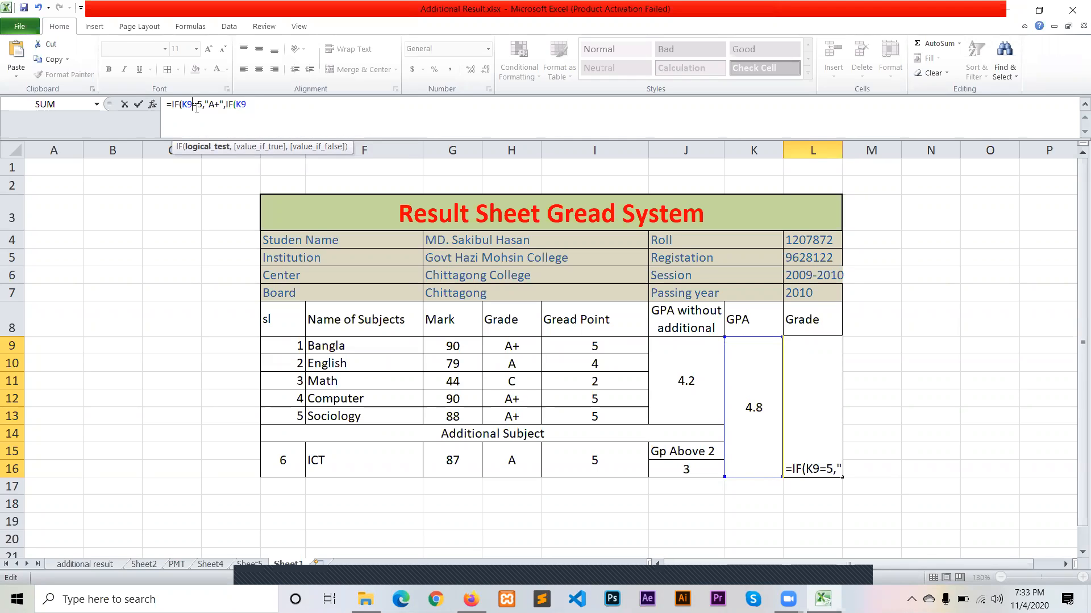
text(>)
click(259, 104)
text(=>)
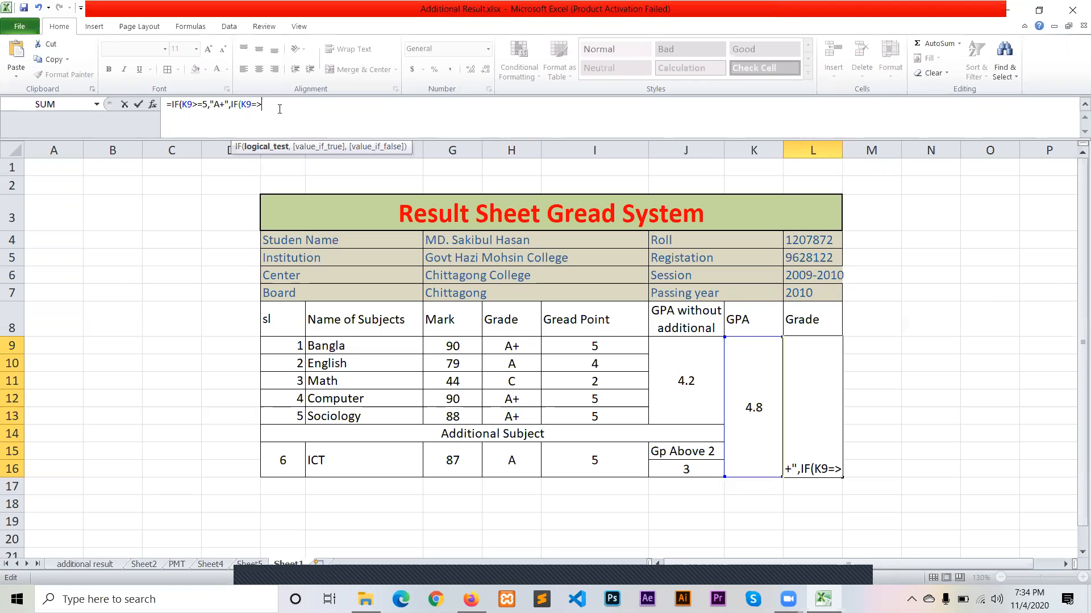
text(4,"A)
text(",IF()
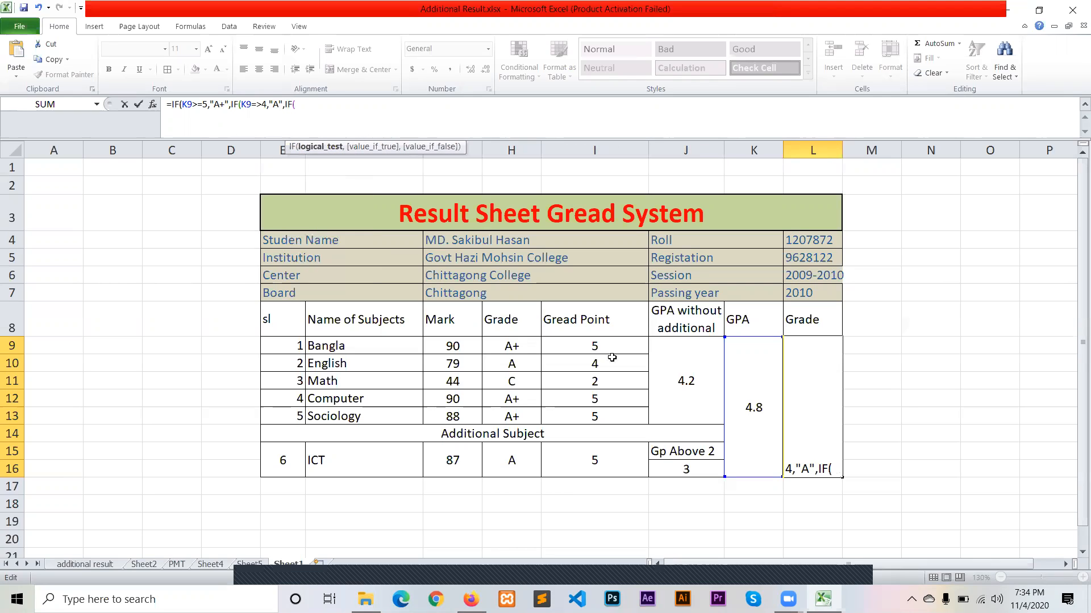
- Extend the L9 formula with nested IFs returning "A-" for K9>=3.5 and "B" for K9>=3
click(754, 382)
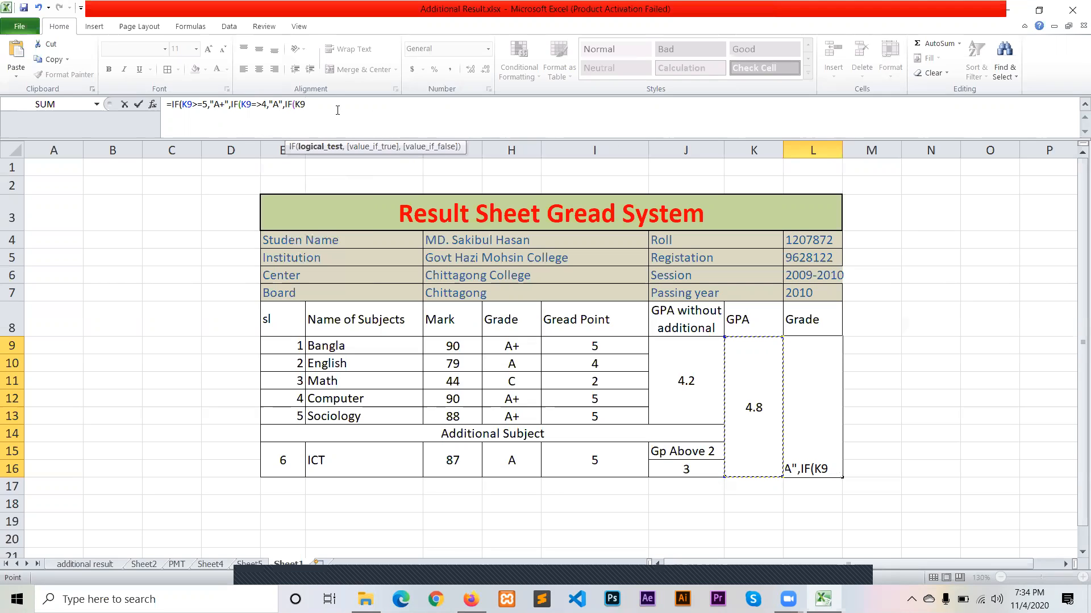
text(>=3)
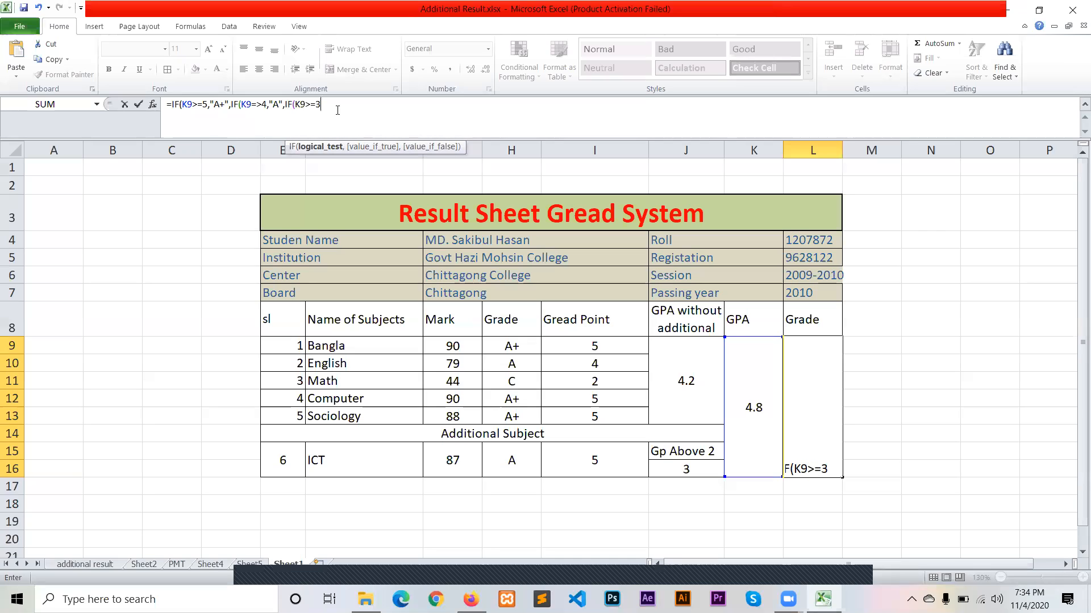
text(.5,"A)
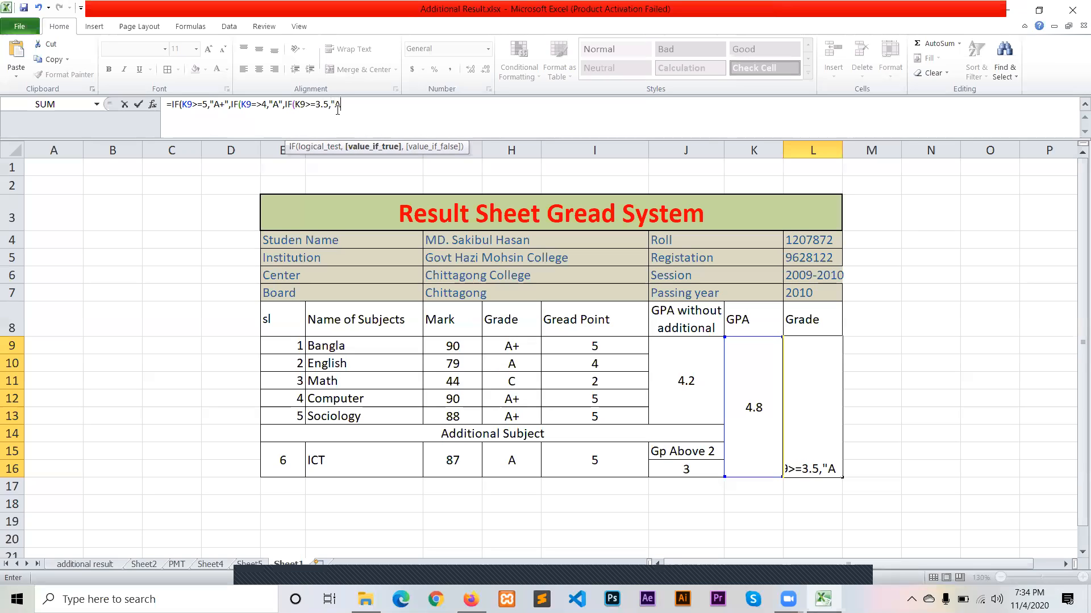
text(-",IF)
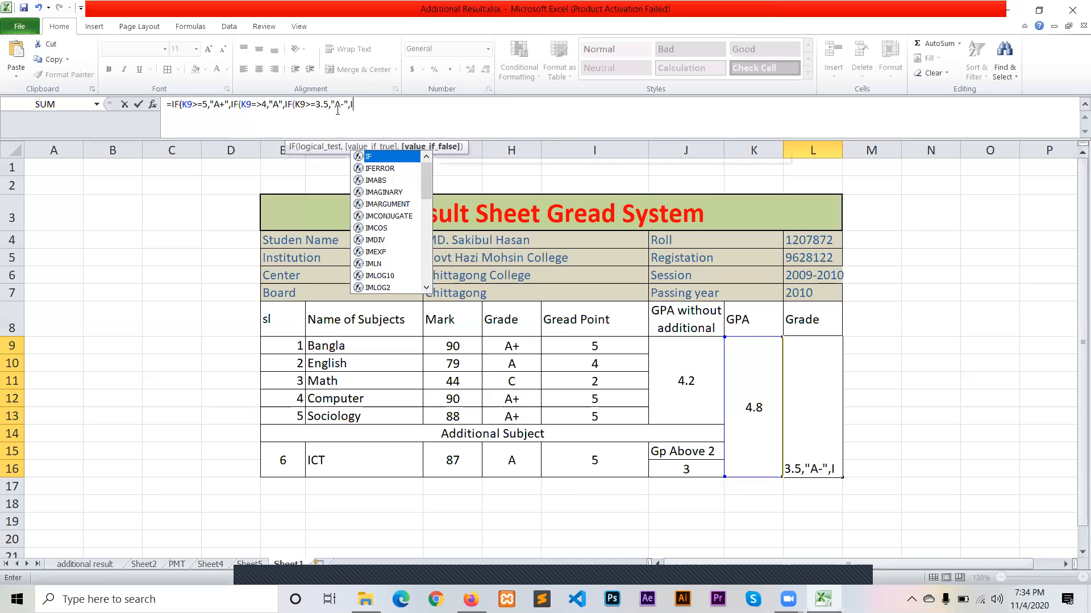
text(()
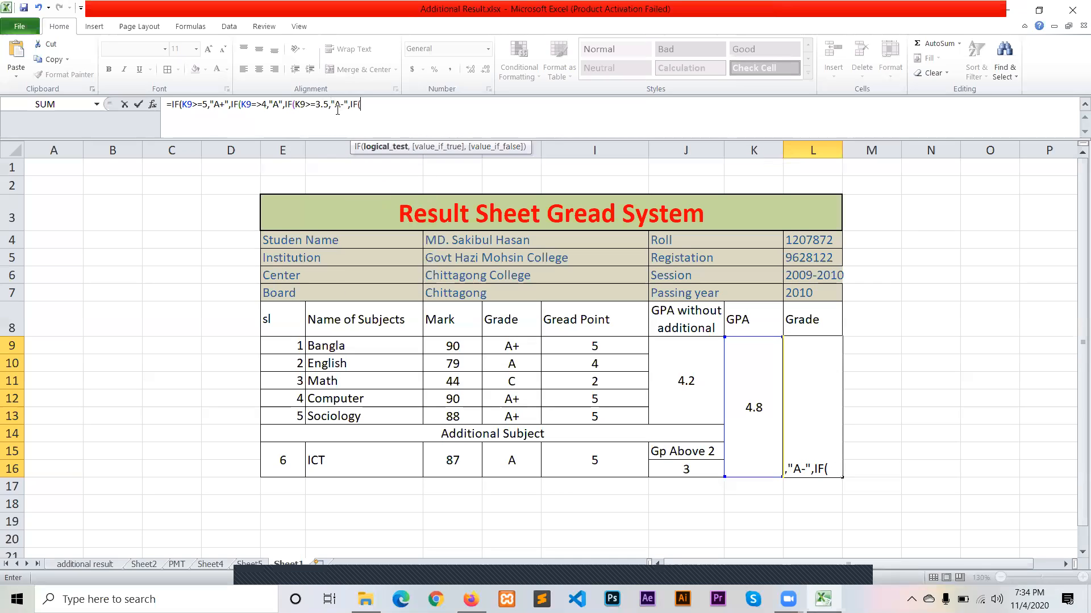
text(K9>=3,")
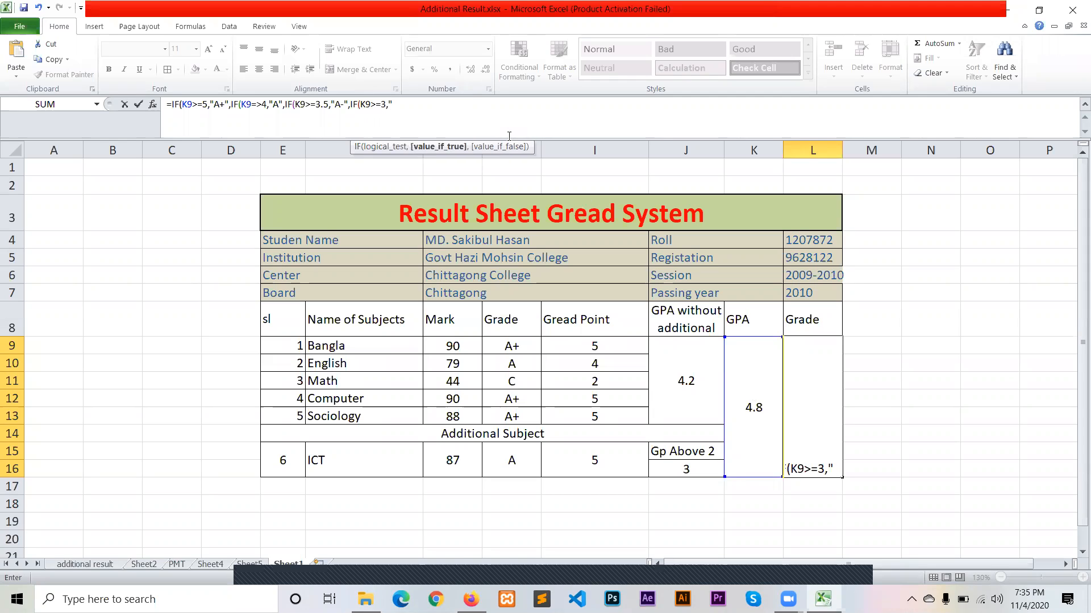
text(B",IF)
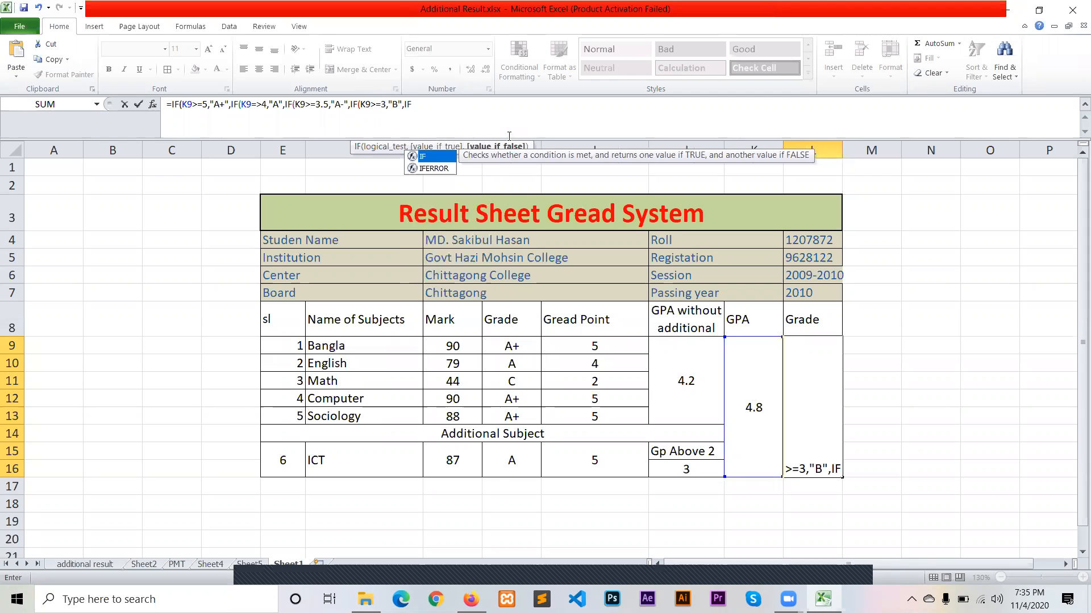
- Nest an IF returning "C" for K9=>2 in the L9 formula, and begin the following IF with K9
text(()
click(748, 390)
text(=>)
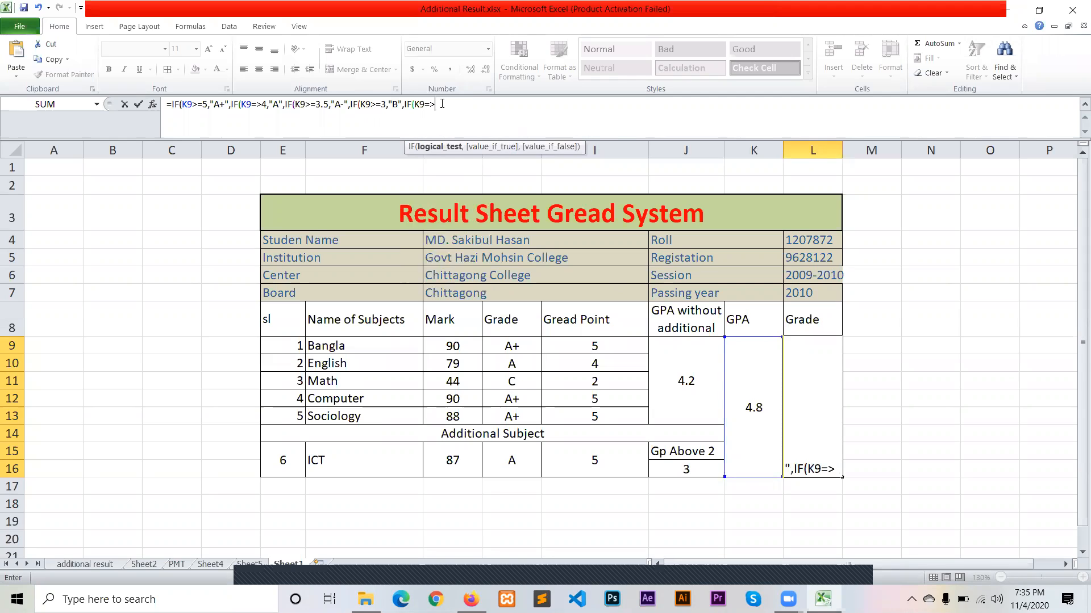
text(2,")
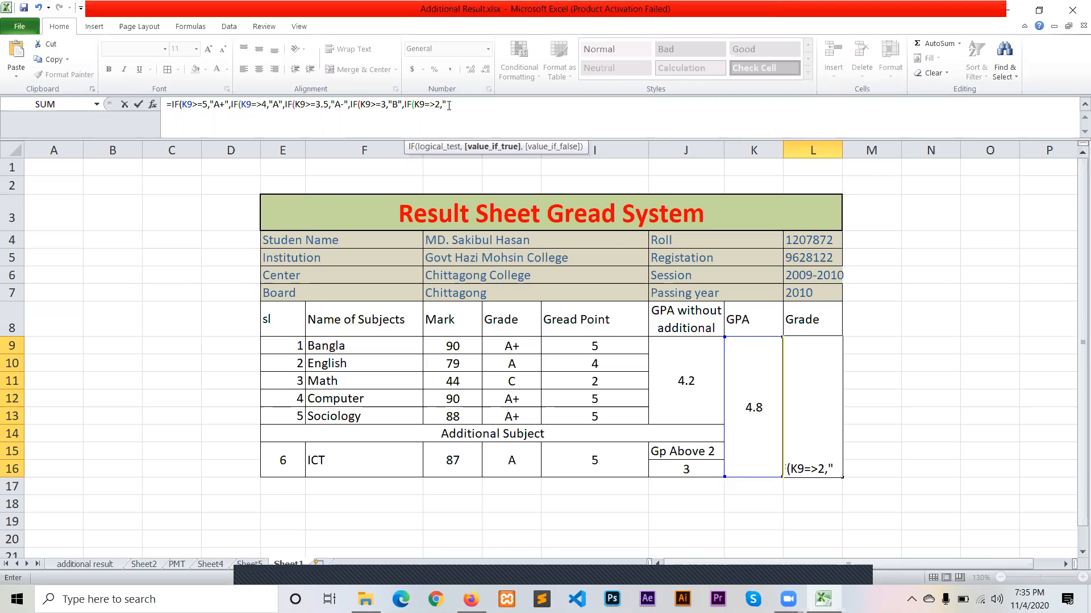
text(D",IF)
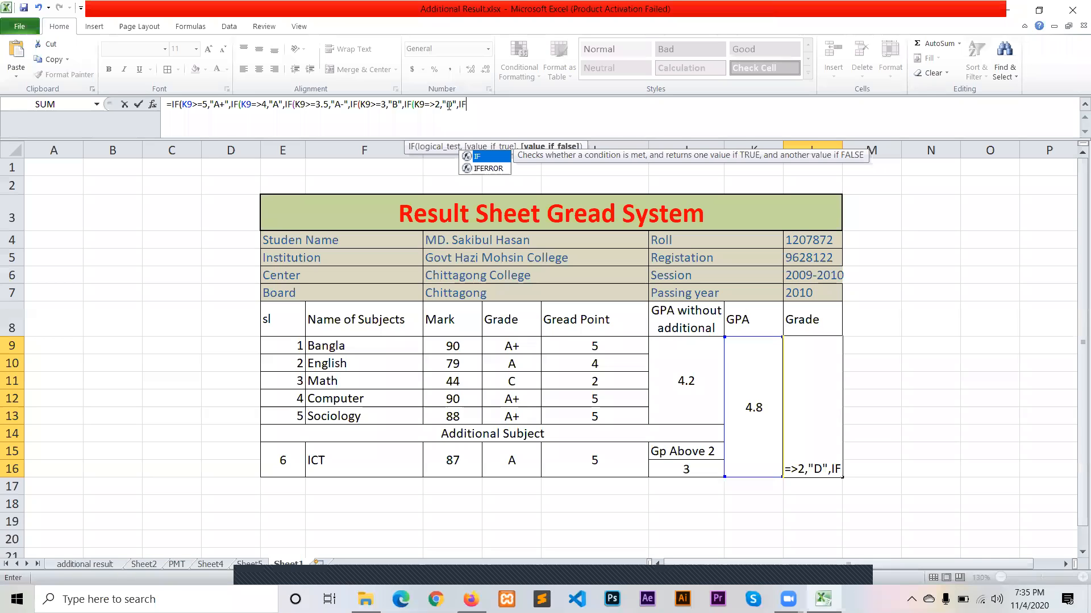
text(()
click(764, 381)
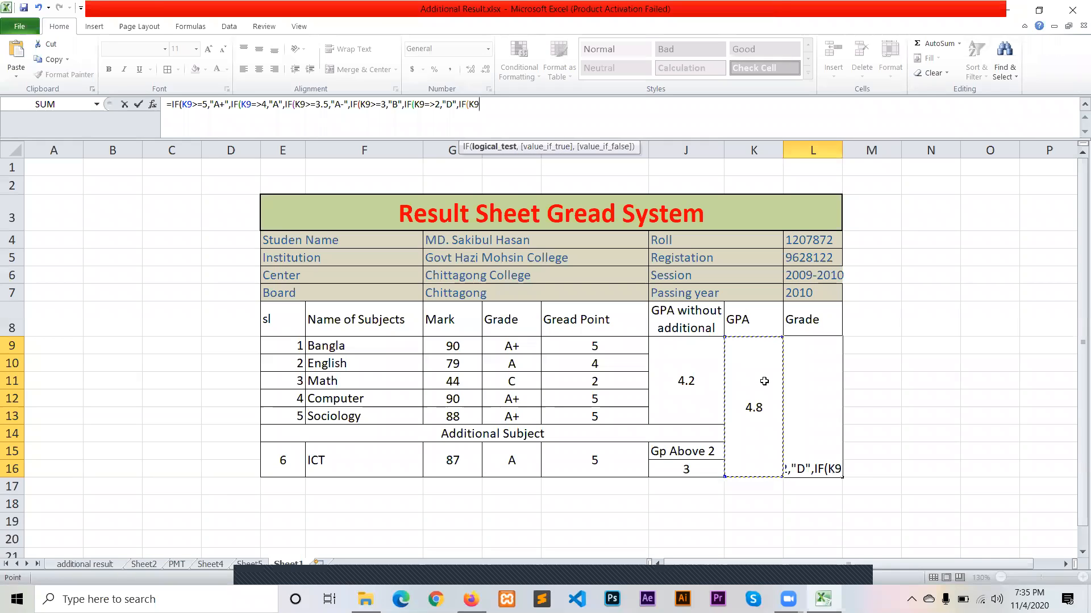
click(451, 104)
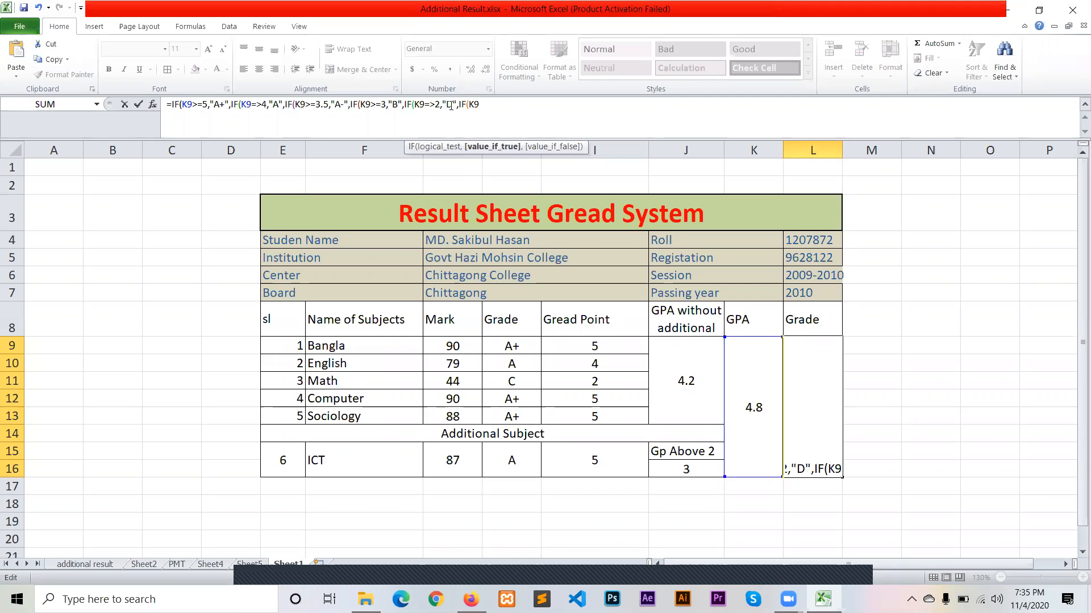
key(BackSpace)
text(C)
- Complete the K9=>1 test so it returns "D", and open another nested IF in the L9 formula
click(500, 102)
text(=>)
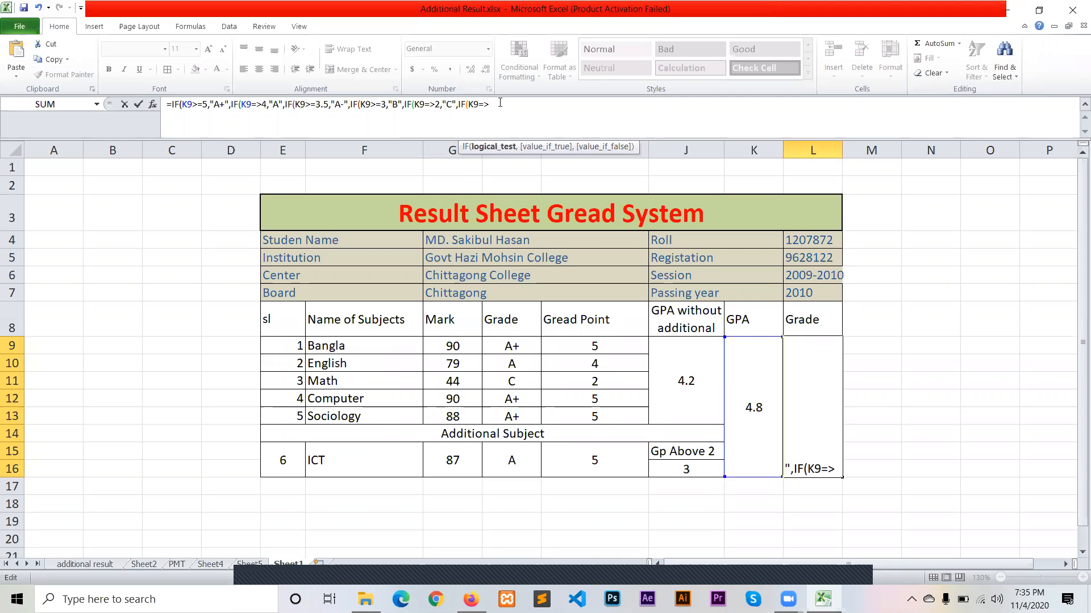
text(1,)
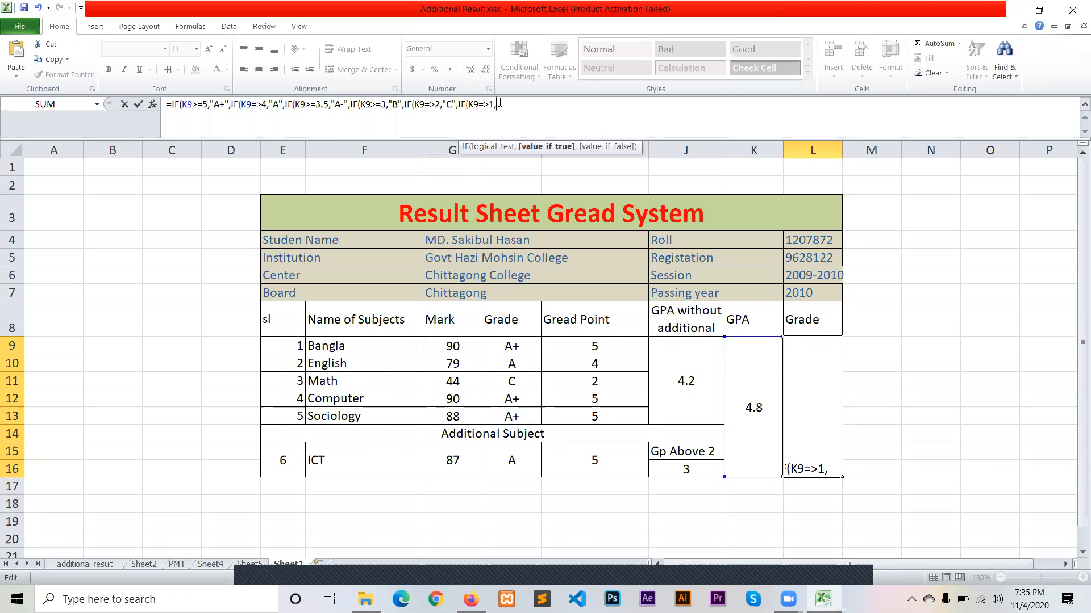
text("D",IF)
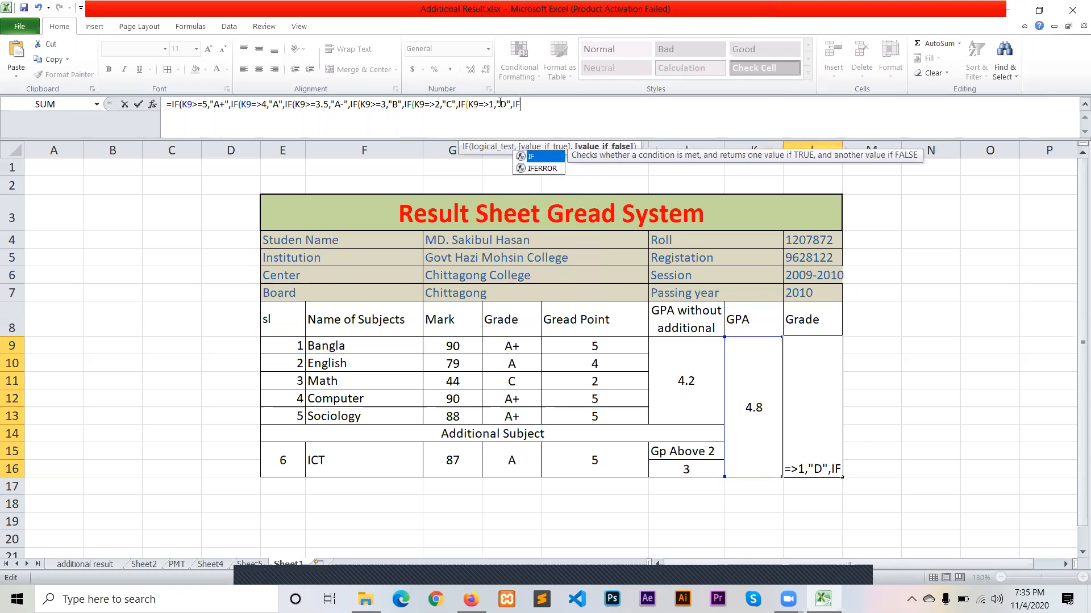
text(()
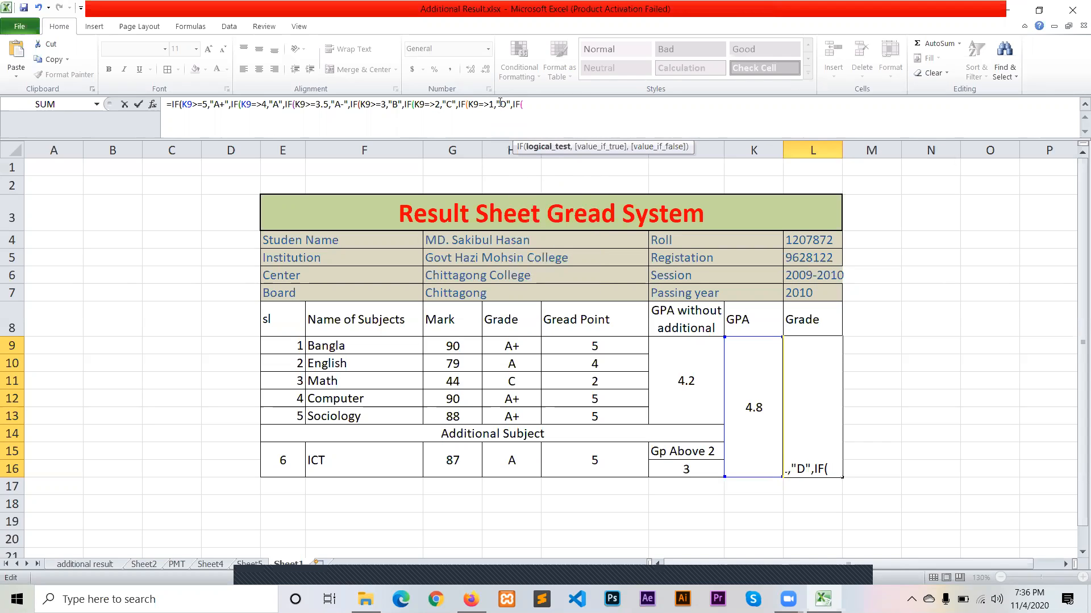
- Finish the L9 formula with an IF returning "F" for K9<1, and middle-align the cell vertically
click(747, 392)
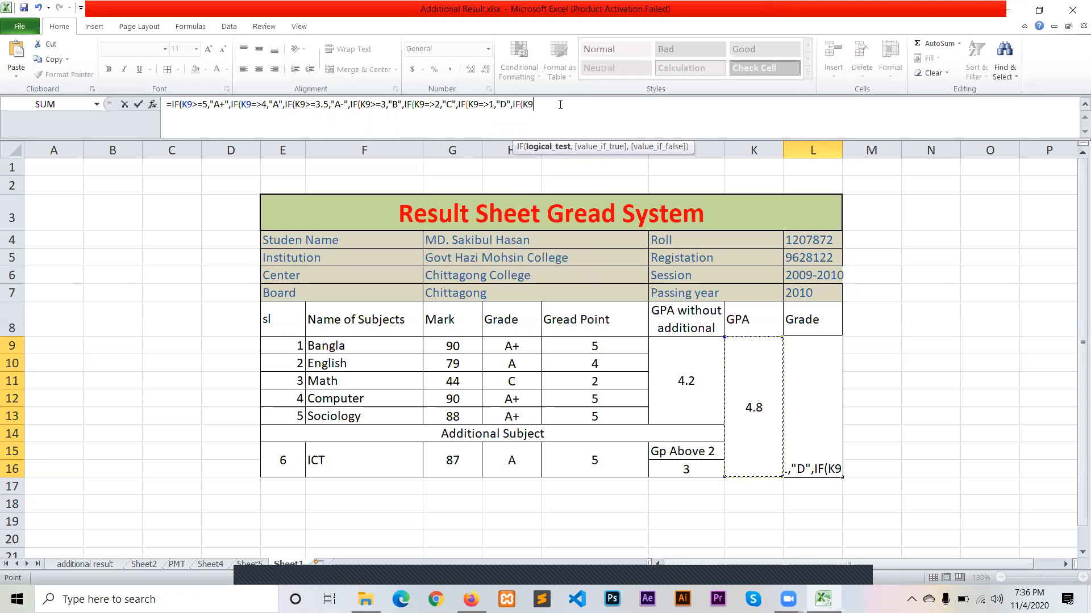
text(<)
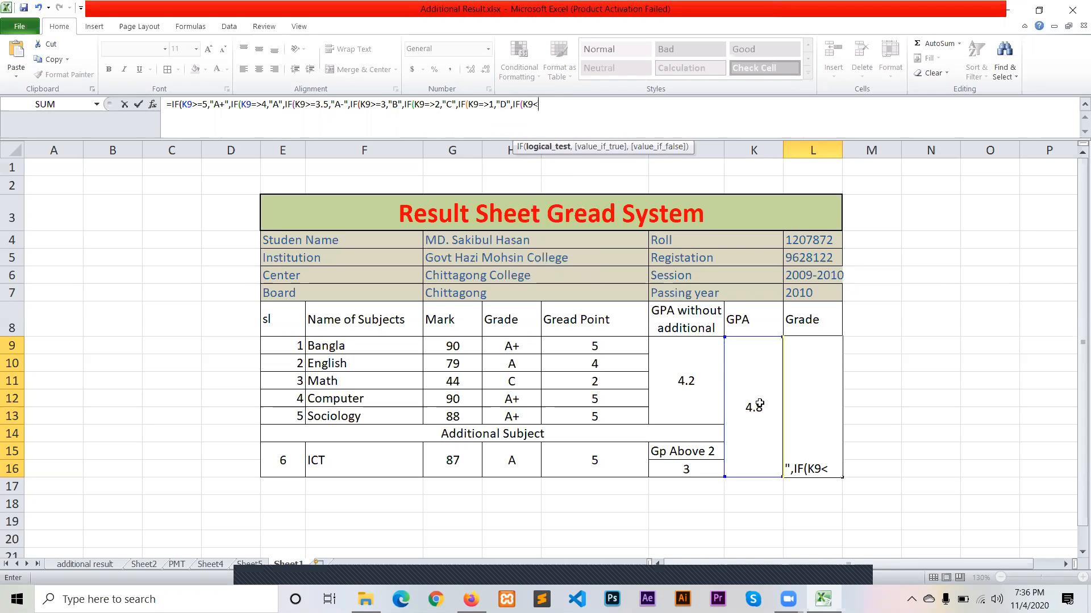
text(1)
key(BackSpace)
text(1,)
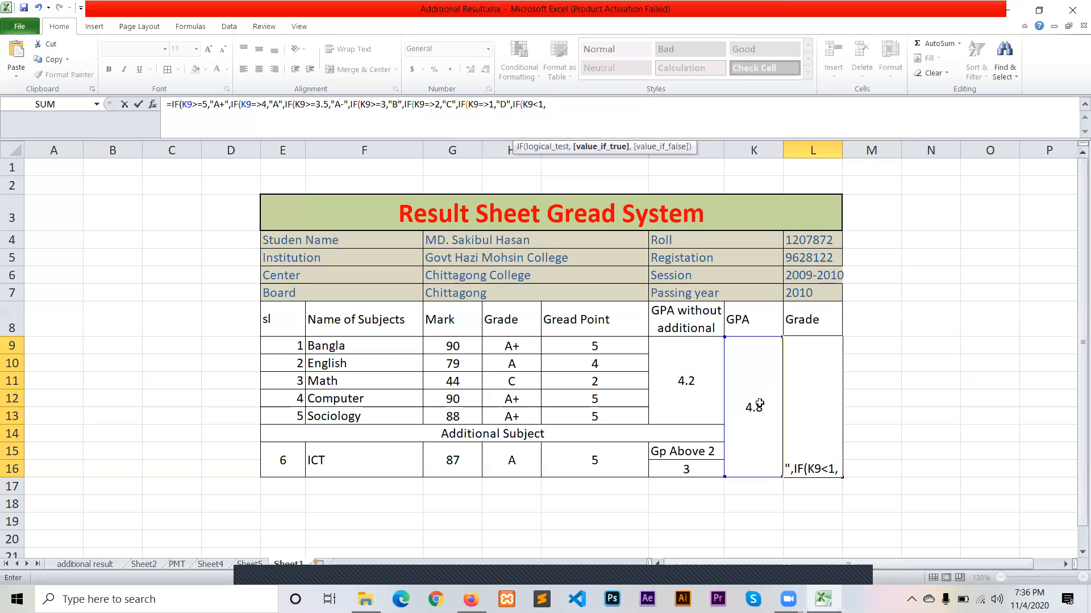
text("F"))))))
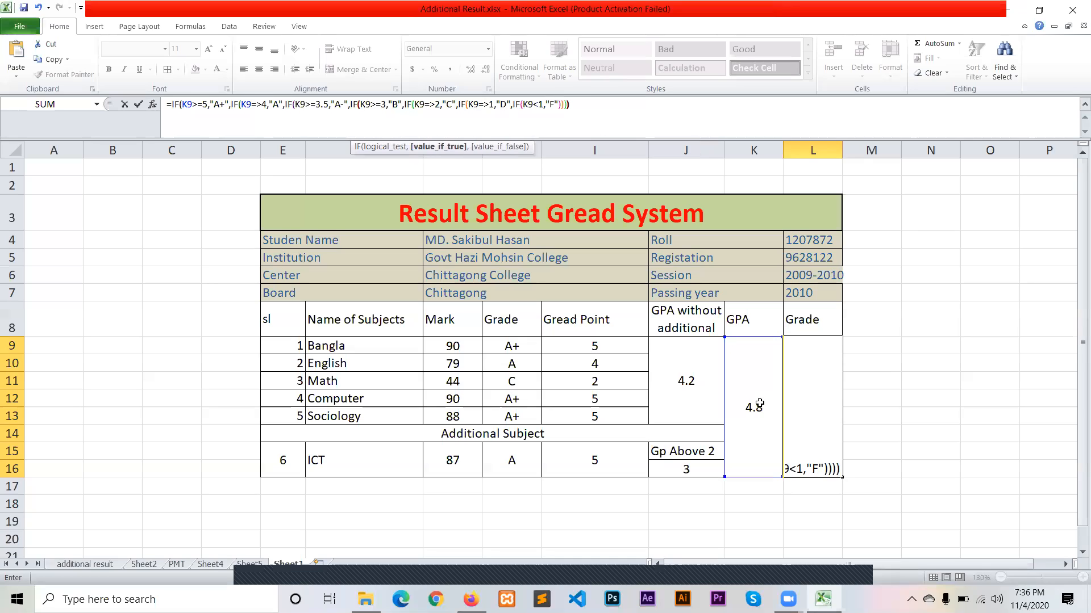
text()))
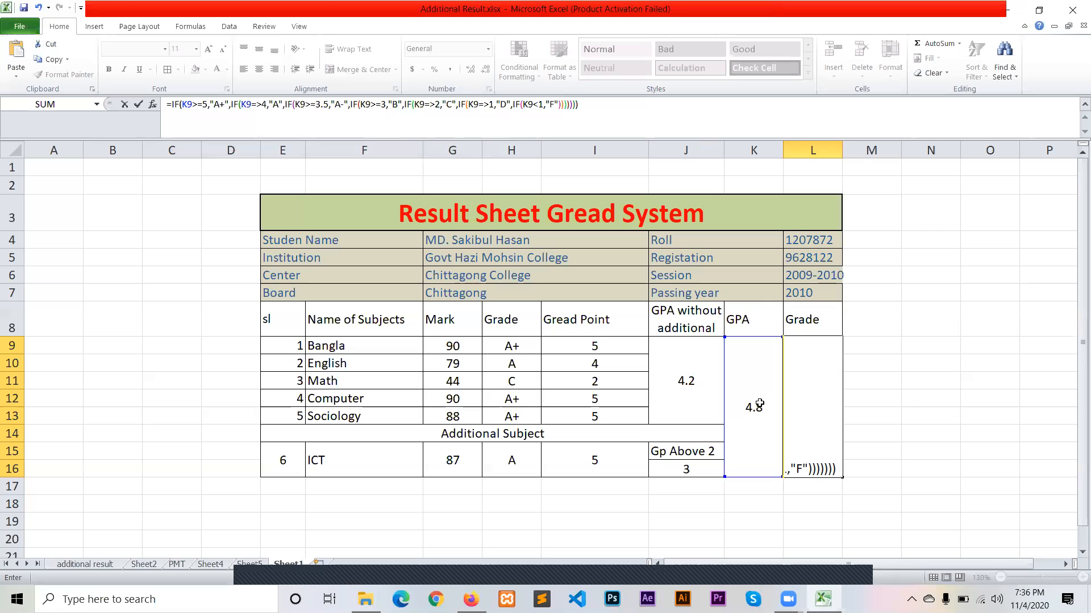
key(Return)
key(Return)
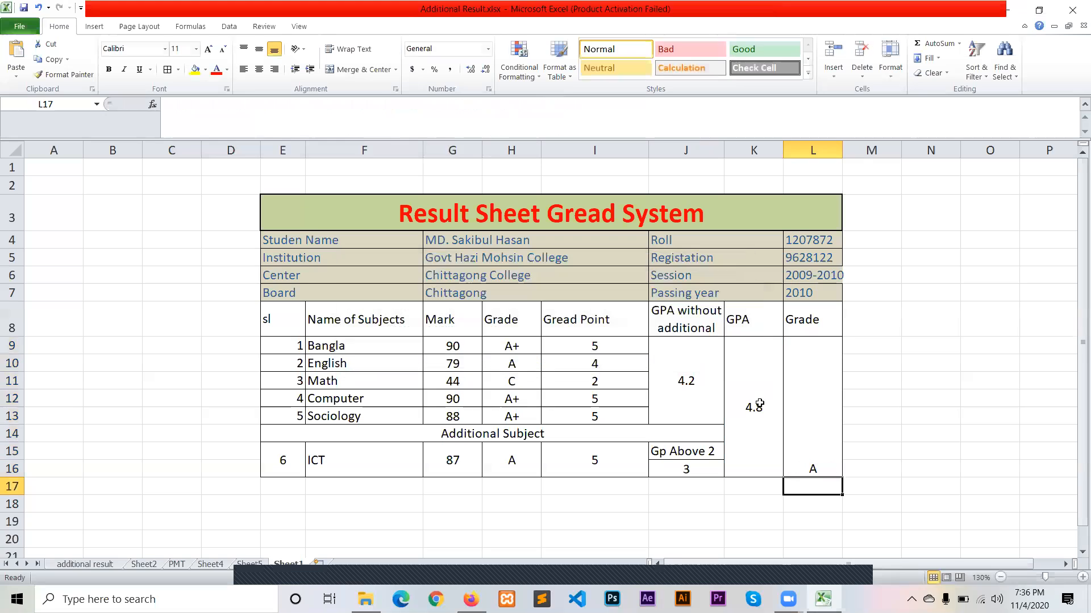
click(810, 419)
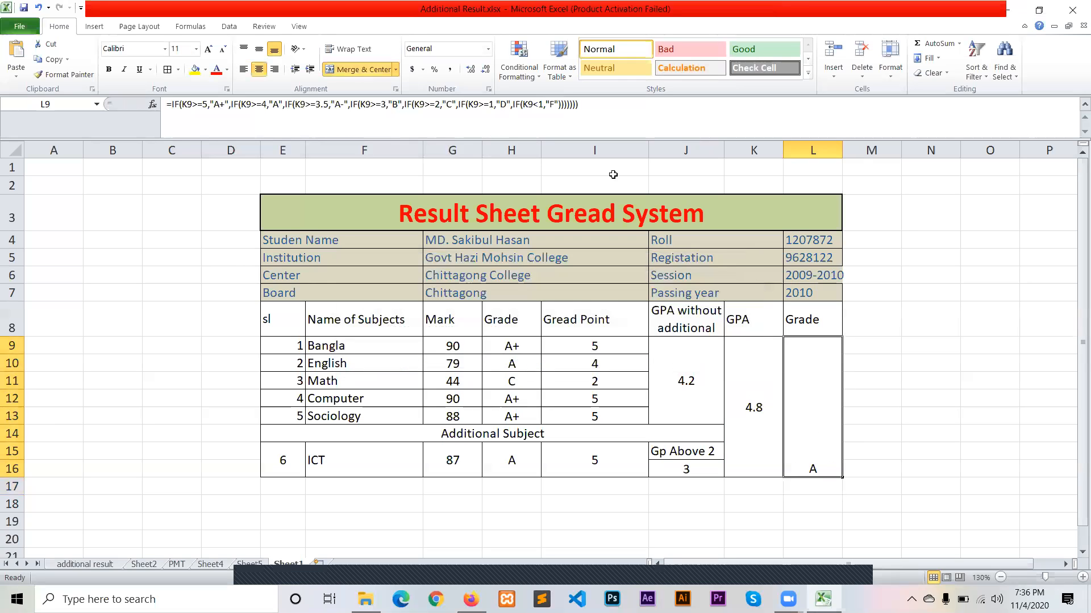
click(259, 50)
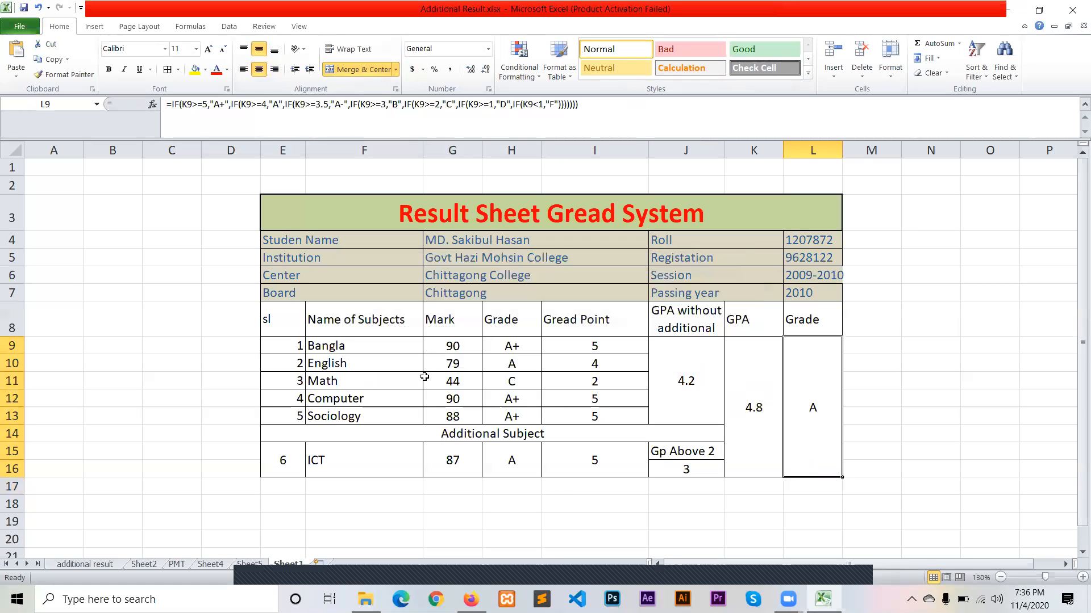
- Test the final grade with a failing Bangla mark of 30 in G9, and set the mark to 33
click(462, 346)
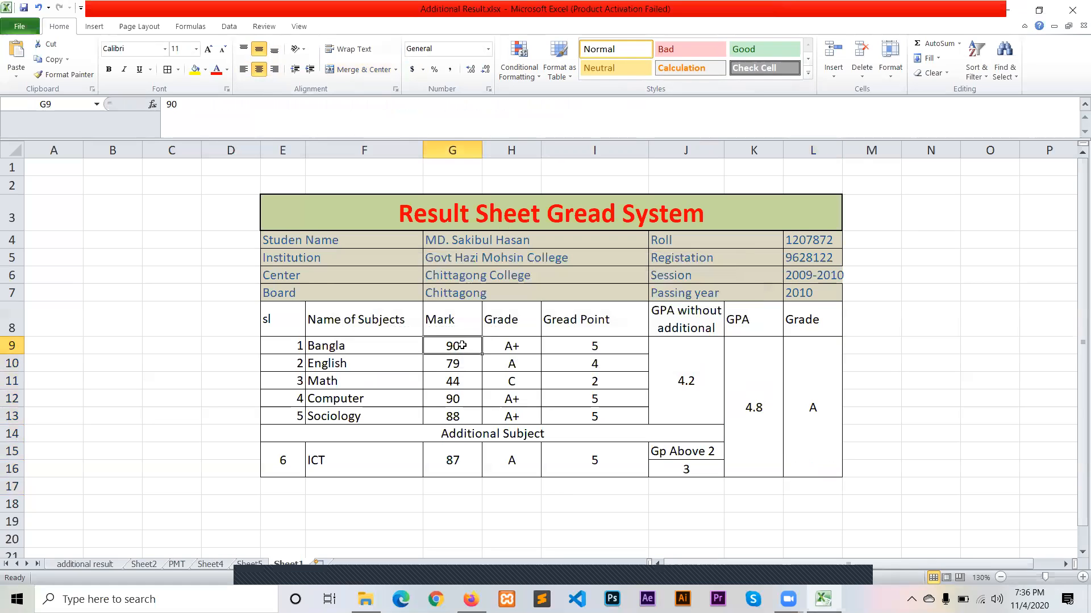
text(30)
key(Return)
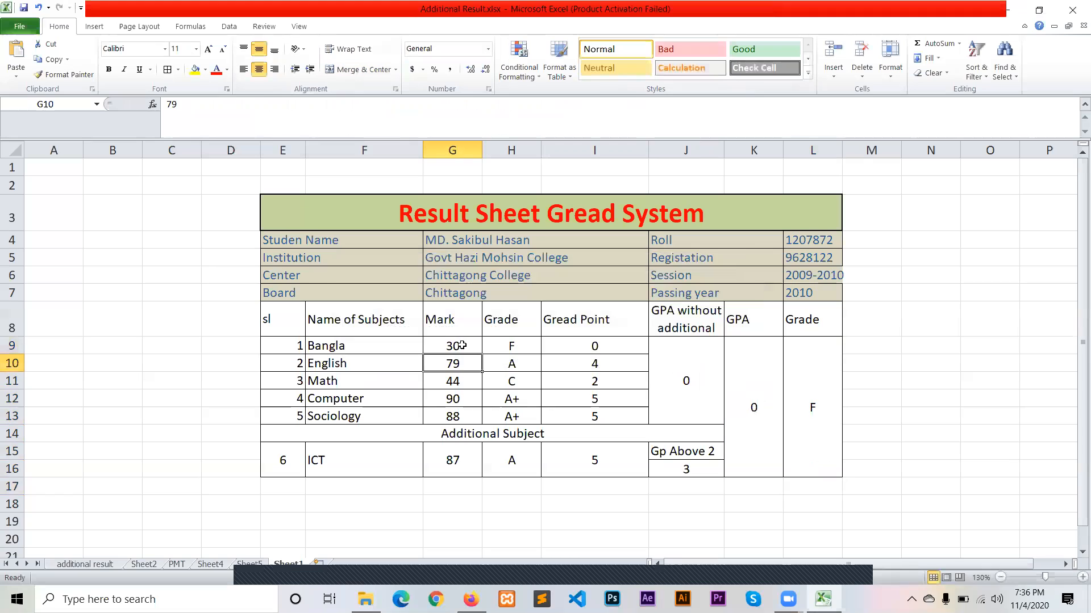
click(462, 345)
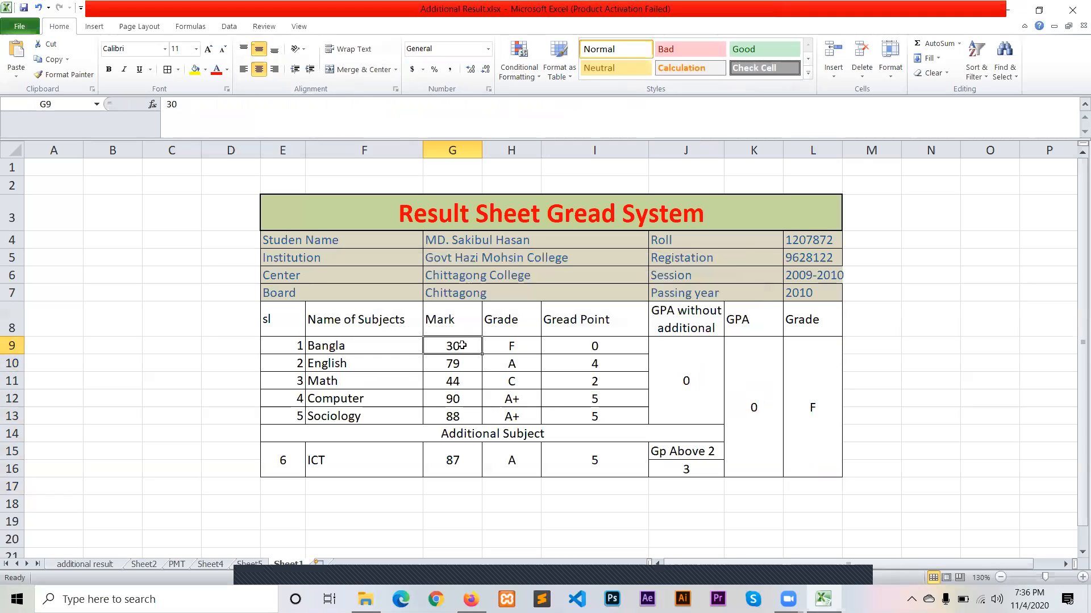
text(33)
key(Return)
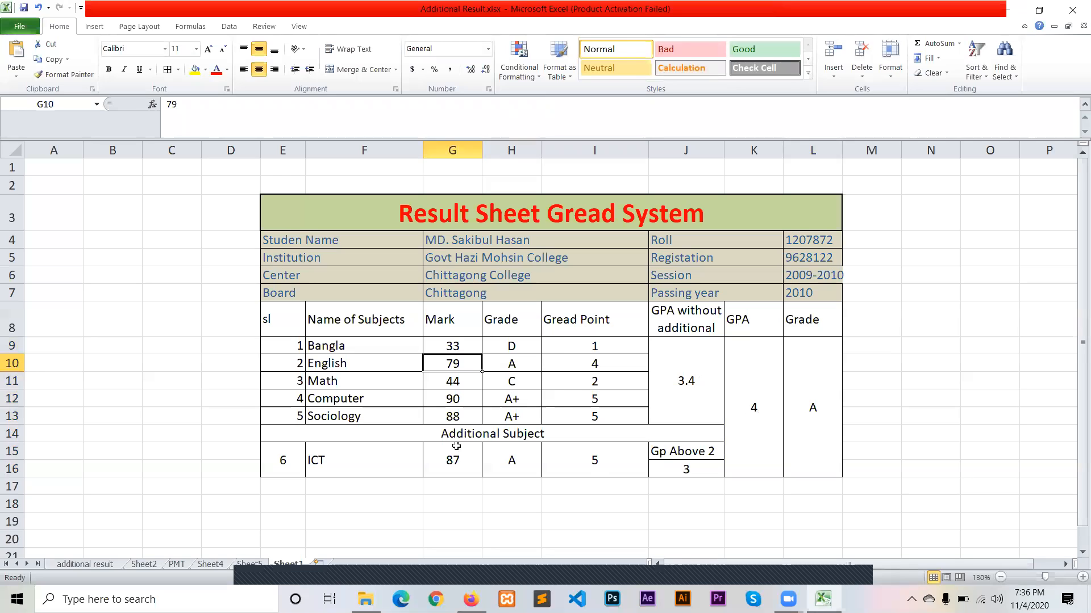
click(597, 462)
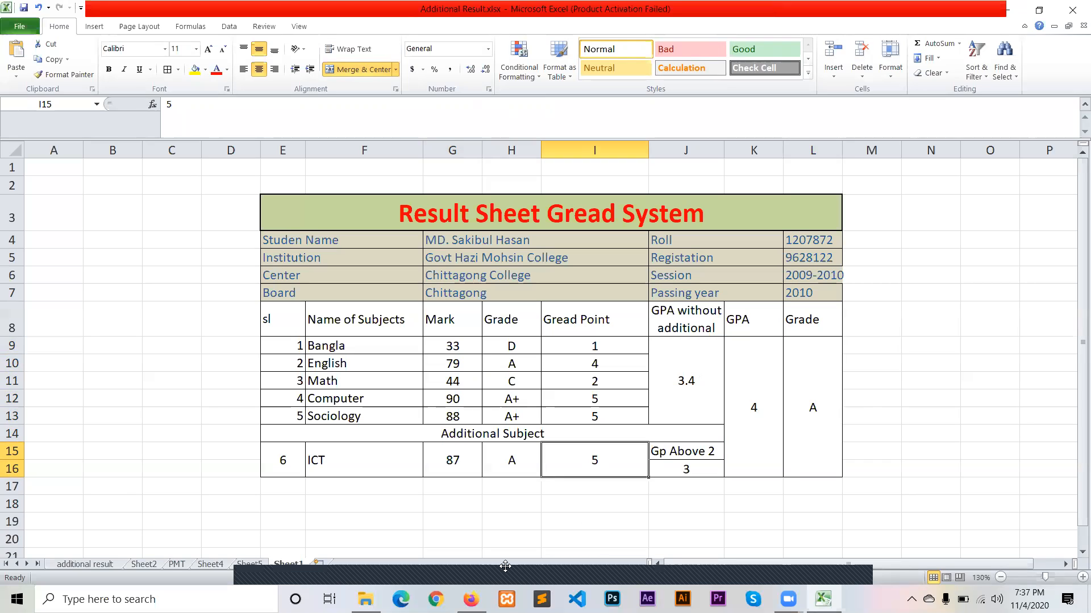
click(844, 552)
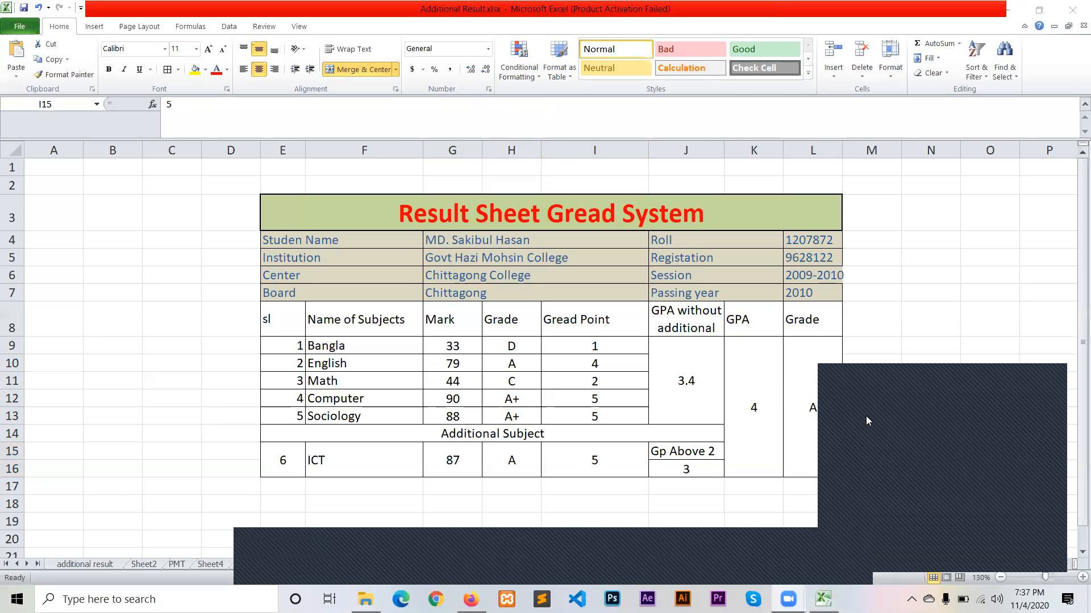